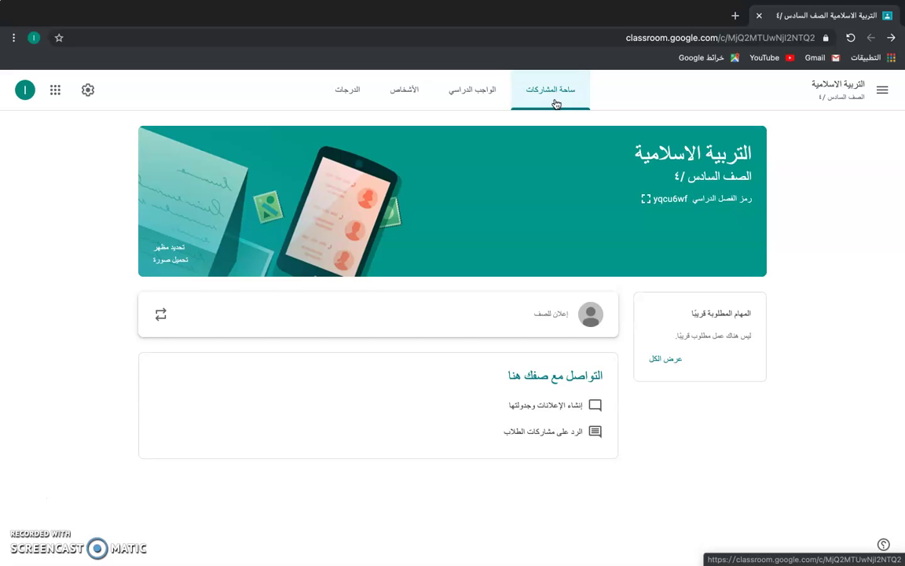
Step: Start a class announcement addressed to all students with the text "اجب عن السؤال التالي"
{"action": "left_click", "coordinate": [546, 314]}
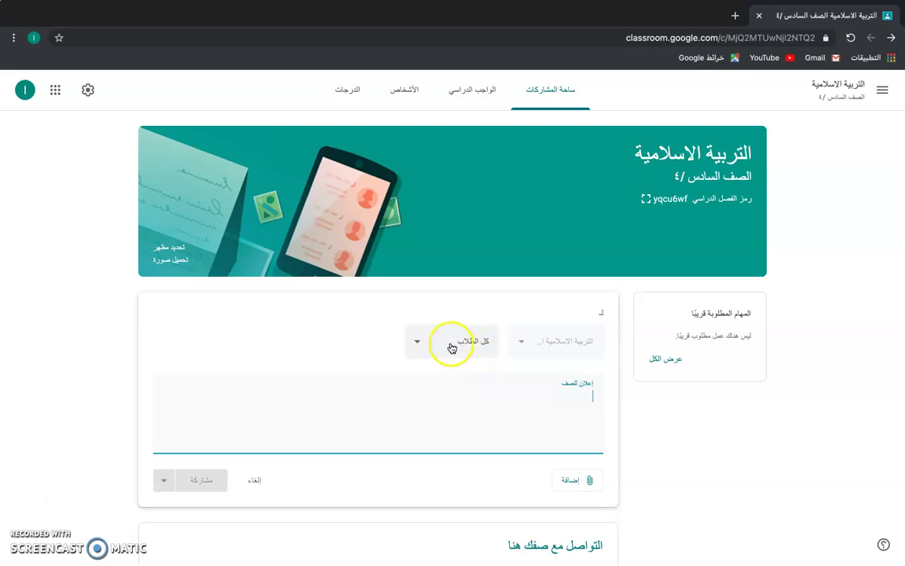
{"action": "left_click", "coordinate": [414, 342]}
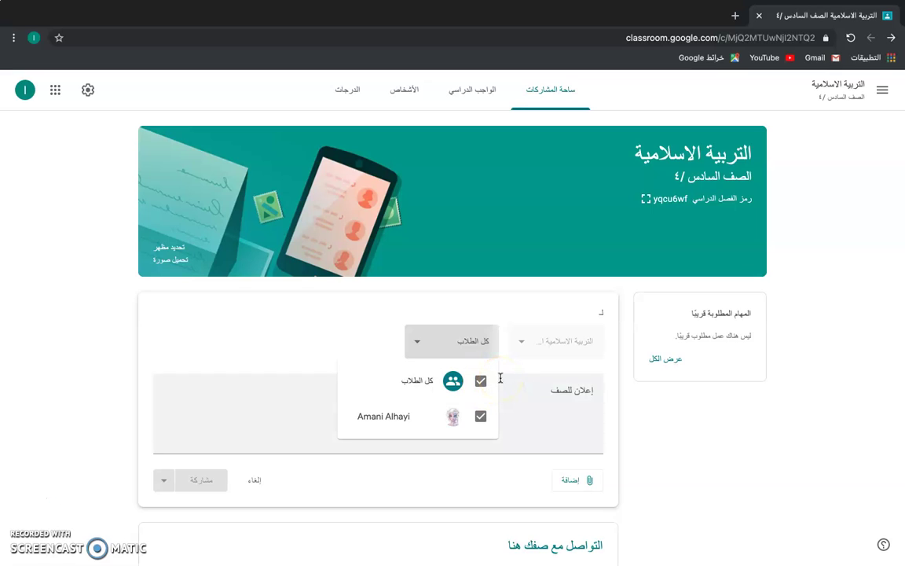
{"action": "left_click", "coordinate": [480, 406]}
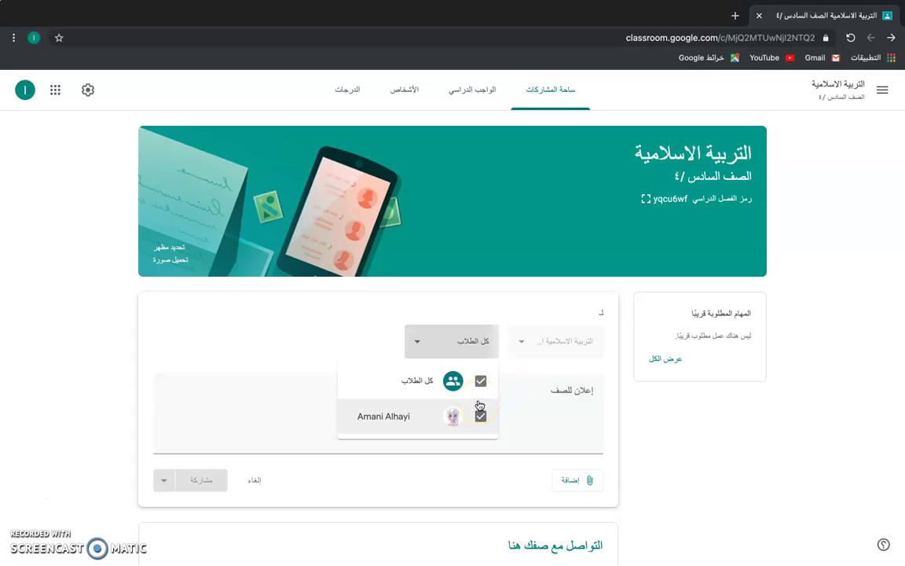
{"action": "left_click", "coordinate": [440, 344]}
{"action": "left_click", "coordinate": [504, 406]}
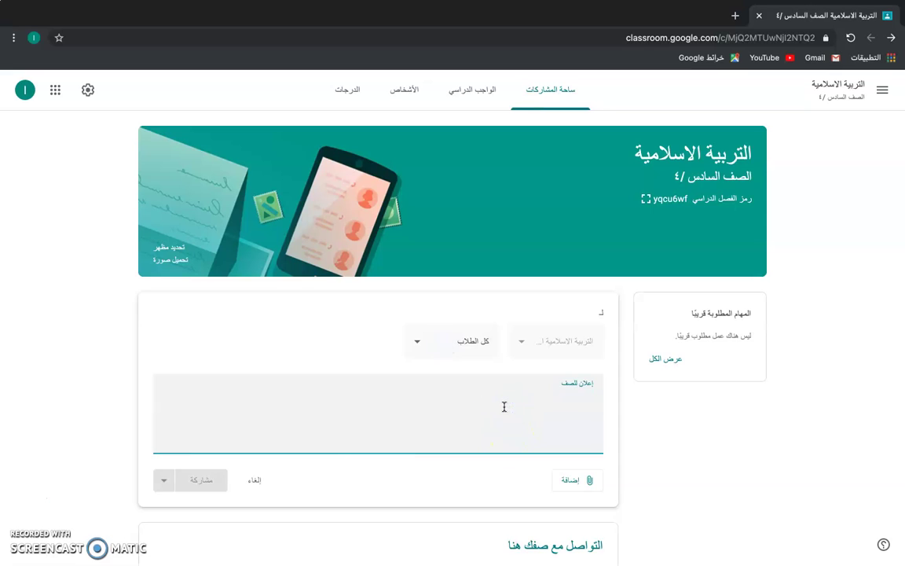
{"action": "type", "text": "اجب عن السؤال التالي"}
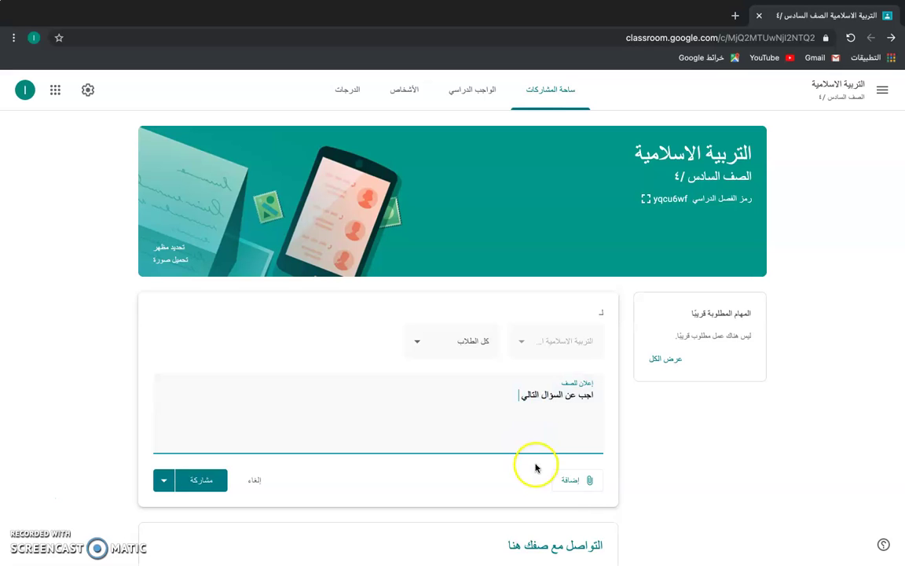
Step: Attach the PowerPoint file "??????.pptx" from My Drive to the announcement
{"action": "left_click", "coordinate": [580, 481]}
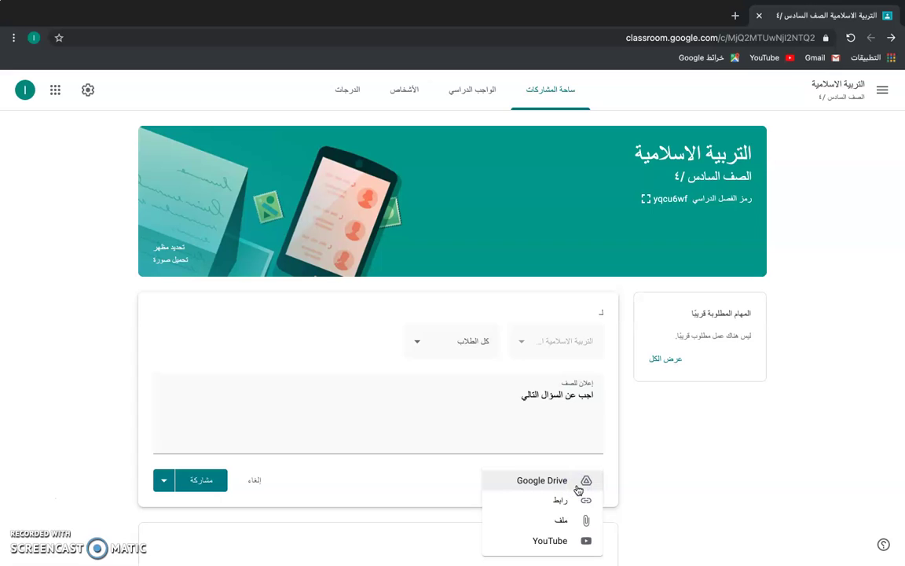
{"action": "left_click", "coordinate": [571, 483]}
{"action": "left_click", "coordinate": [566, 506]}
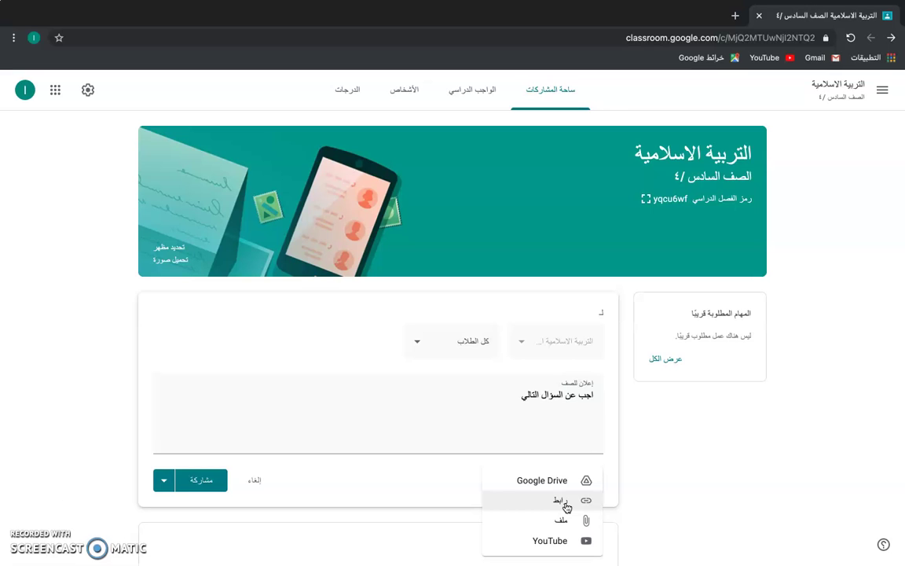
{"action": "left_click", "coordinate": [565, 519]}
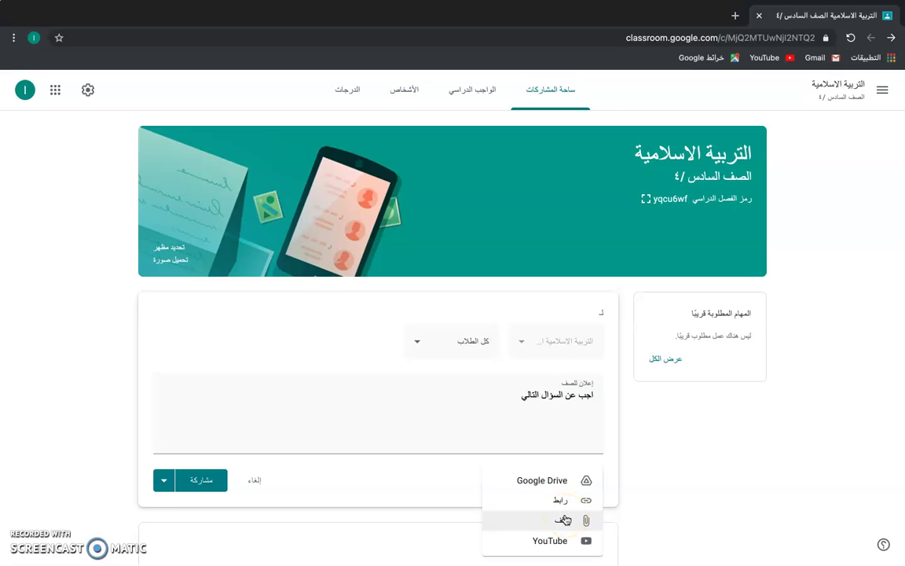
{"action": "left_click", "coordinate": [555, 541]}
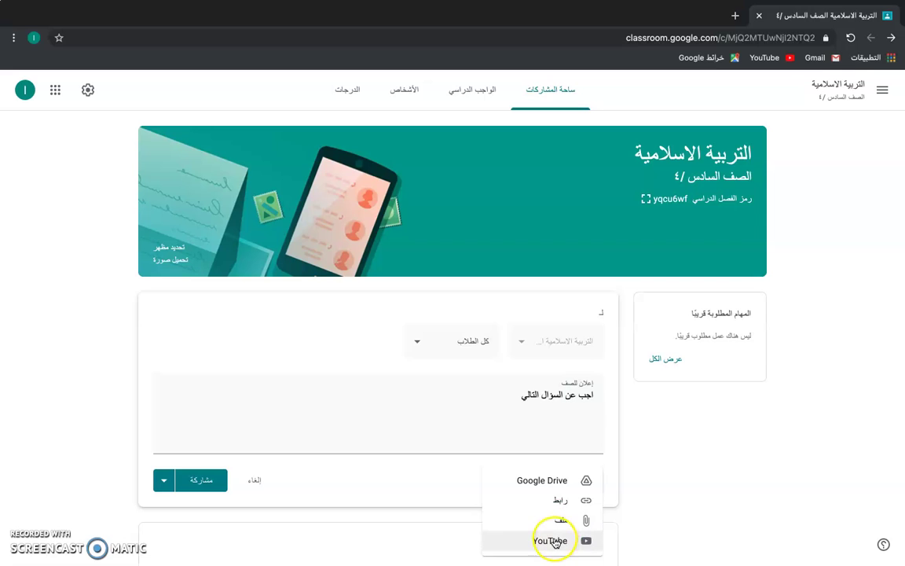
{"action": "left_click", "coordinate": [525, 479]}
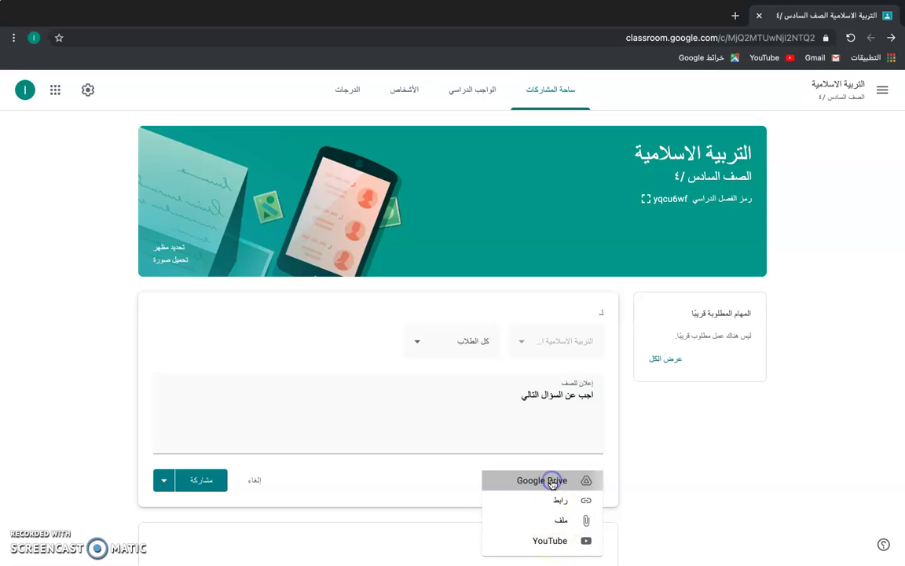
{"action": "left_click", "coordinate": [638, 177]}
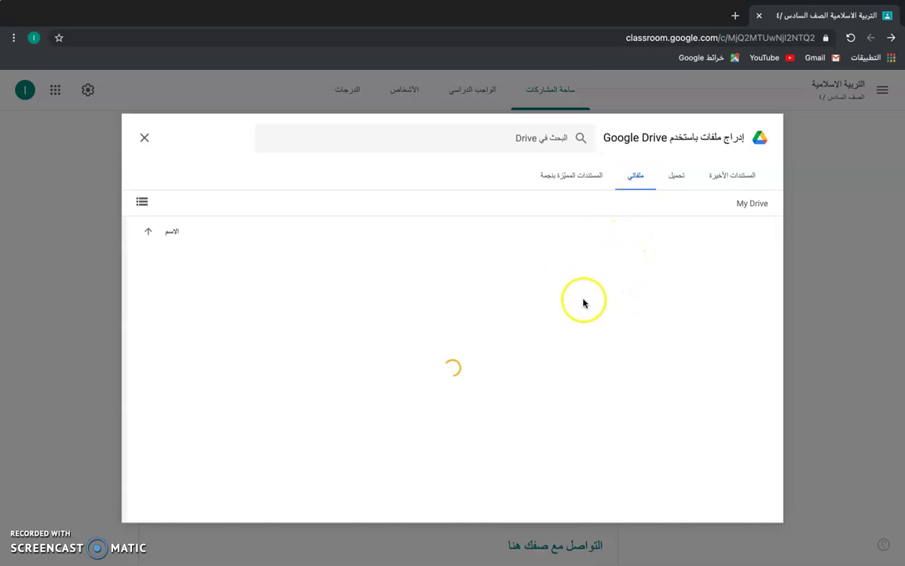
{"action": "left_click", "coordinate": [585, 355]}
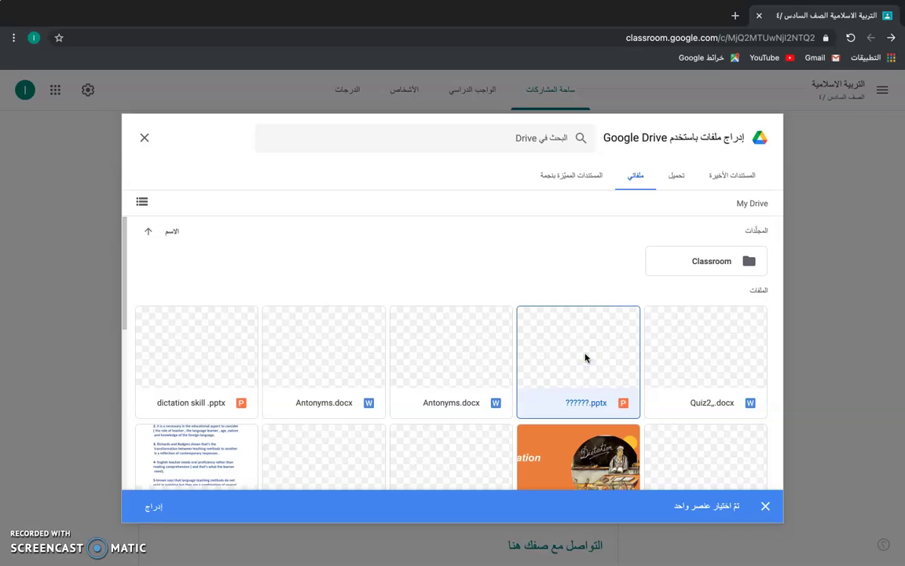
{"action": "left_click", "coordinate": [157, 506]}
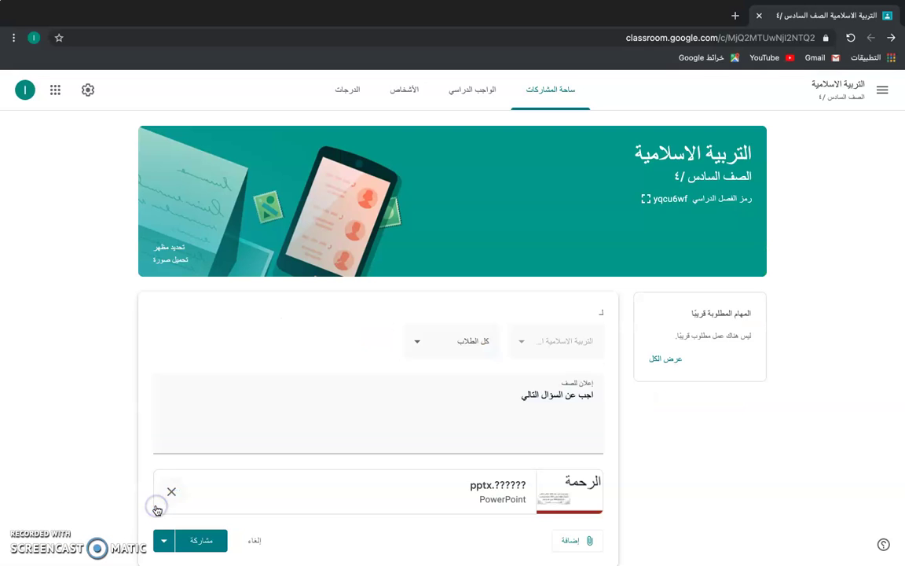
{"action": "scroll", "coordinate": [422, 500], "scroll_direction": "down", "scroll_amount": 1}
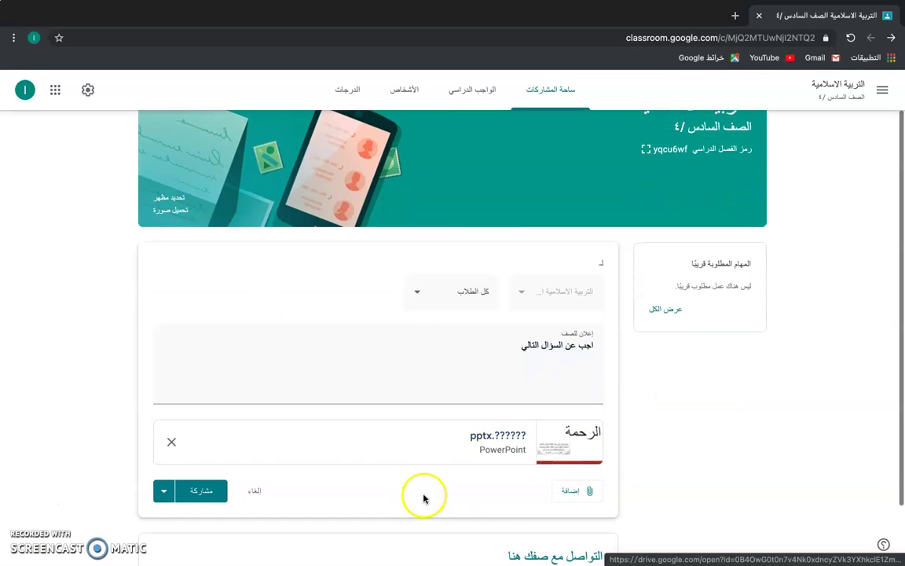
{"action": "left_click", "coordinate": [576, 490]}
{"action": "left_click", "coordinate": [569, 501]}
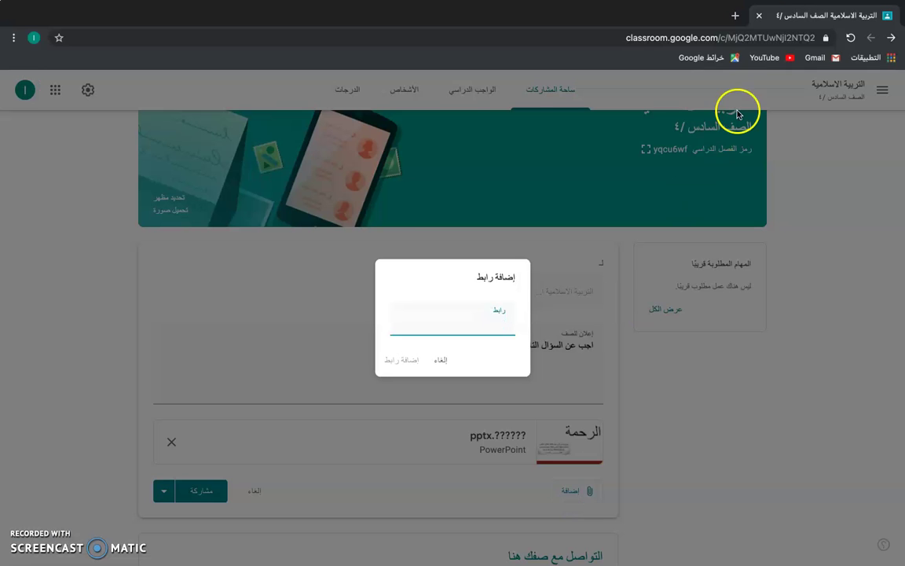
{"action": "left_click", "coordinate": [788, 10]}
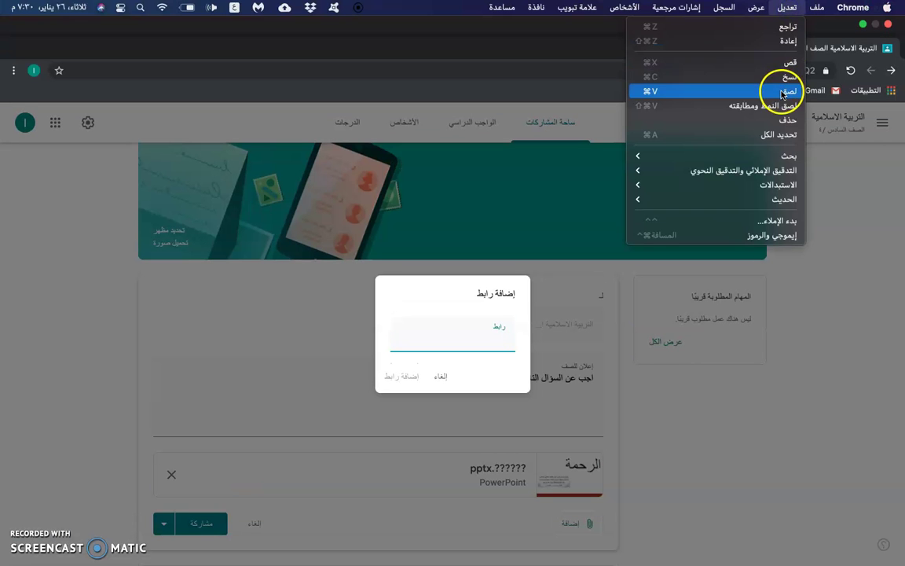
{"action": "left_click", "coordinate": [780, 96]}
{"action": "left_click", "coordinate": [402, 376]}
Step: Upload the Word file "The Audio lingual method" from the desktop as an attachment to the announcement
{"action": "scroll", "coordinate": [511, 409], "scroll_direction": "down", "scroll_amount": 3}
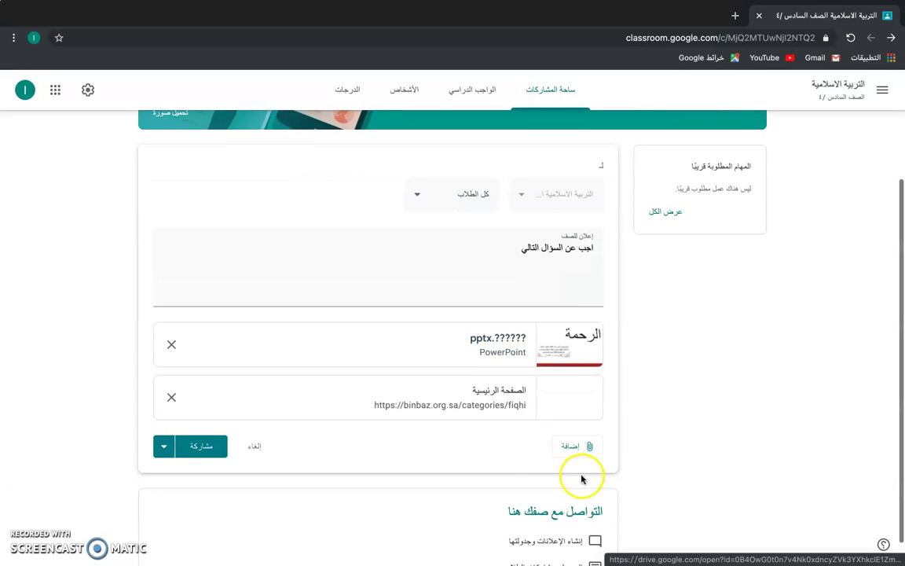
{"action": "left_click", "coordinate": [578, 446]}
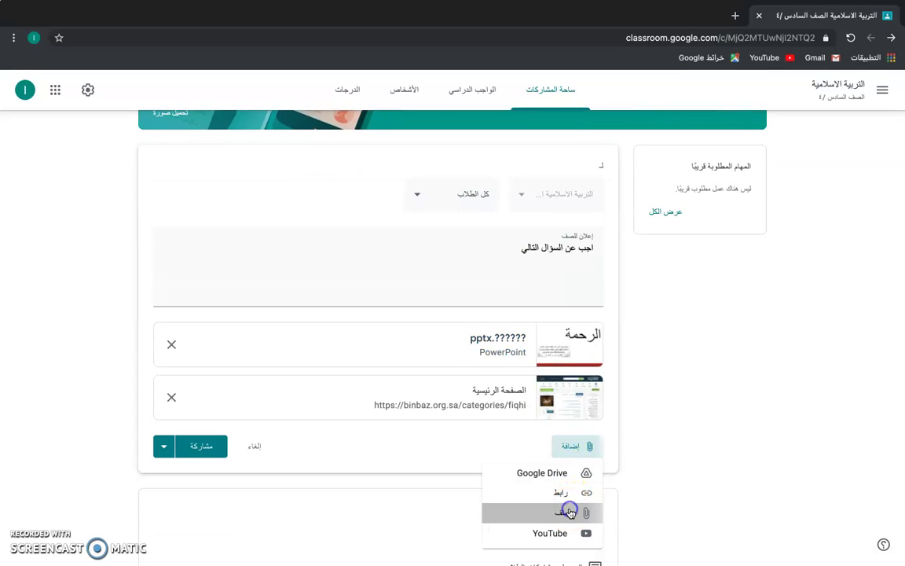
{"action": "left_click", "coordinate": [573, 511]}
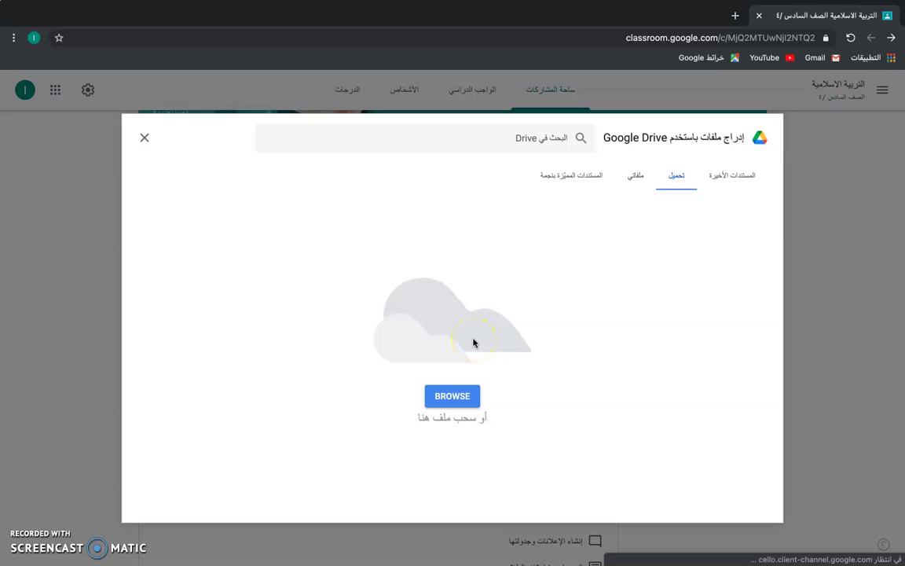
{"action": "left_click", "coordinate": [452, 397]}
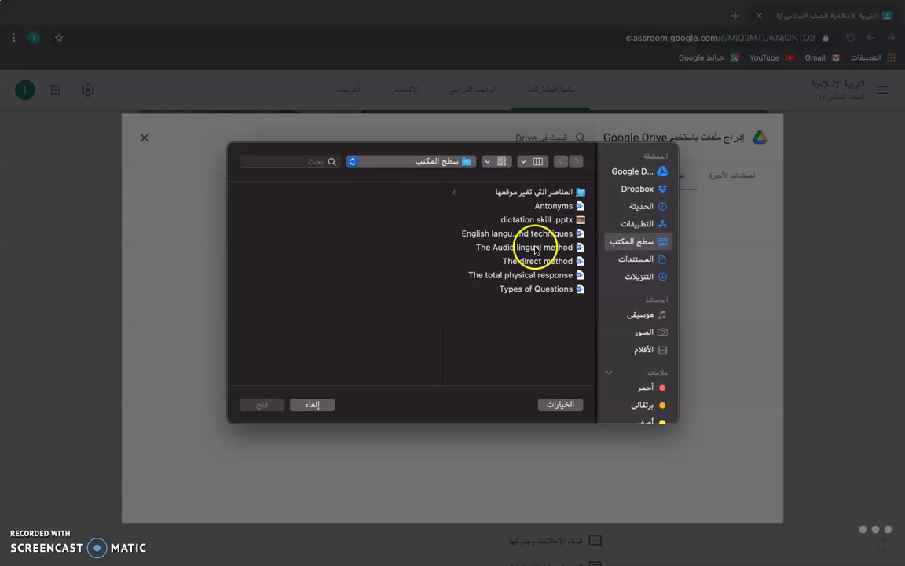
{"action": "left_click", "coordinate": [537, 249]}
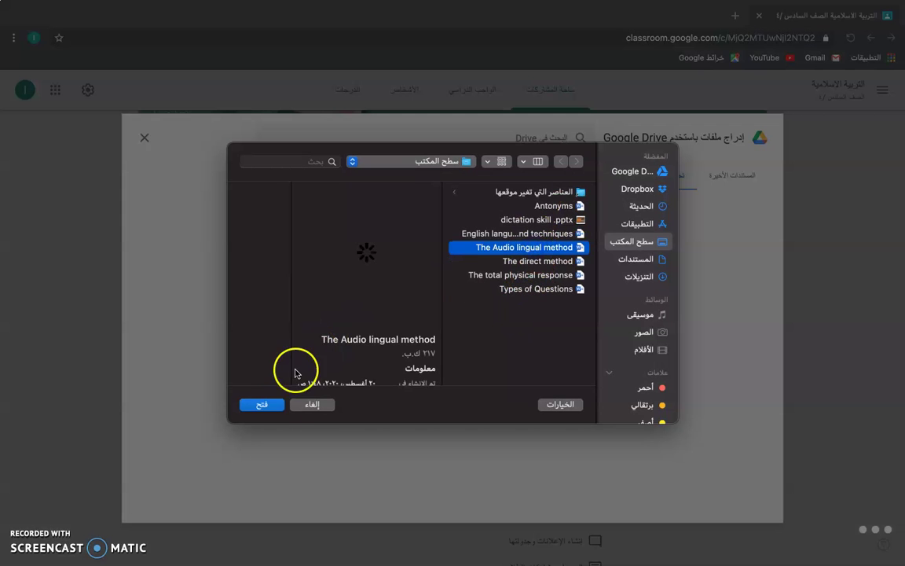
{"action": "left_click", "coordinate": [270, 405]}
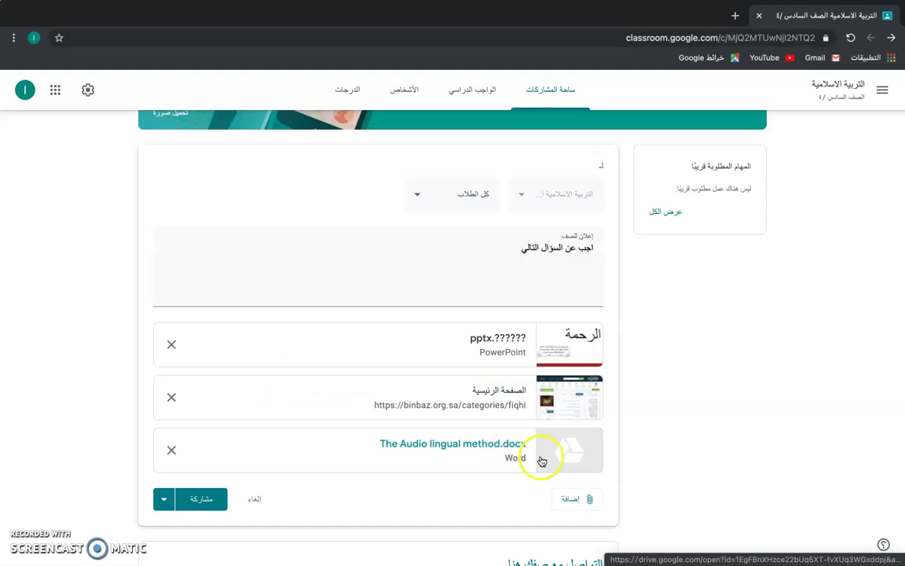
Step: Search YouTube for "اركان الصلاة" and attach the 5-minute video "أركان الصلاة" to the announcement
{"action": "left_click", "coordinate": [572, 496]}
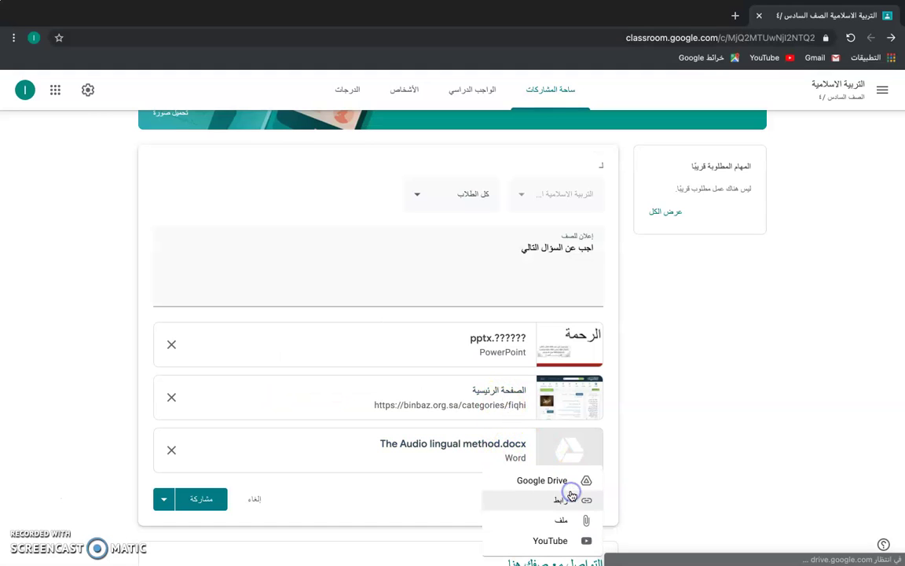
{"action": "left_click", "coordinate": [554, 540]}
{"action": "left_click", "coordinate": [582, 204]}
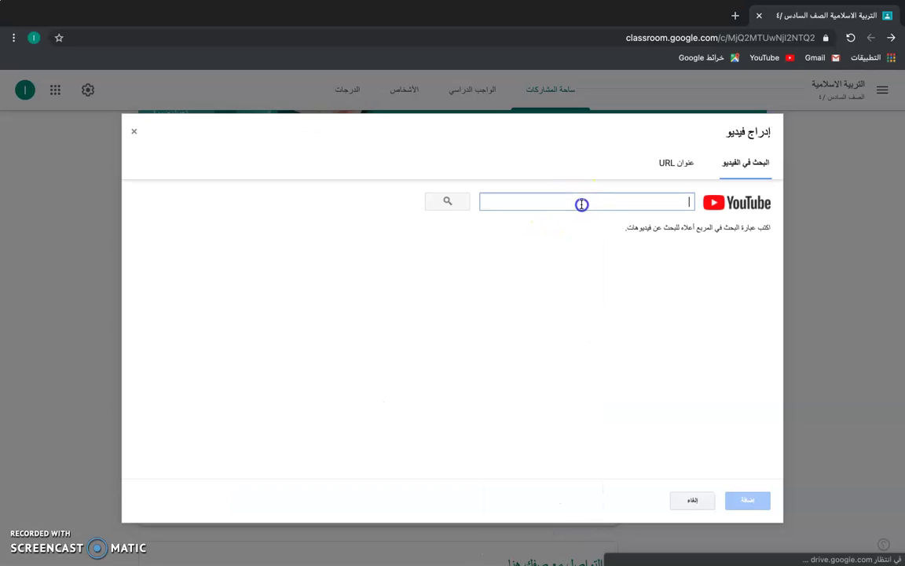
{"action": "type", "text": "اركان الص"}
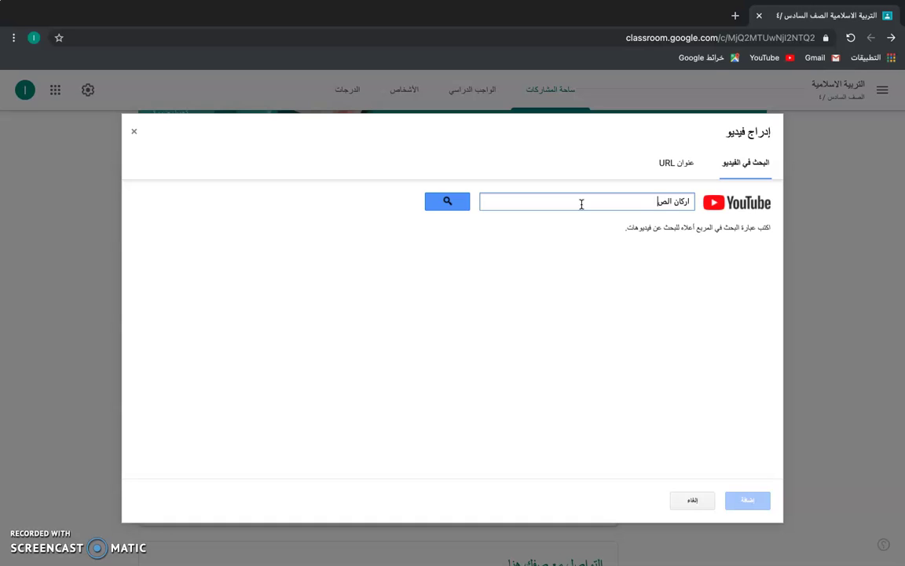
{"action": "type", "text": "لاة"}
{"action": "key", "text": "Return"}
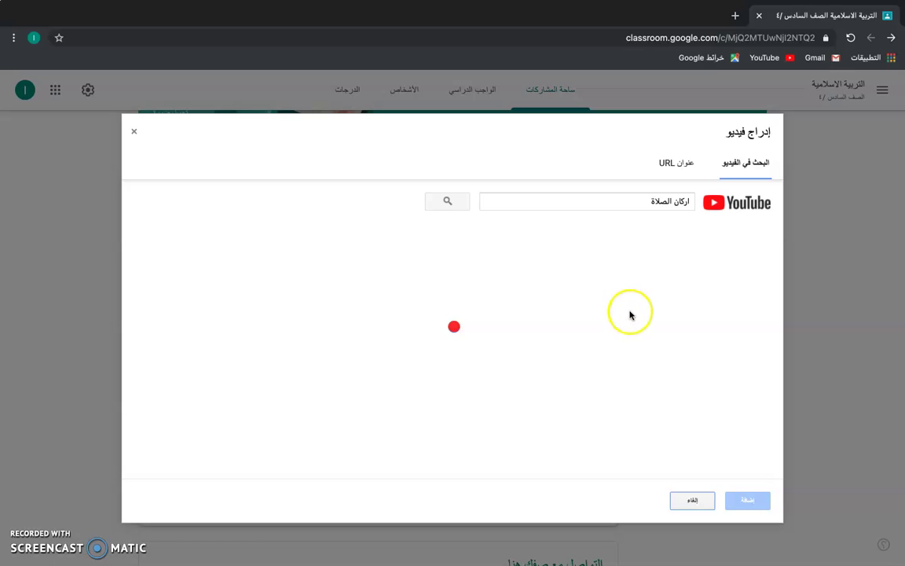
{"action": "left_click", "coordinate": [623, 267]}
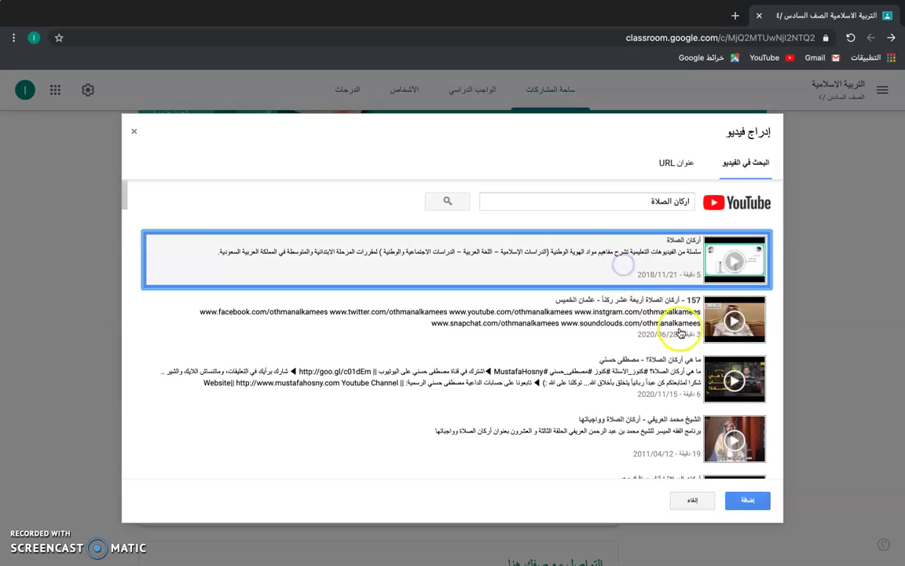
{"action": "left_click", "coordinate": [736, 501]}
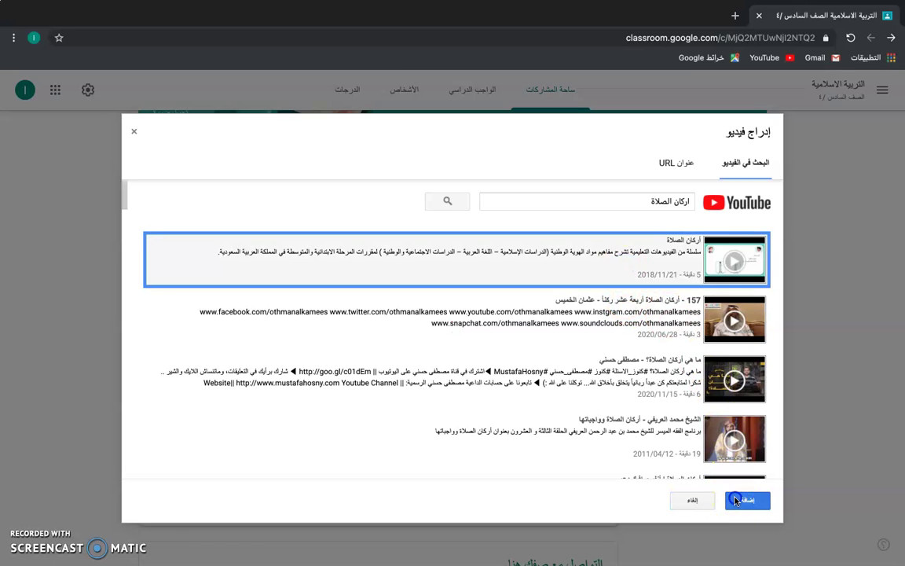
Step: Extend the first line of the announcement text with "من خلال مشاهدة الفيديو"
{"action": "scroll", "coordinate": [493, 462], "scroll_direction": "down", "scroll_amount": 1}
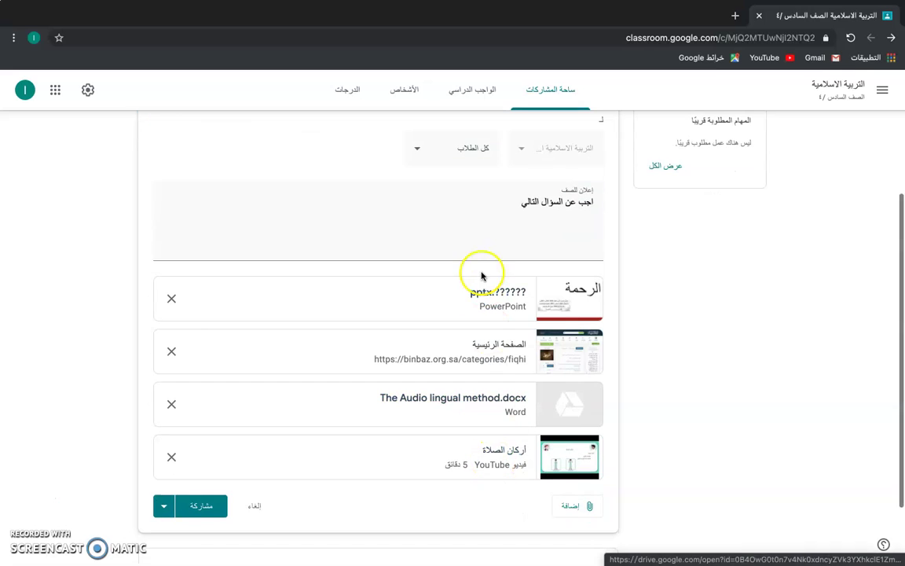
{"action": "left_click", "coordinate": [477, 216]}
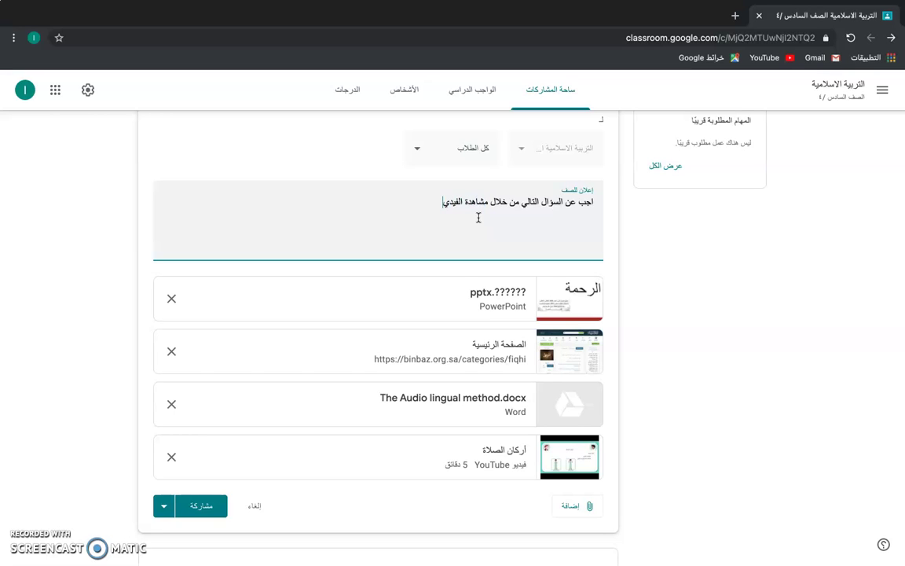
Step: Remove the PowerPoint, web link and Word attachments from the announcement, keeping only the YouTube video
{"action": "left_click", "coordinate": [173, 301]}
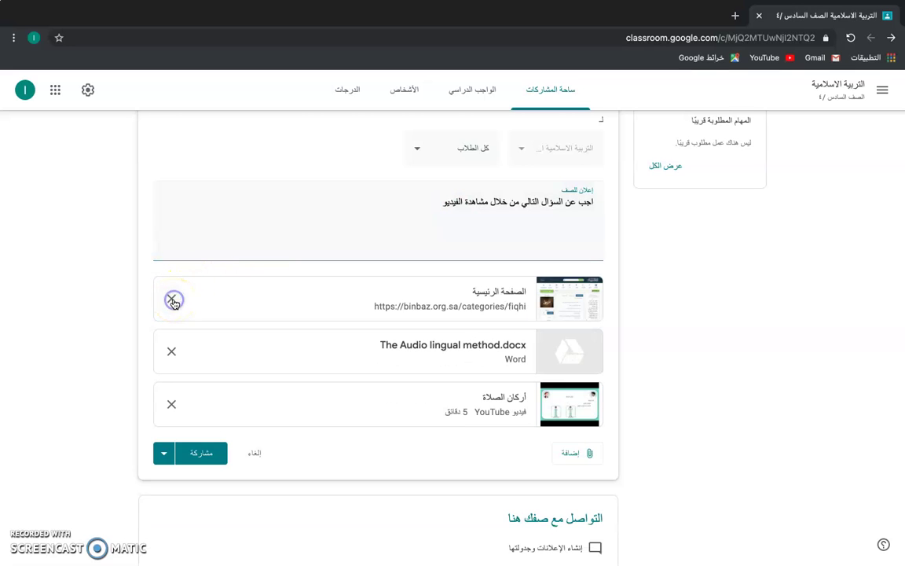
{"action": "left_click", "coordinate": [172, 299]}
{"action": "left_click", "coordinate": [171, 311]}
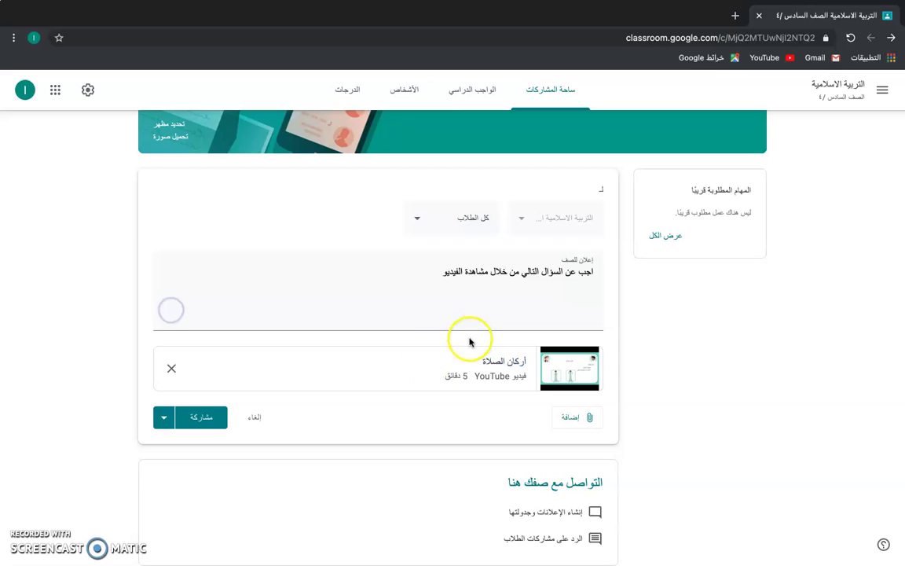
Step: Add the question "اذكر اركان الصلاة؟" as the second line of the announcement text
{"action": "left_click", "coordinate": [410, 294]}
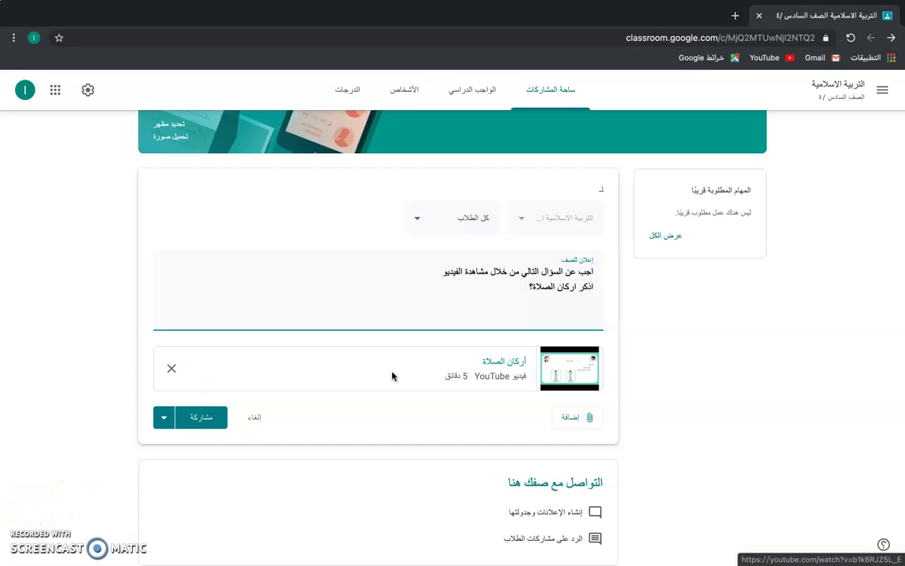
{"action": "scroll", "coordinate": [393, 377], "scroll_direction": "up", "scroll_amount": 1}
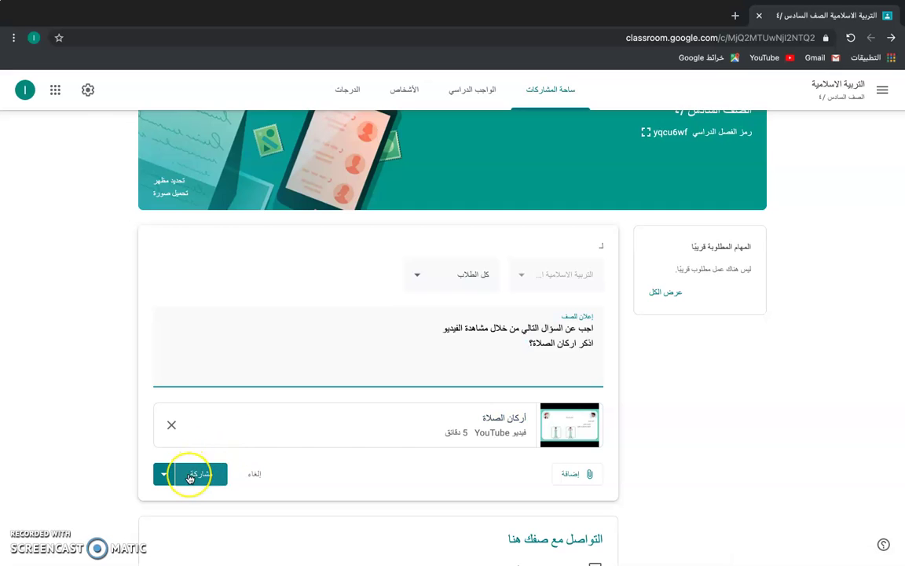
{"action": "left_click", "coordinate": [162, 474]}
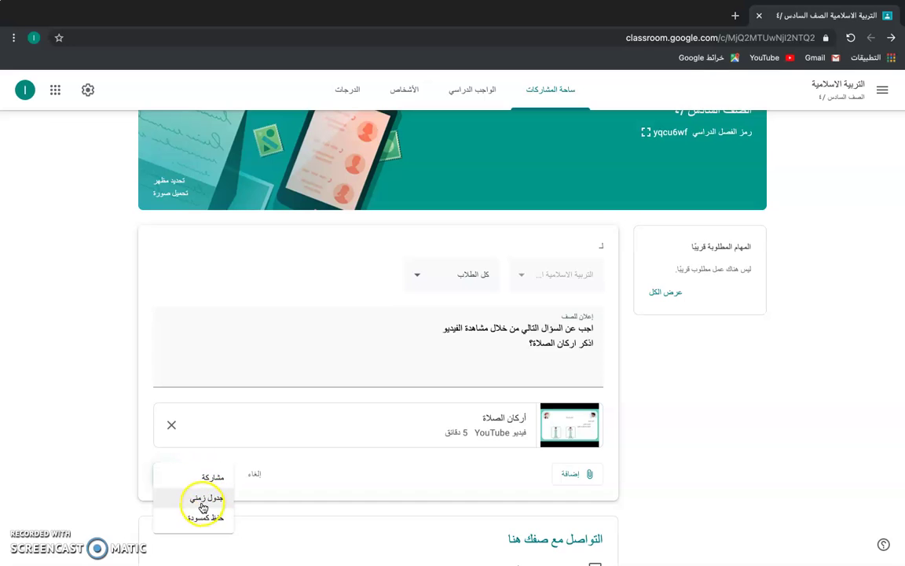
{"action": "left_click", "coordinate": [202, 501]}
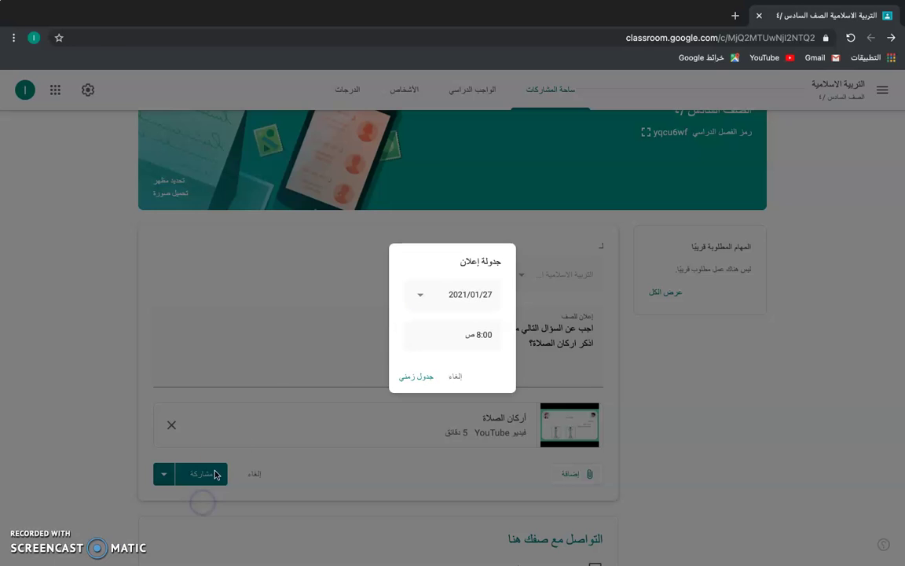
{"action": "left_click", "coordinate": [414, 297]}
{"action": "left_click", "coordinate": [387, 430]}
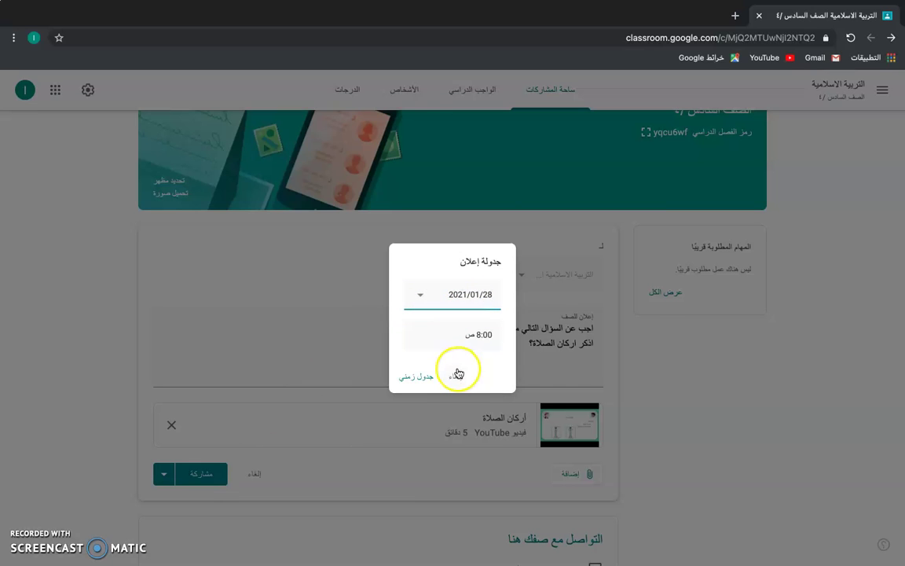
{"action": "left_click", "coordinate": [454, 376]}
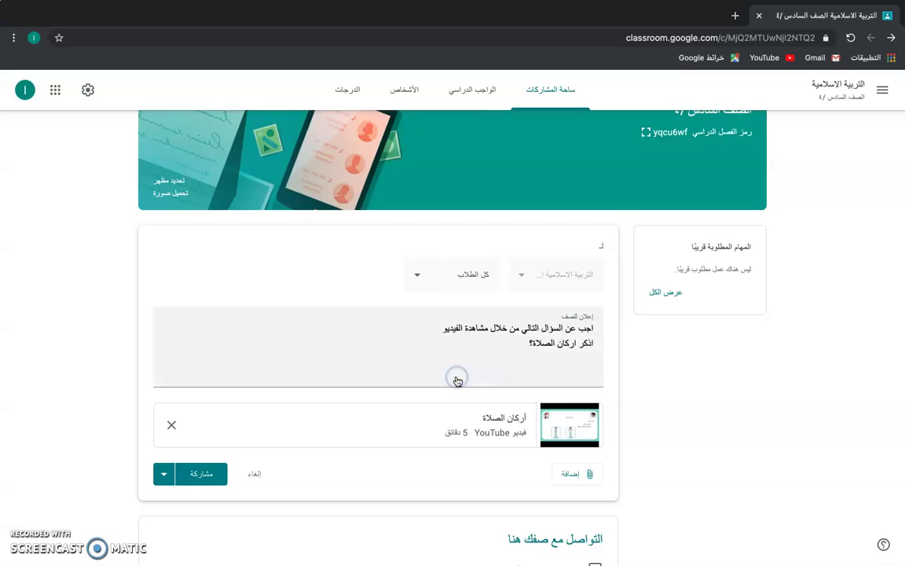
Step: Share the announcement with the attached YouTube video to the class stream immediately
{"action": "left_click", "coordinate": [163, 473]}
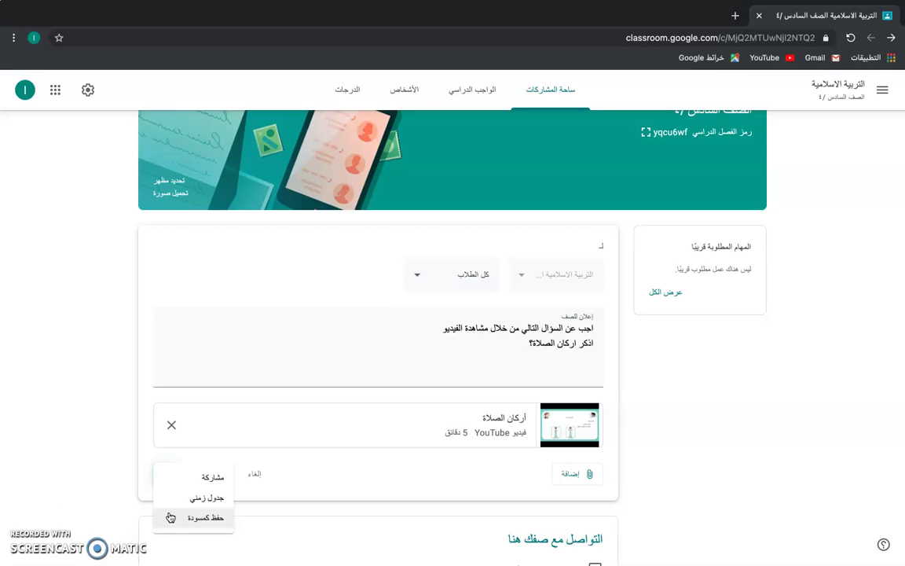
{"action": "left_click", "coordinate": [250, 471]}
{"action": "left_click", "coordinate": [188, 473]}
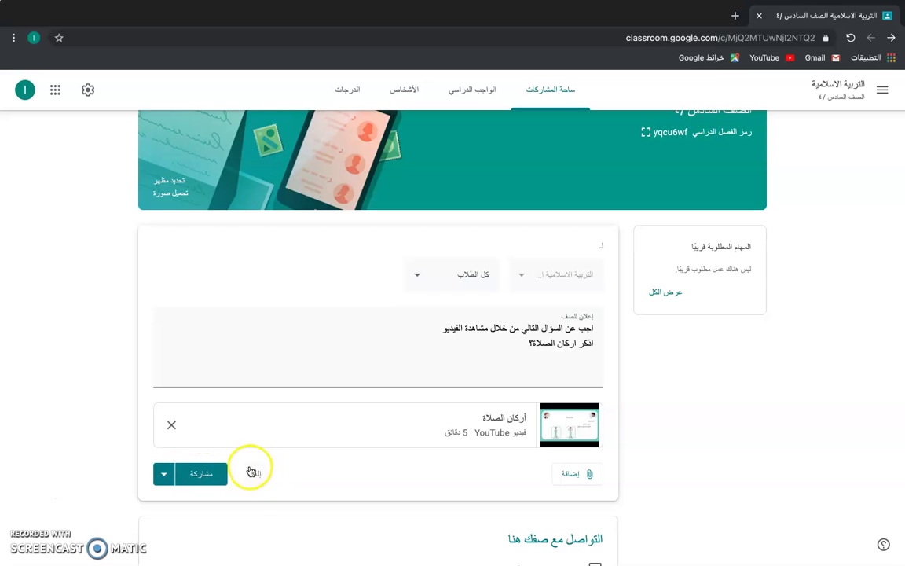
{"action": "left_click", "coordinate": [206, 472]}
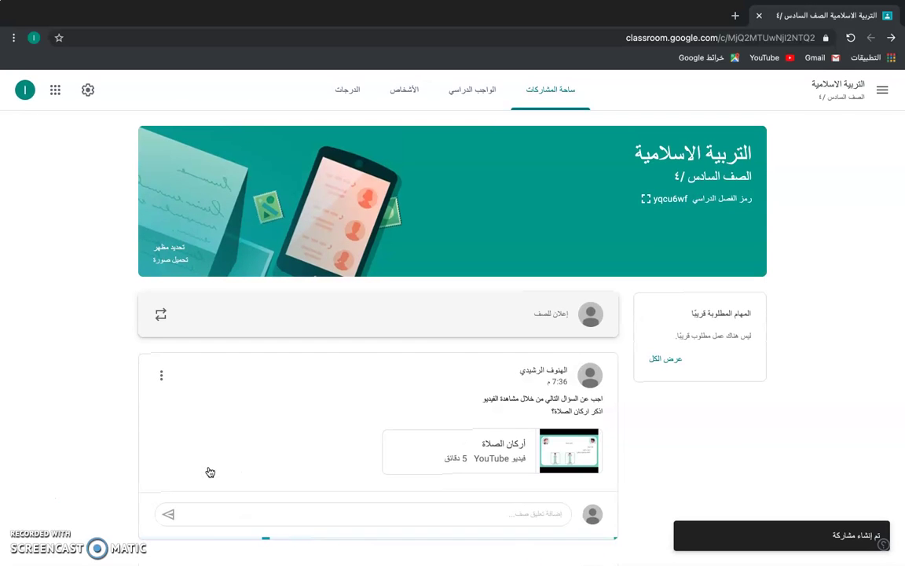
{"action": "left_click", "coordinate": [161, 377]}
{"action": "left_click", "coordinate": [190, 424]}
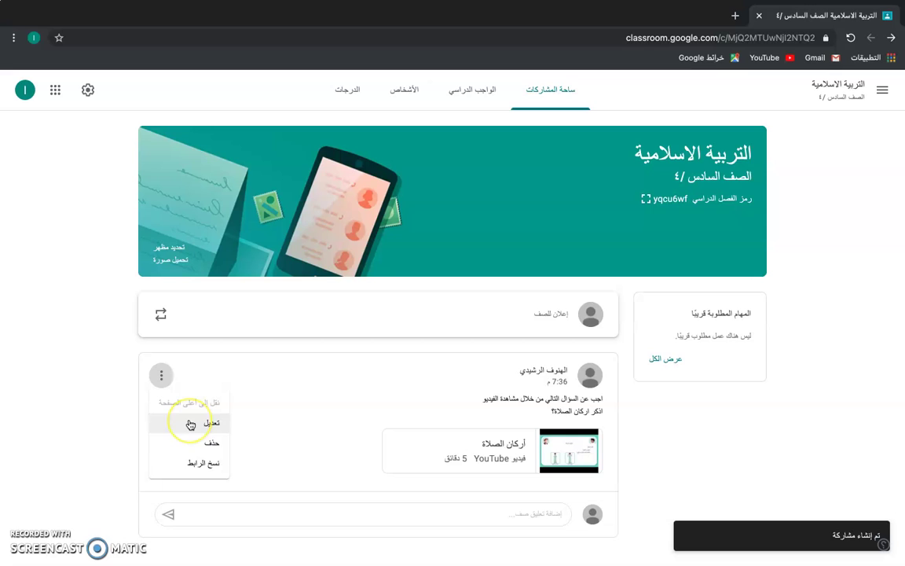
{"action": "left_click", "coordinate": [208, 464]}
{"action": "left_click", "coordinate": [283, 366]}
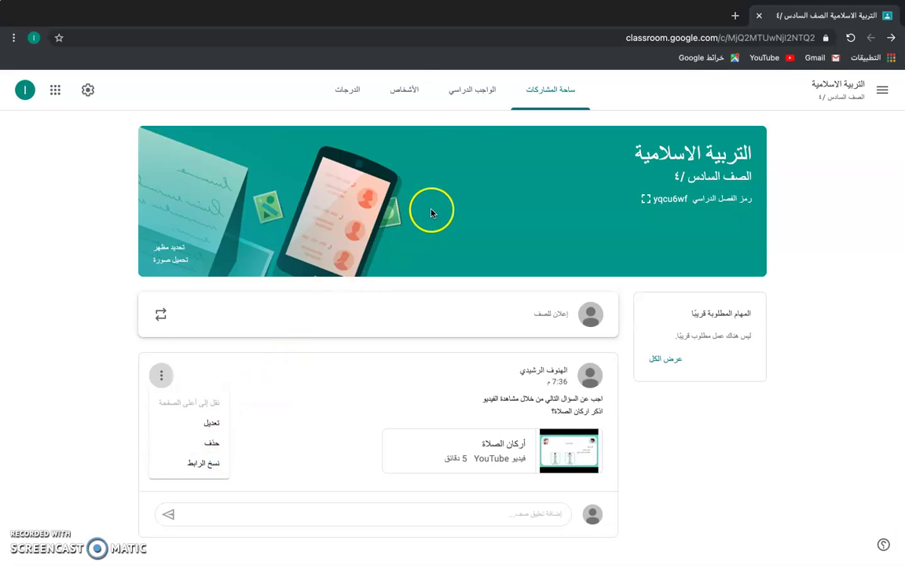
Step: Go to the class's classwork page and create a topic named "الواجبات"
{"action": "left_click", "coordinate": [474, 95]}
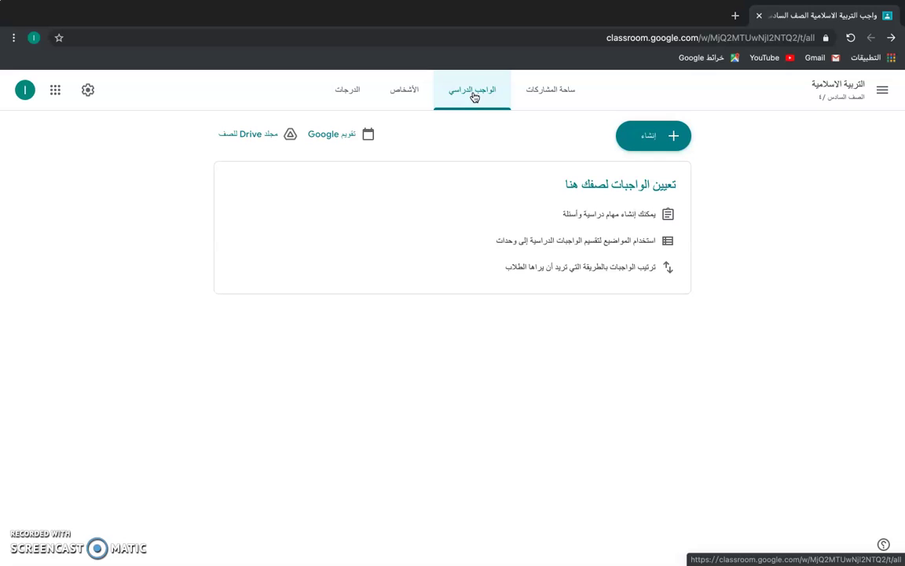
{"action": "left_click", "coordinate": [32, 503]}
{"action": "left_click", "coordinate": [441, 251]}
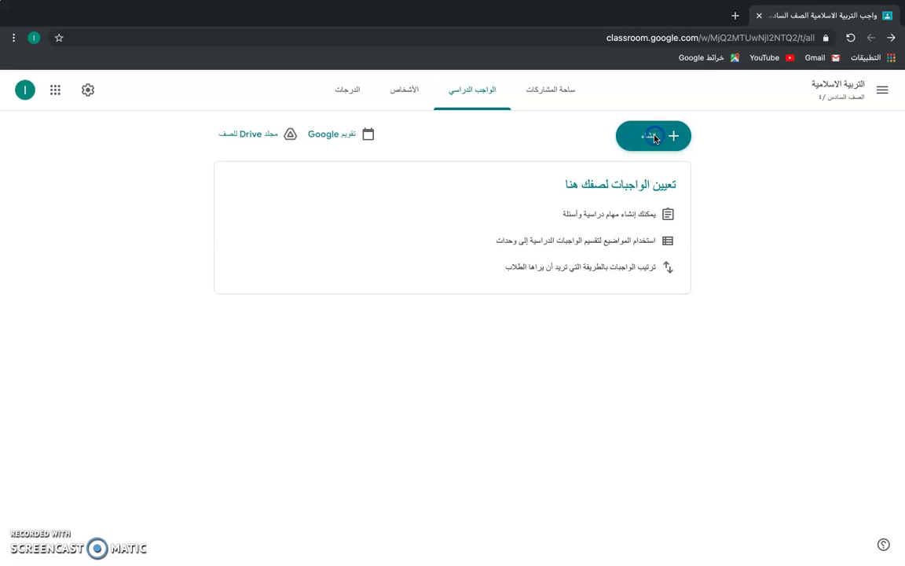
{"action": "left_click", "coordinate": [654, 136]}
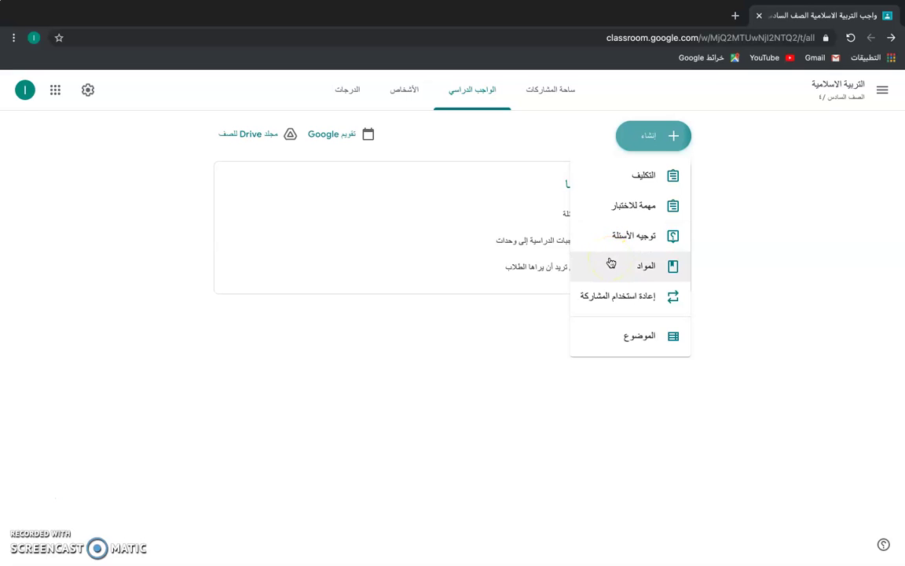
{"action": "left_click", "coordinate": [620, 297]}
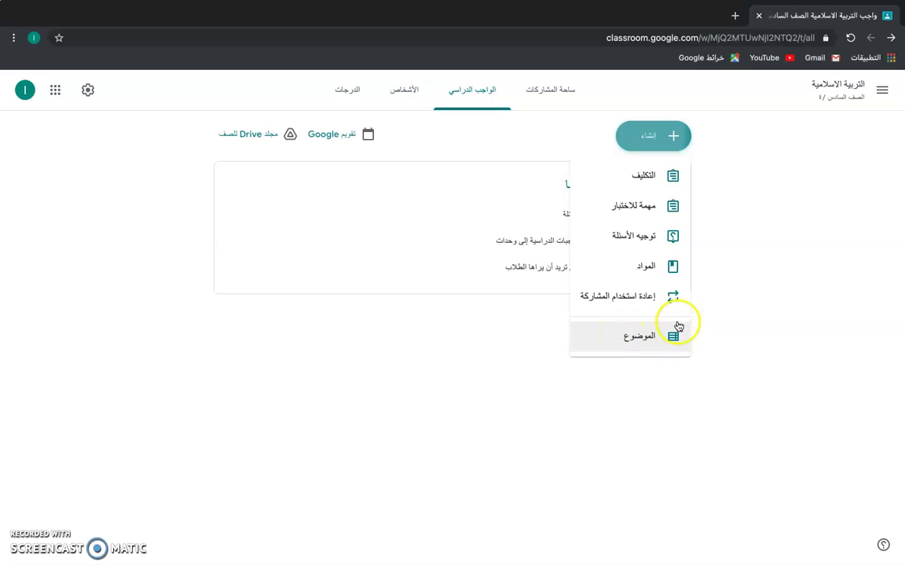
{"action": "left_click", "coordinate": [640, 342]}
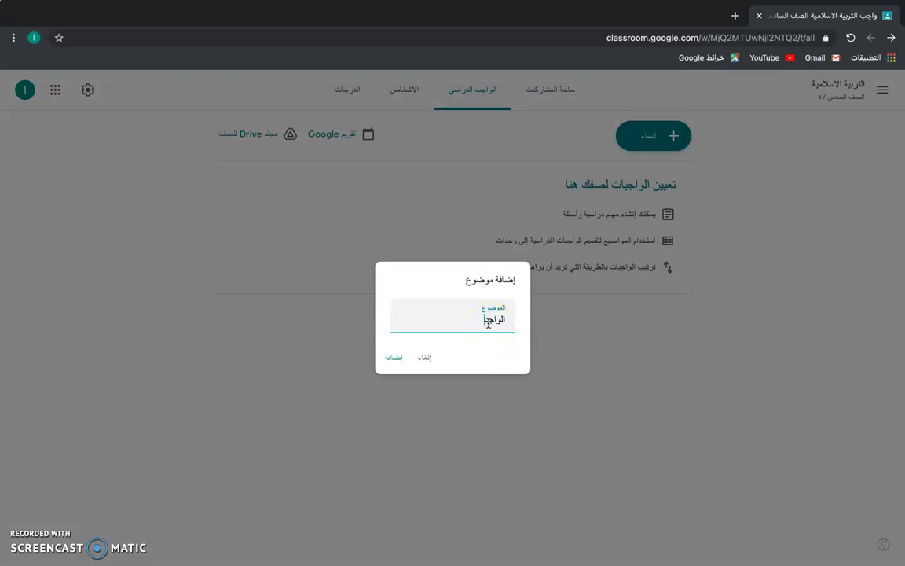
{"action": "type", "text": "الواجبات"}
{"action": "left_click", "coordinate": [394, 360]}
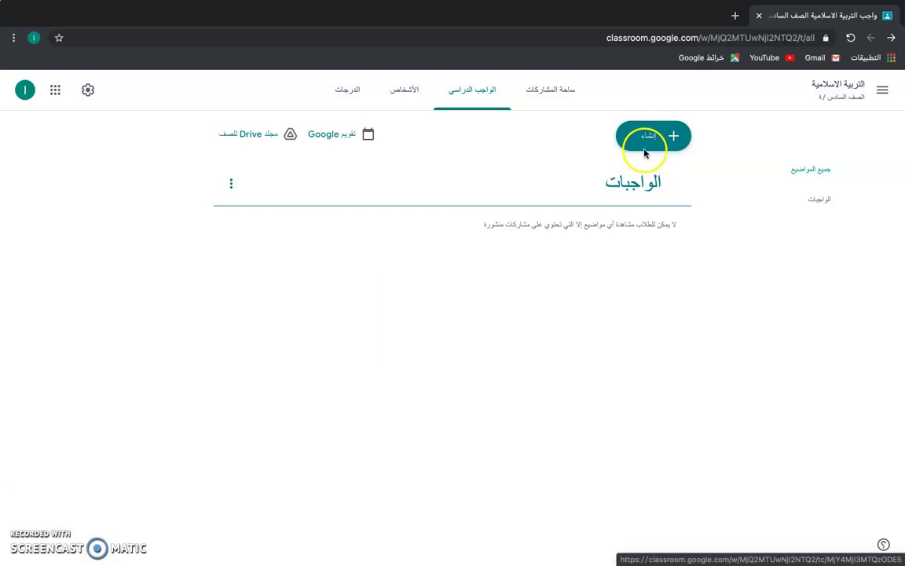
Step: Create another classwork topic named "الاختبارات"
{"action": "left_click", "coordinate": [651, 137]}
{"action": "left_click", "coordinate": [643, 337]}
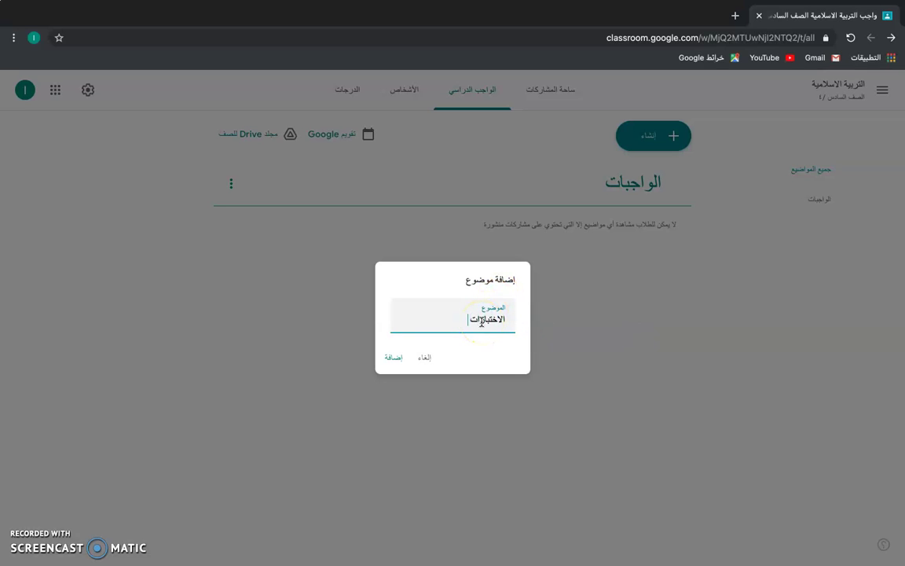
{"action": "left_click", "coordinate": [394, 358]}
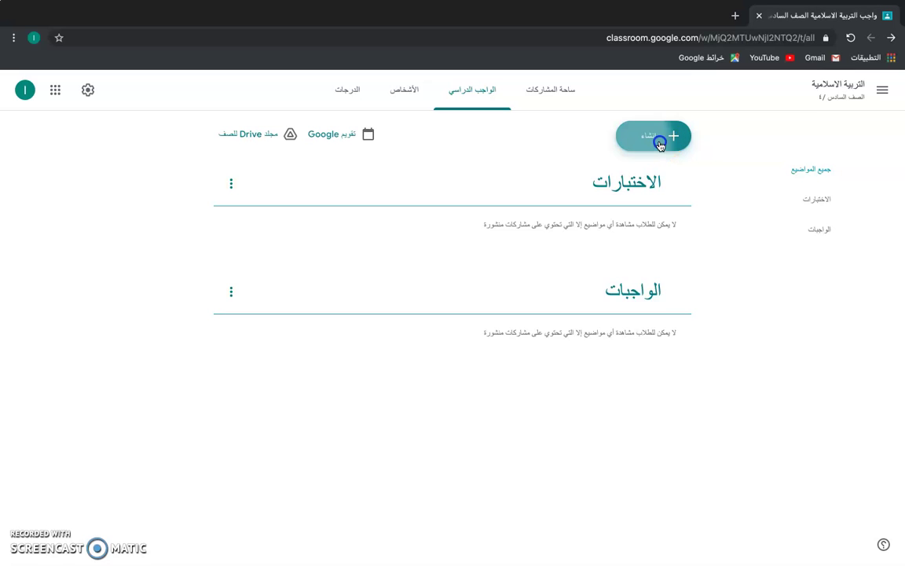
{"action": "left_click", "coordinate": [657, 144]}
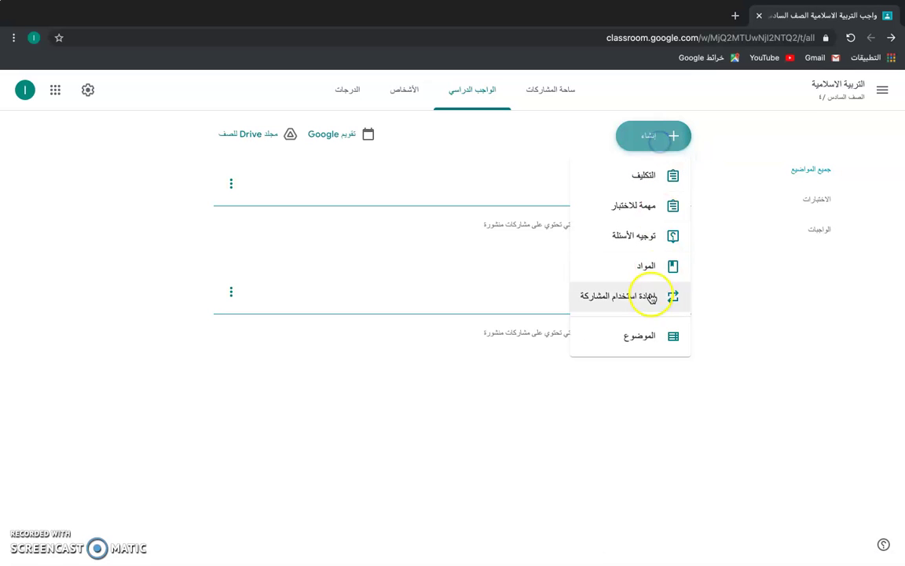
{"action": "left_click", "coordinate": [646, 335]}
{"action": "left_click", "coordinate": [473, 323]}
{"action": "type", "text": "الواجبات"}
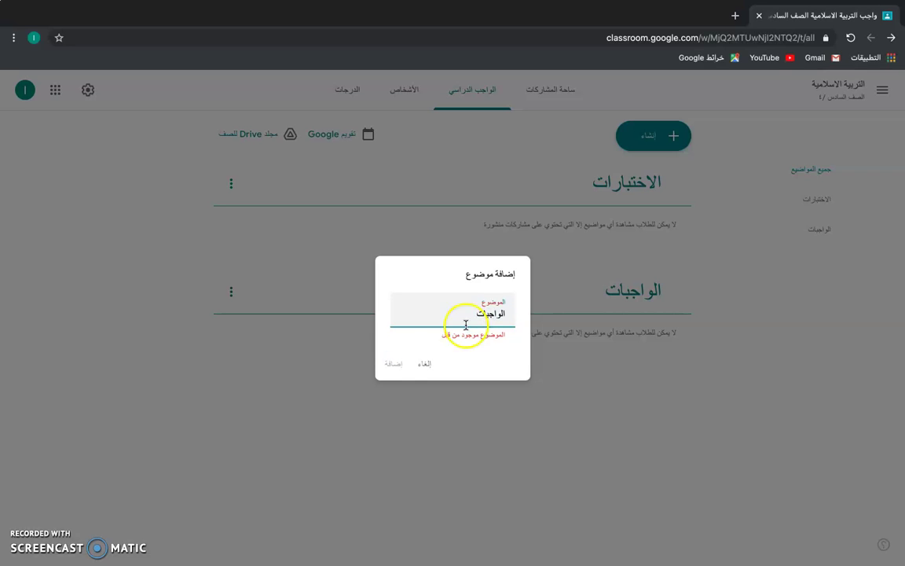
{"action": "left_click", "coordinate": [431, 367]}
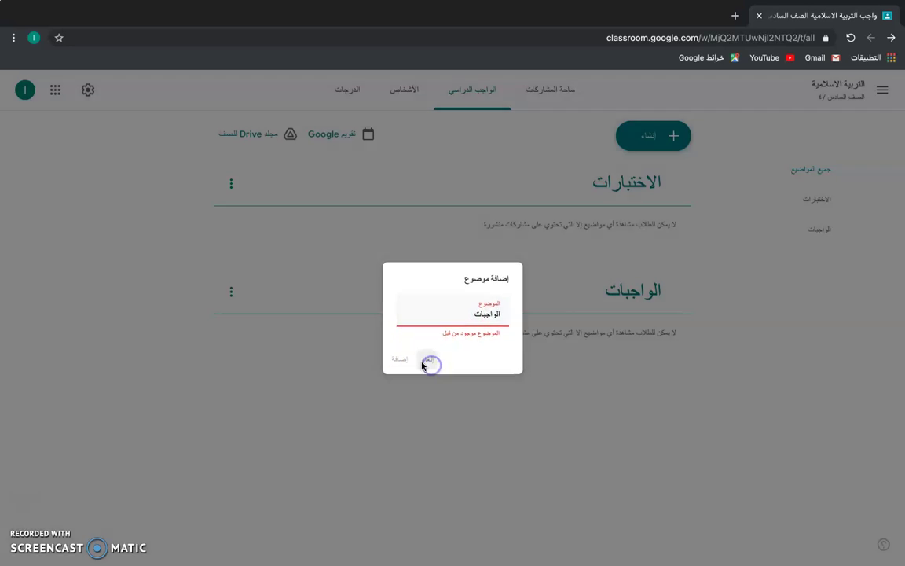
Step: Create a third classwork topic named "المناقشات"
{"action": "left_click", "coordinate": [636, 148]}
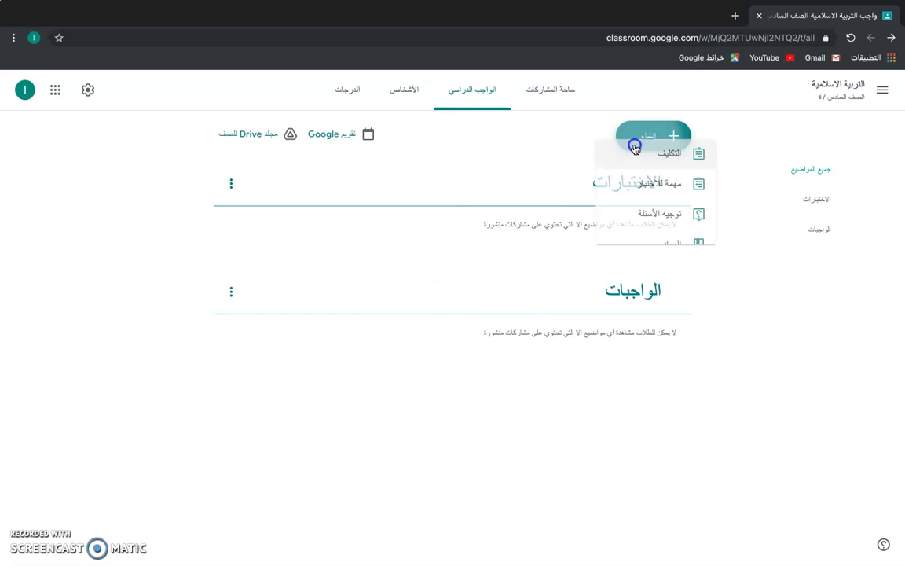
{"action": "left_click", "coordinate": [603, 346]}
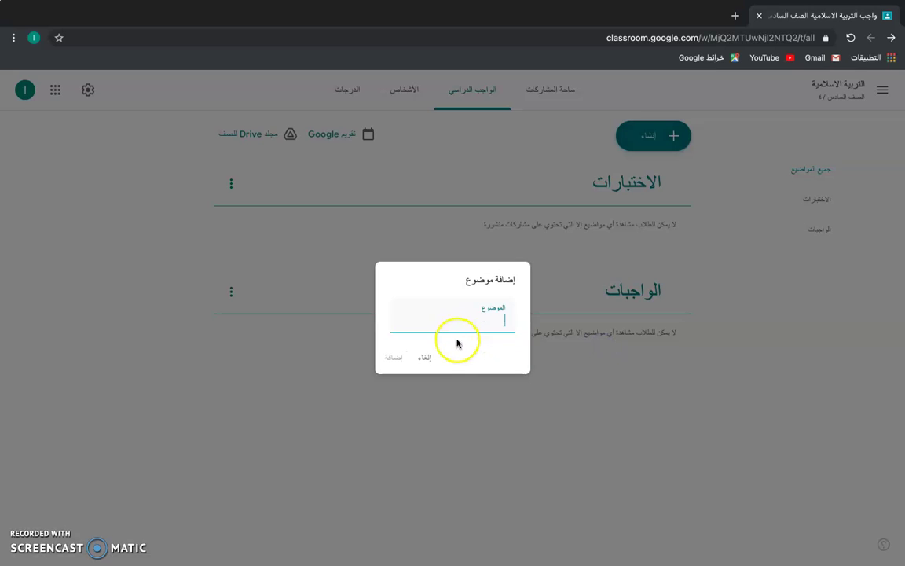
{"action": "type", "text": "الواجبات"}
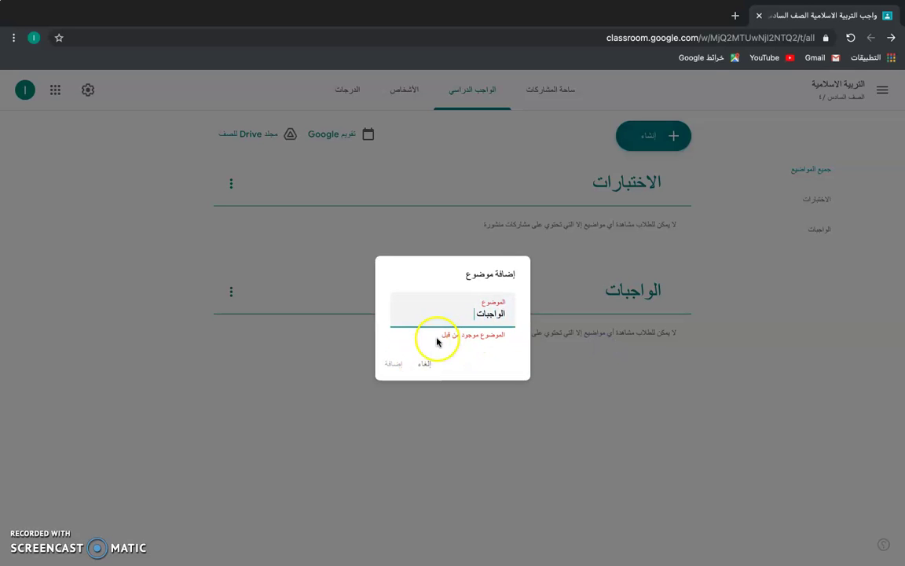
{"action": "left_click", "coordinate": [396, 364]}
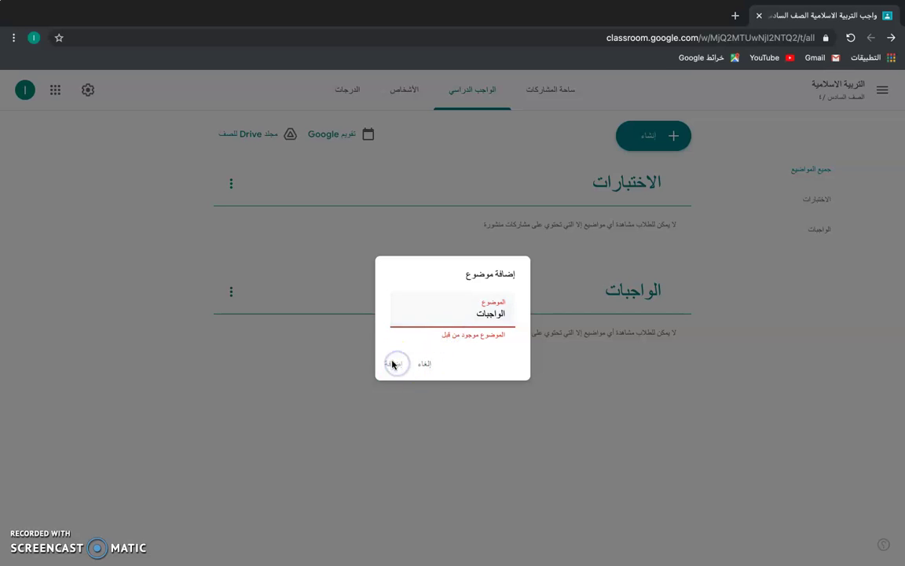
{"action": "left_click", "coordinate": [440, 318]}
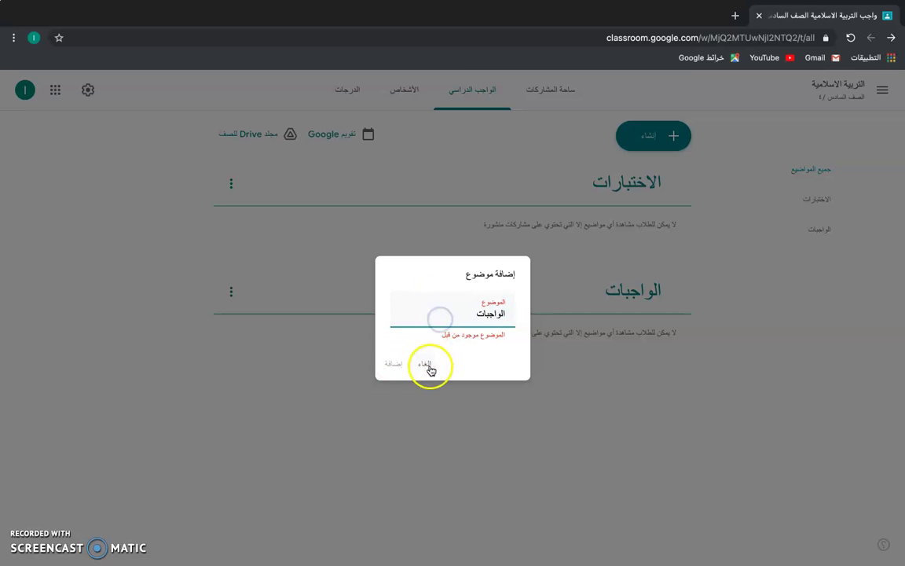
{"action": "key", "text": "BackSpace"}
{"action": "key", "text": "BackSpace"}
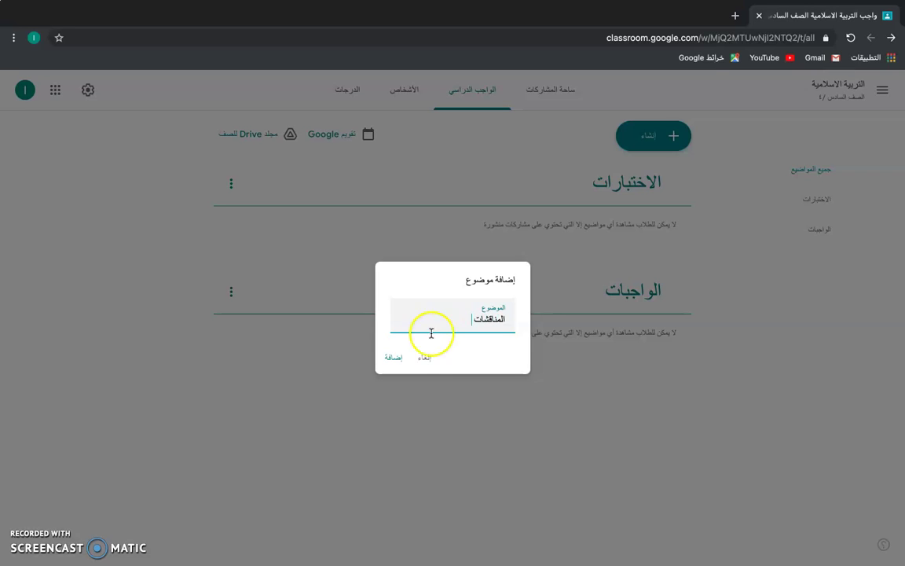
{"action": "left_click", "coordinate": [390, 360]}
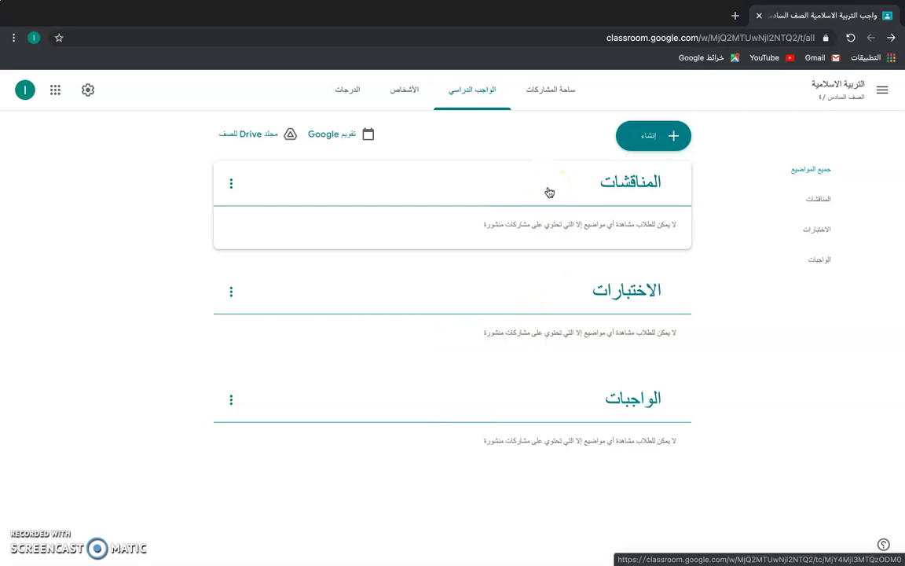
{"action": "left_click", "coordinate": [535, 270]}
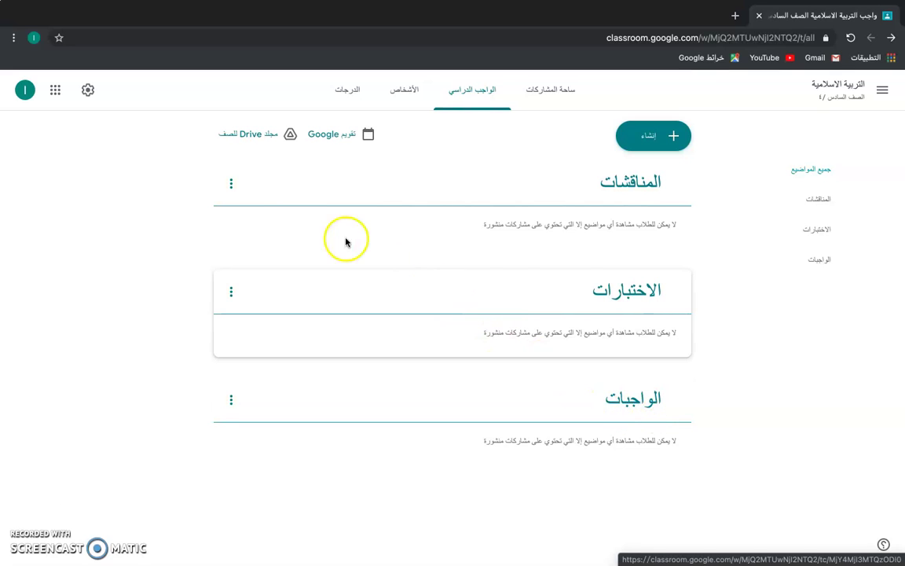
{"action": "left_click", "coordinate": [232, 184]}
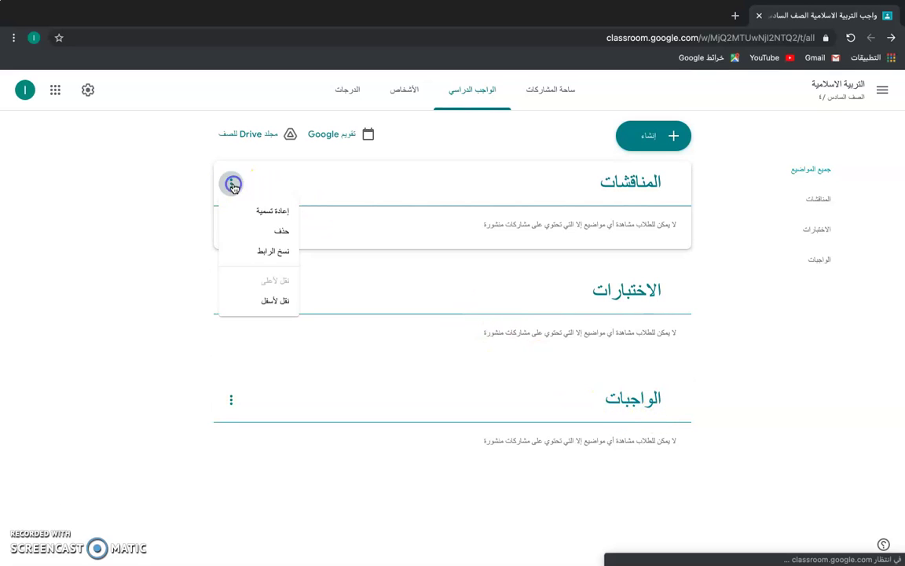
{"action": "left_click", "coordinate": [244, 209]}
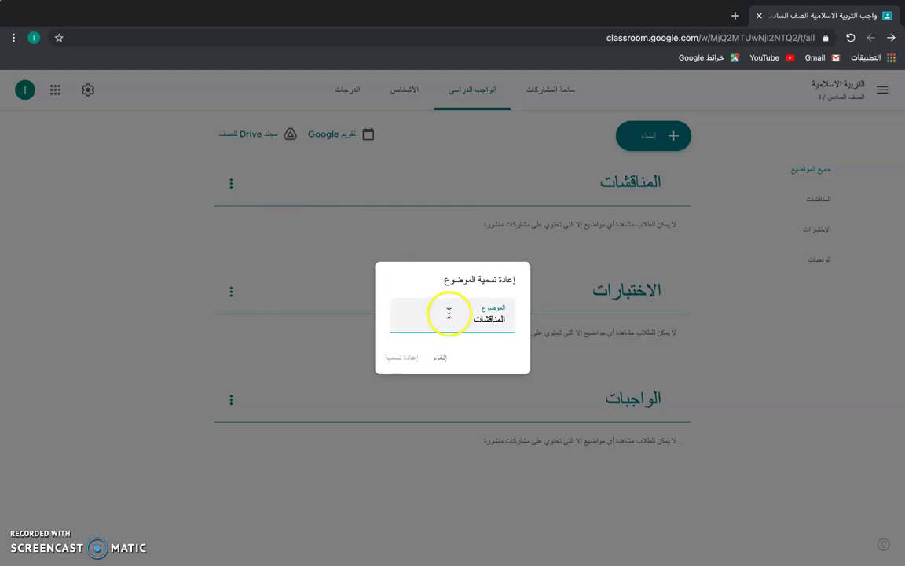
{"action": "left_click", "coordinate": [439, 359]}
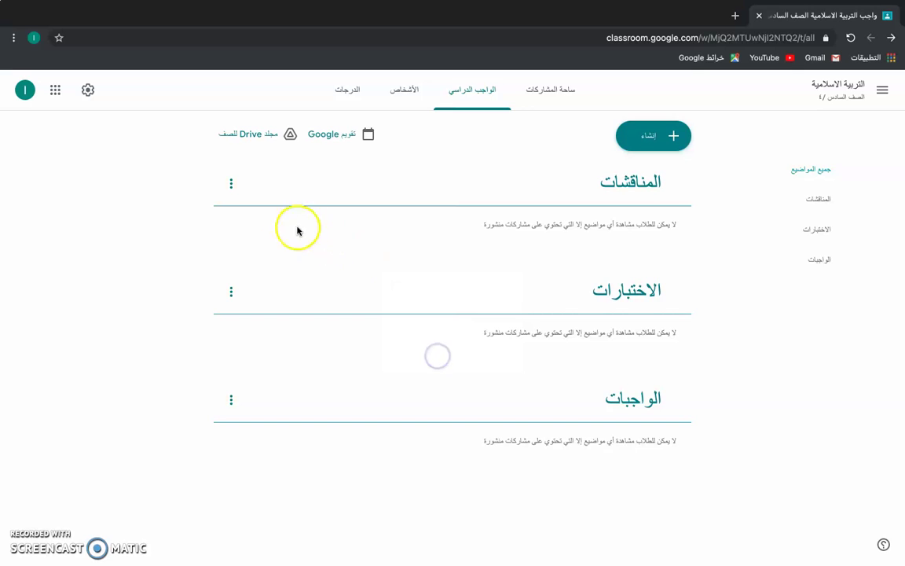
Step: Move the topic "المناقشات" down one place in the classwork topic order
{"action": "left_click", "coordinate": [234, 185]}
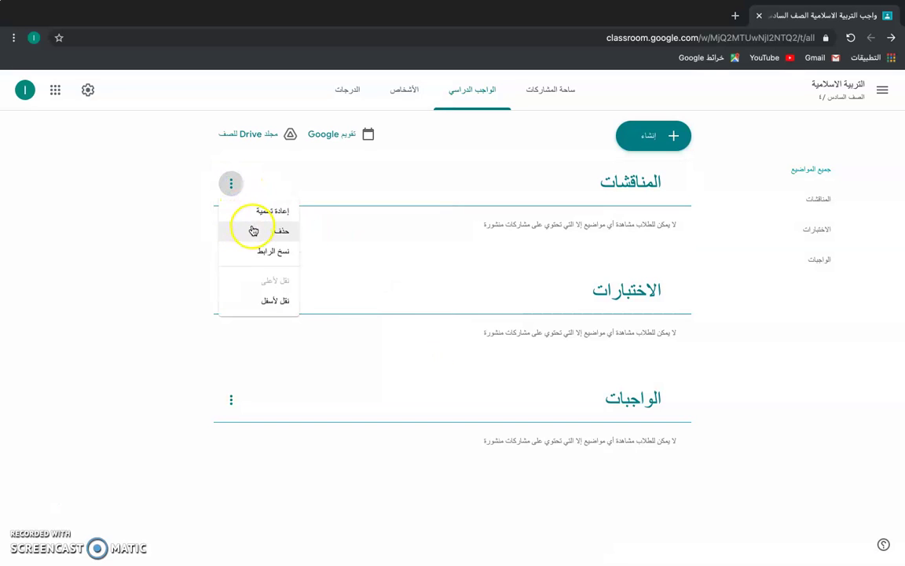
{"action": "left_click", "coordinate": [260, 300]}
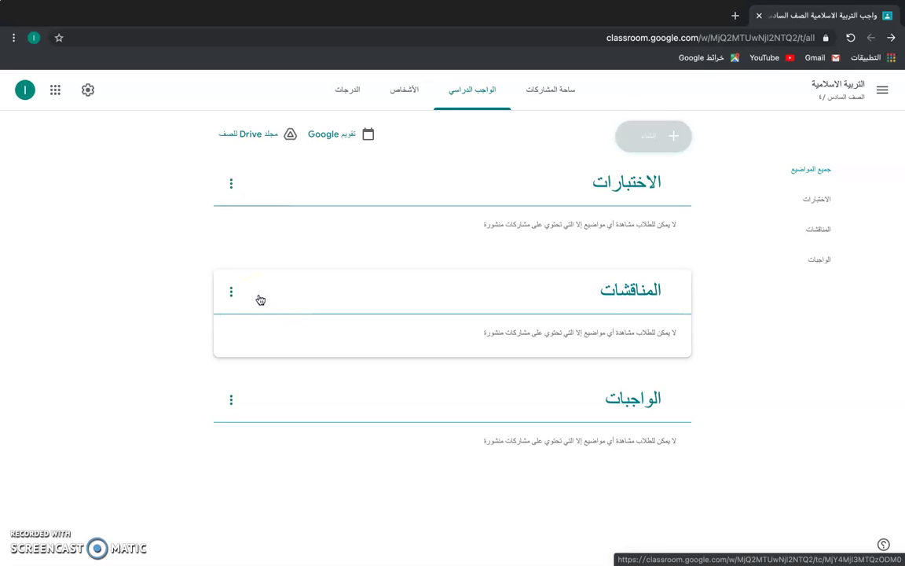
Step: Move the topic "الاختبارات" down one place in the classwork topic order
{"action": "left_click", "coordinate": [229, 187]}
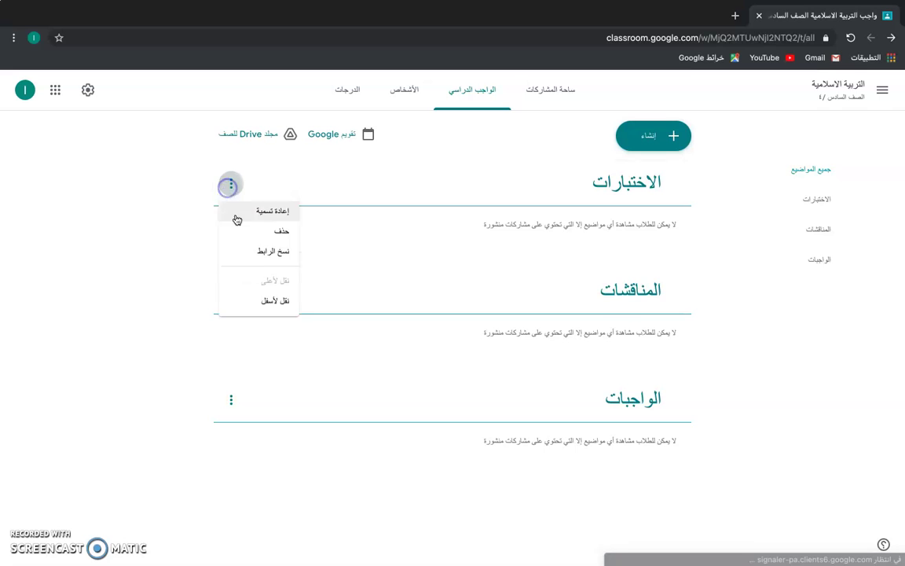
{"action": "left_click", "coordinate": [261, 296]}
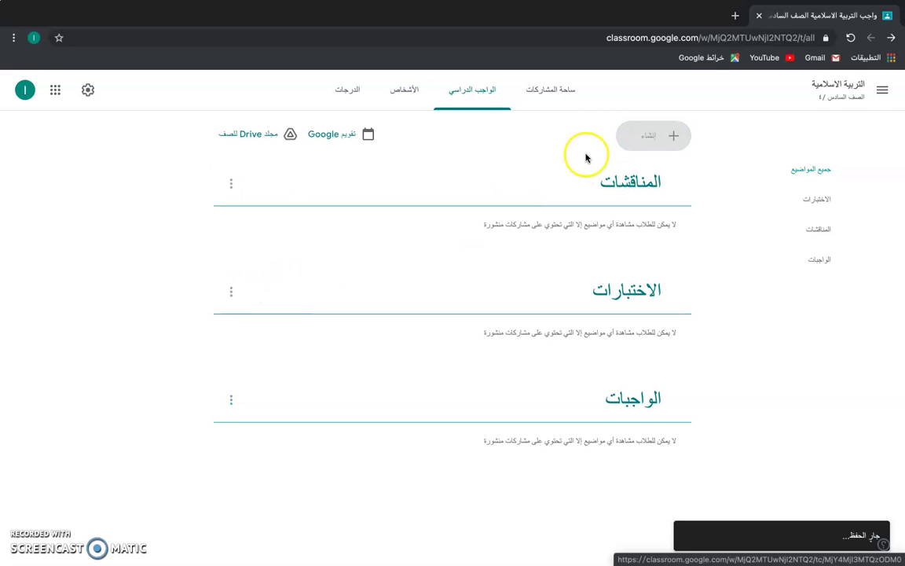
Step: Create a new assignment titled "اجب عن السؤال التالي" with its instructions left blank
{"action": "left_click", "coordinate": [652, 138]}
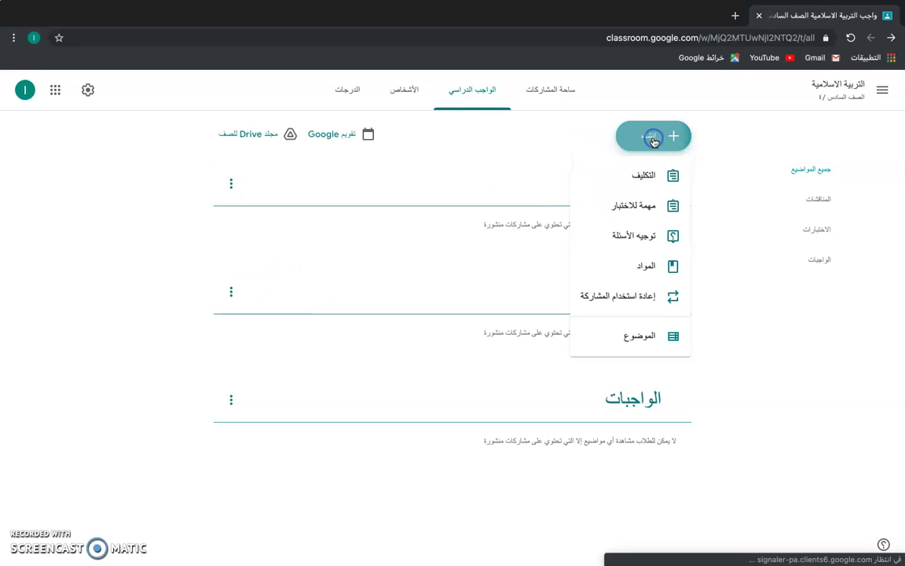
{"action": "left_click", "coordinate": [642, 182]}
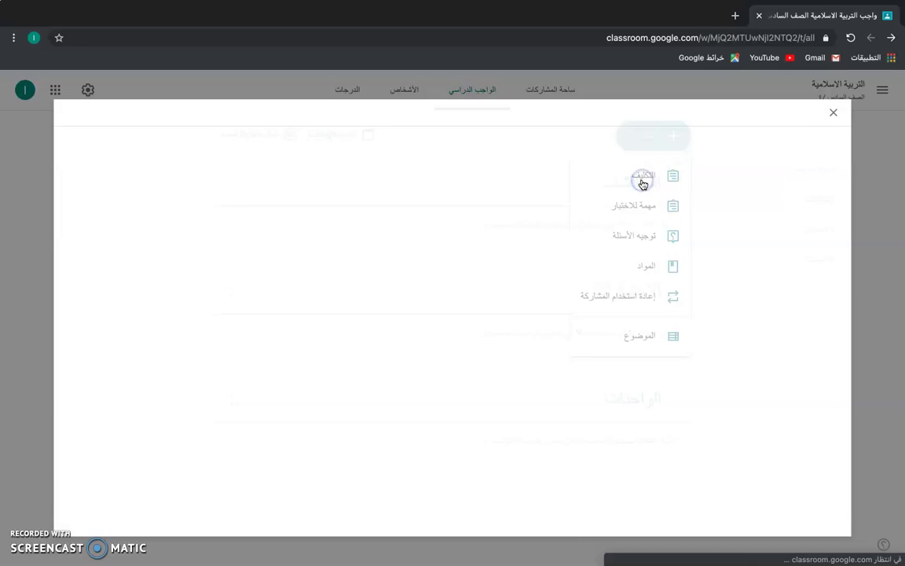
{"action": "left_click", "coordinate": [687, 152]}
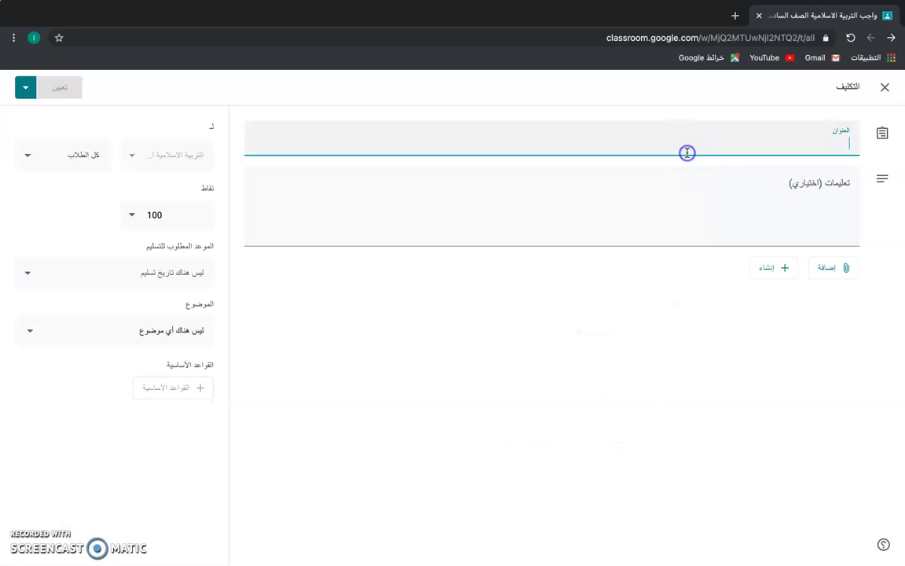
{"action": "type", "text": "اجب عن السؤال التالي"}
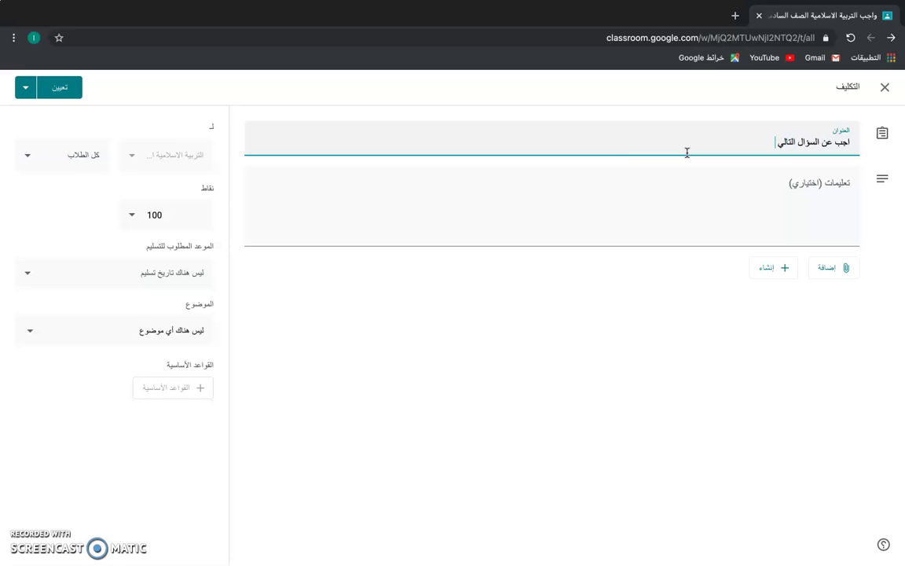
{"action": "left_click", "coordinate": [28, 506]}
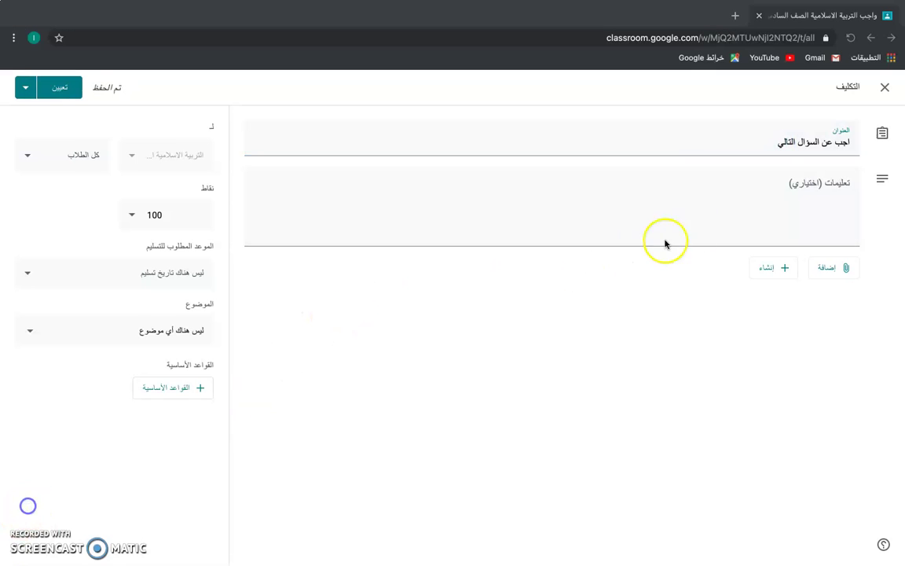
{"action": "left_click", "coordinate": [798, 174]}
{"action": "left_click", "coordinate": [796, 196]}
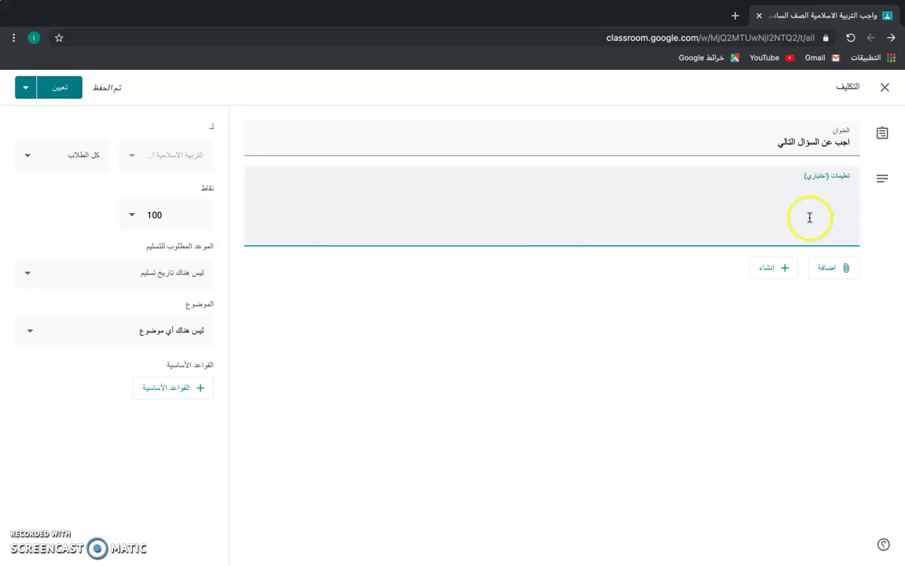
Step: Attach the file "The Audio lingual method" from the computer's desktop to the assignment
{"action": "left_click", "coordinate": [826, 268]}
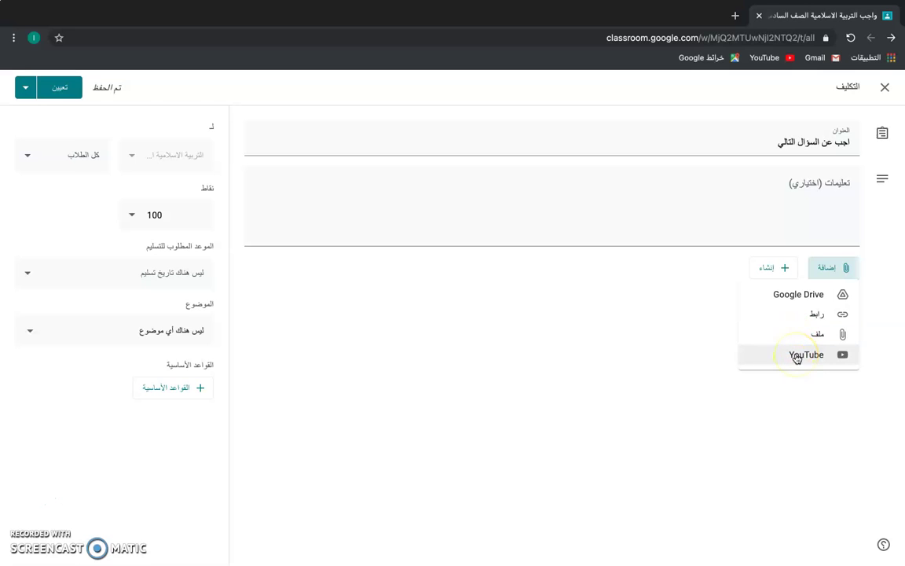
{"action": "left_click", "coordinate": [800, 337]}
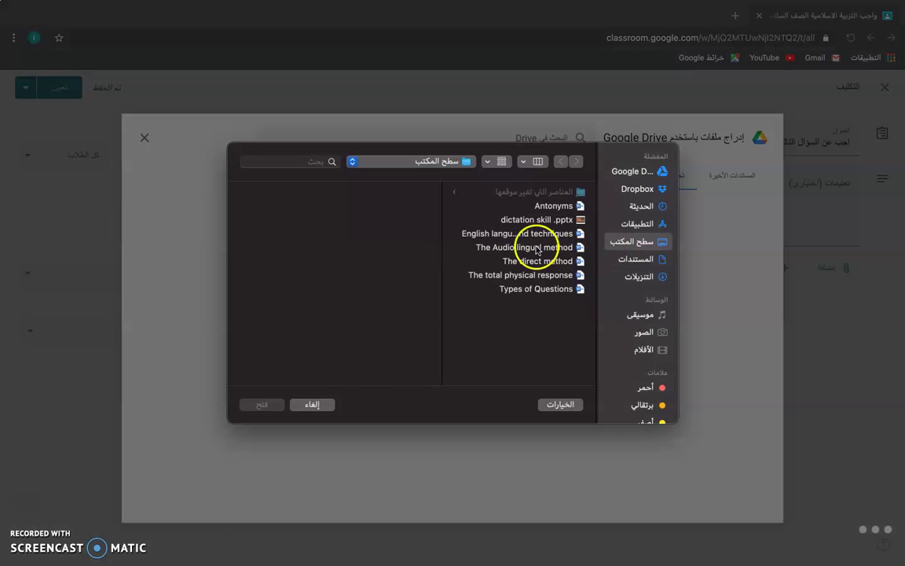
{"action": "left_click", "coordinate": [507, 247]}
{"action": "left_click", "coordinate": [261, 405]}
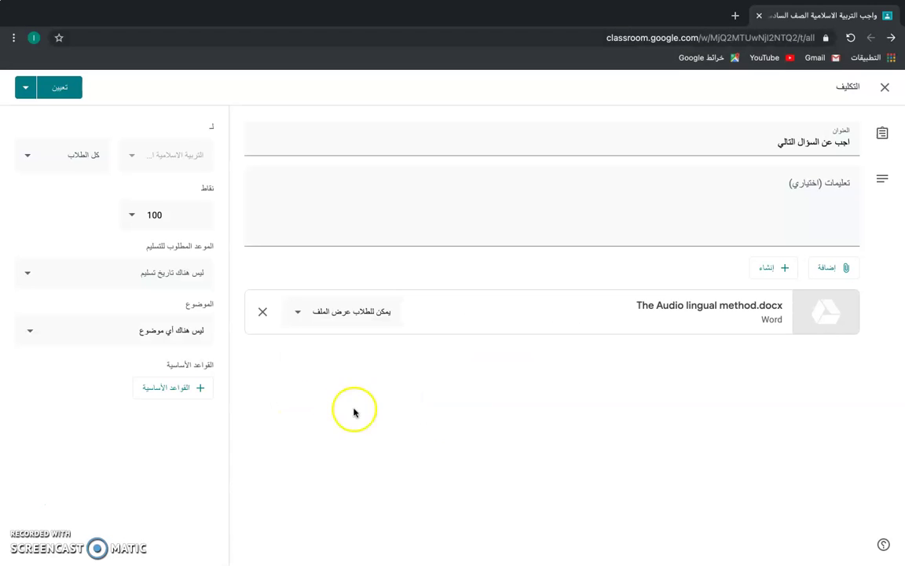
Step: Review the student access options for the attached file and choose "يمكن للطلاب عرض الملف"
{"action": "left_click", "coordinate": [298, 315]}
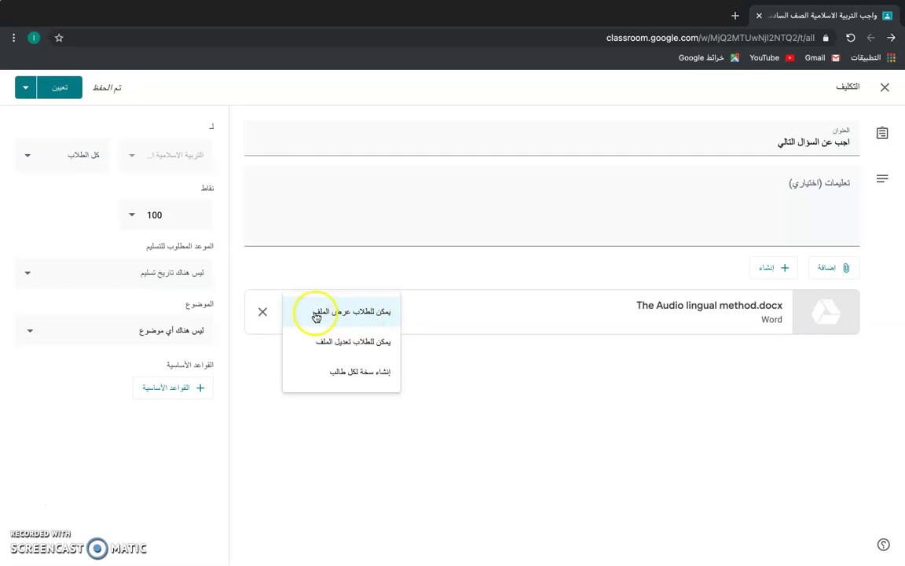
{"action": "left_click_drag", "start_coordinate": [379, 316], "coordinate": [376, 341]}
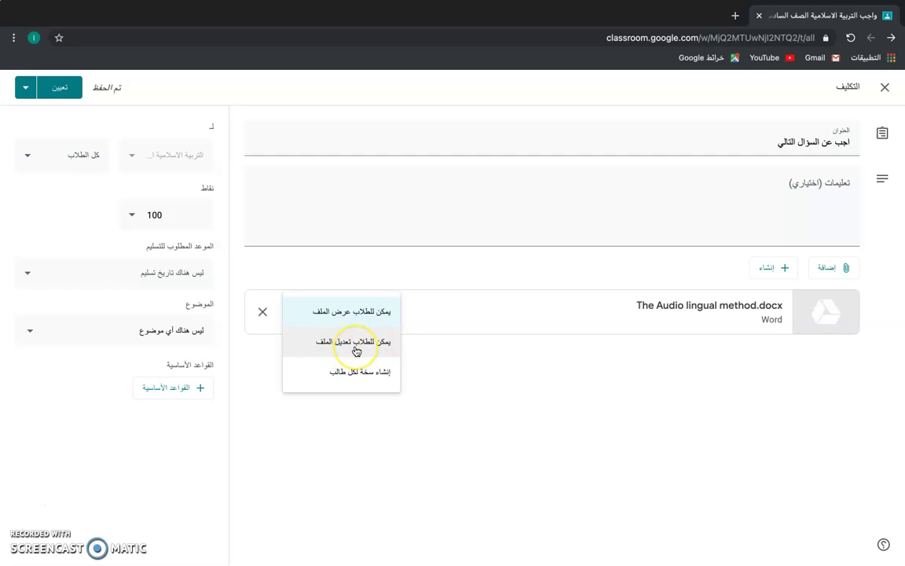
{"action": "left_click_drag", "start_coordinate": [359, 363], "coordinate": [367, 375]}
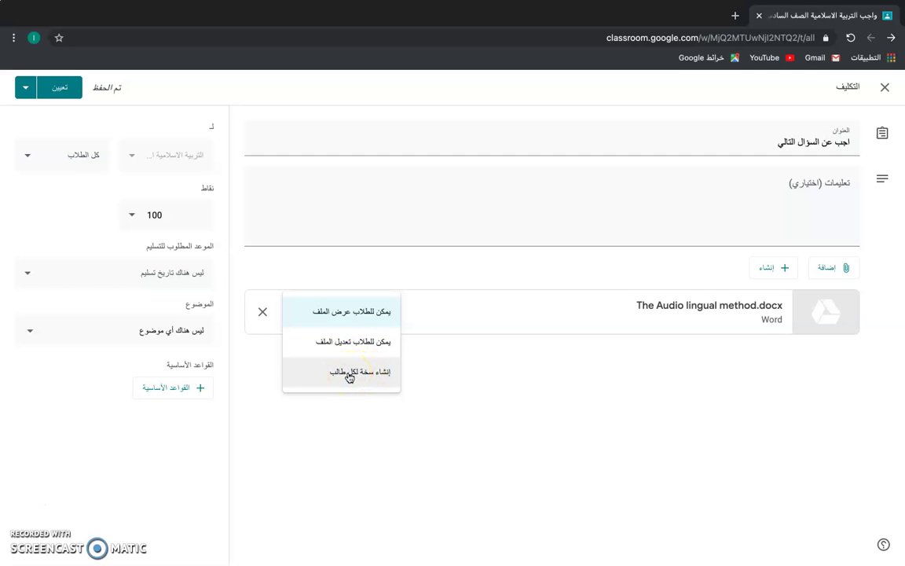
{"action": "left_click_drag", "start_coordinate": [350, 375], "coordinate": [352, 317]}
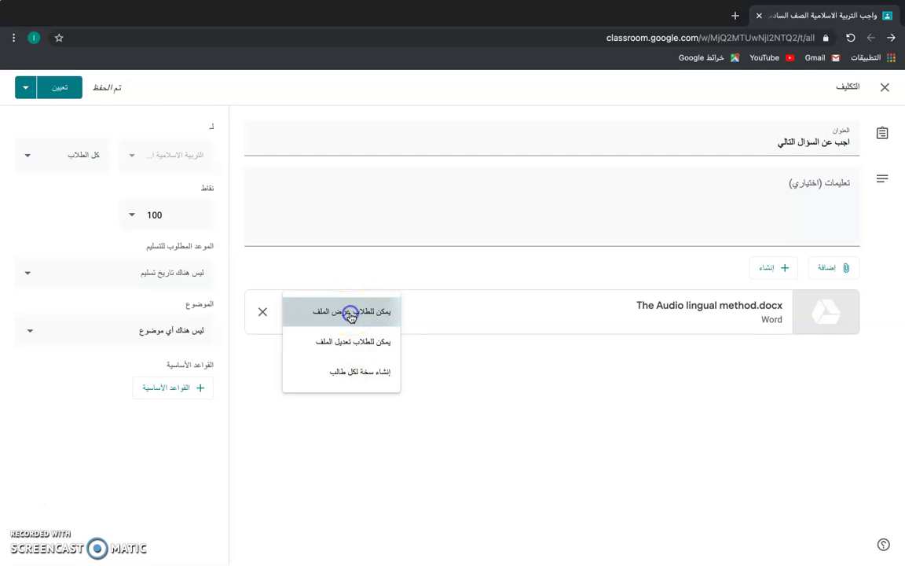
{"action": "left_click", "coordinate": [350, 313]}
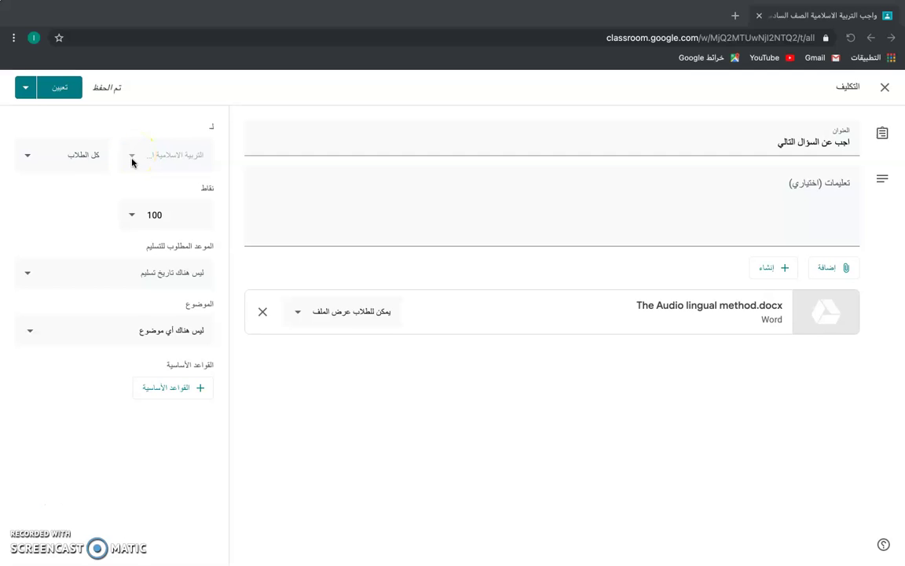
Step: Check the assignment's recipients, keeping all students selected, and set its points to 10
{"action": "left_click", "coordinate": [65, 155]}
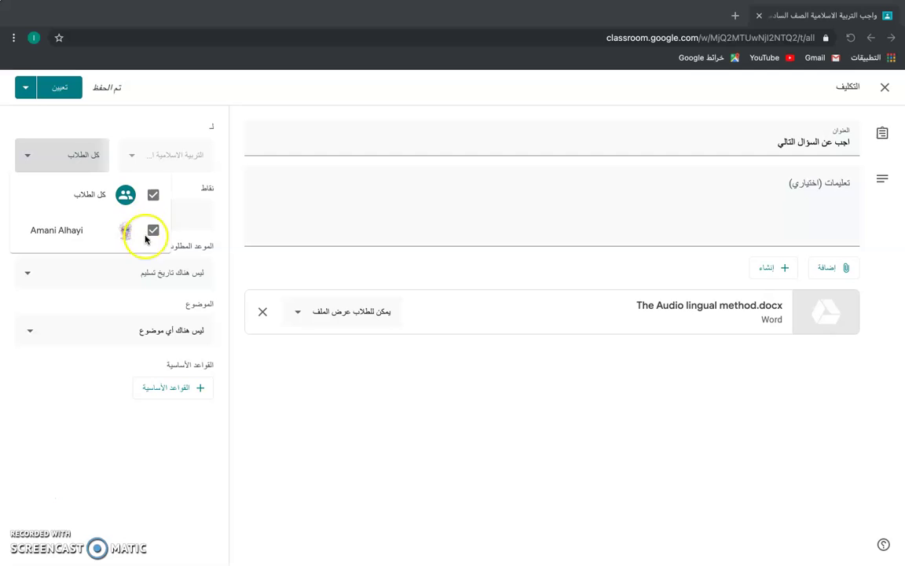
{"action": "left_click", "coordinate": [76, 154]}
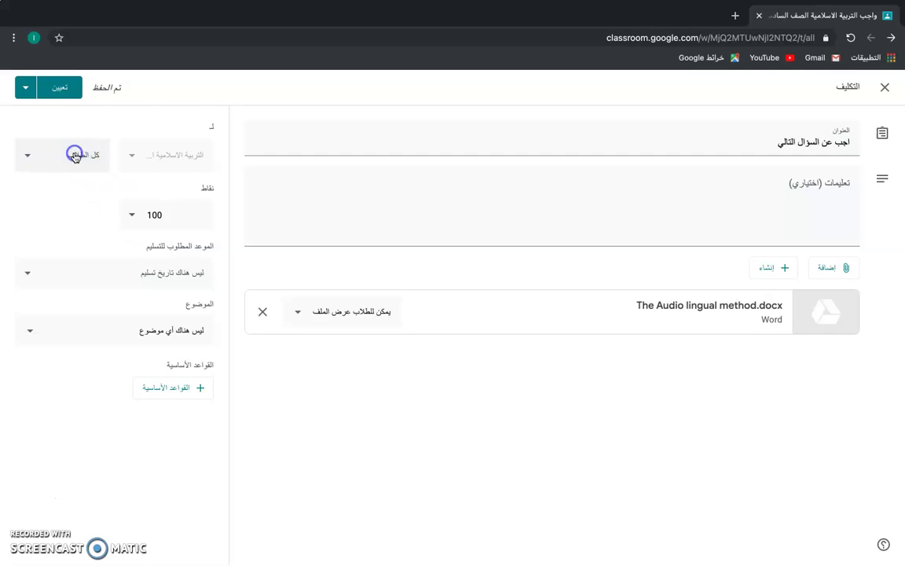
{"action": "left_click", "coordinate": [172, 216]}
Step: Set the assignment's due date to 2021/01/29 and file it under the topic "الواجبات"
{"action": "left_click", "coordinate": [155, 267]}
{"action": "left_click", "coordinate": [125, 313]}
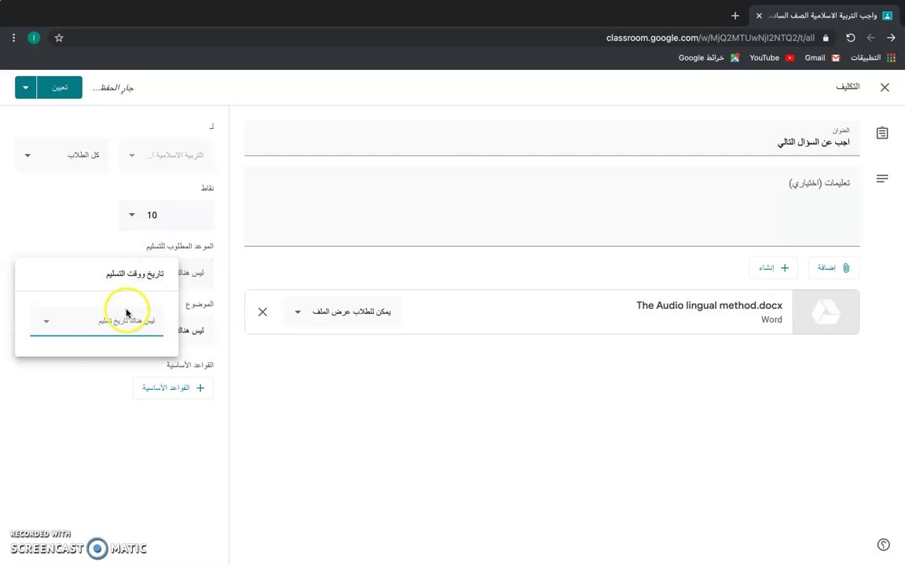
{"action": "left_click", "coordinate": [34, 457]}
{"action": "left_click", "coordinate": [116, 365]}
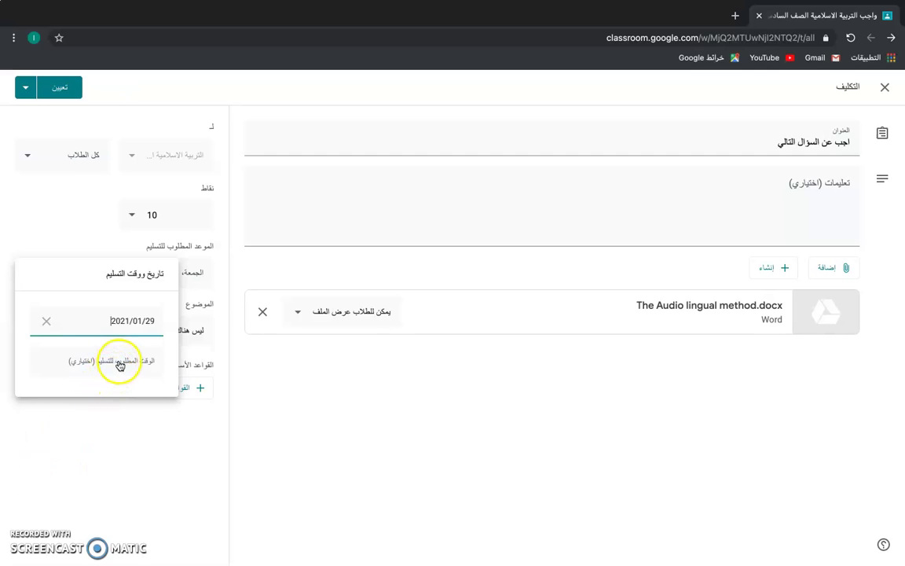
{"action": "left_click", "coordinate": [81, 461]}
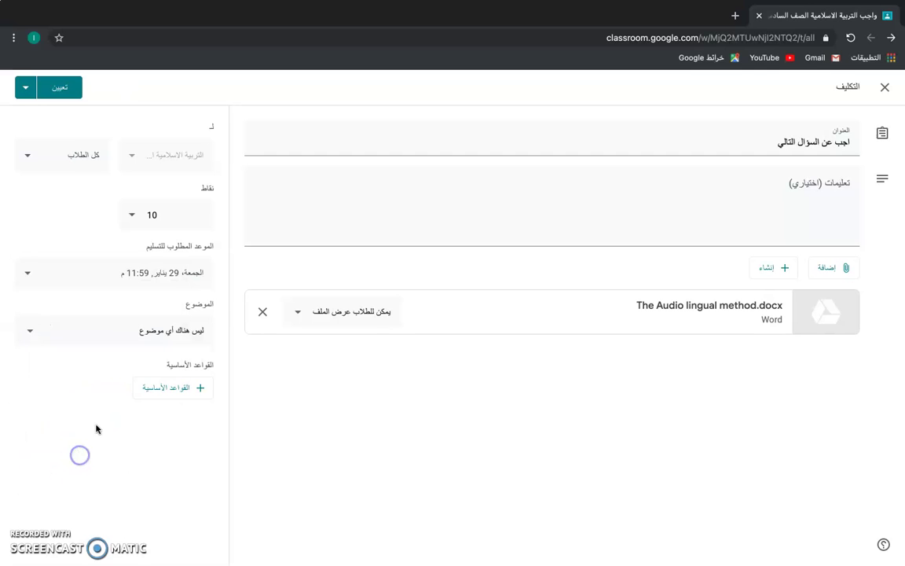
{"action": "left_click", "coordinate": [151, 348]}
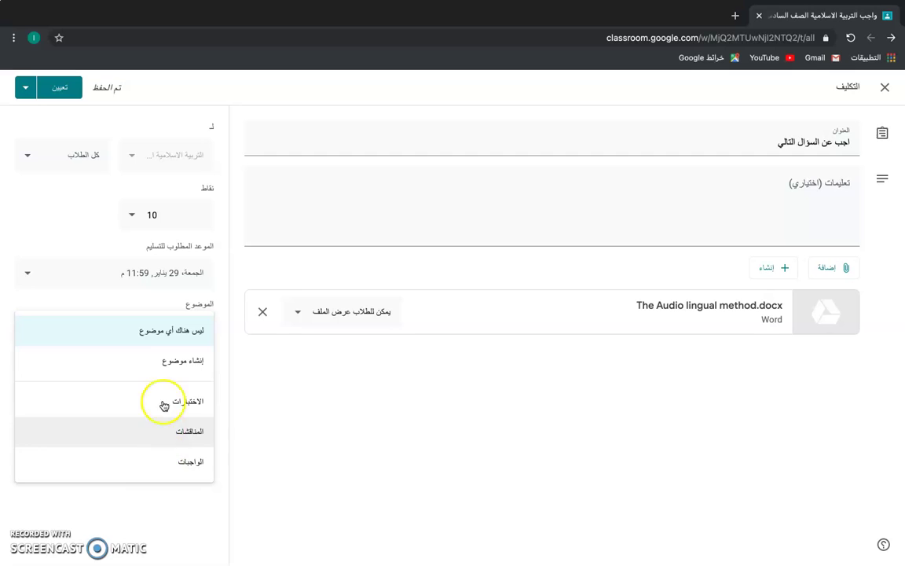
{"action": "left_click", "coordinate": [169, 461]}
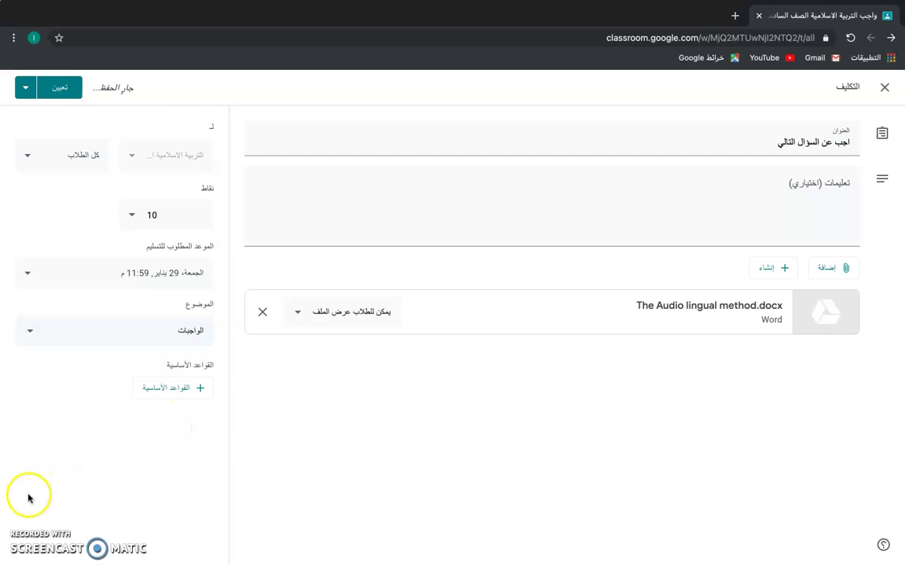
Step: Create a new rubric for the assignment with the criterion title "الرجاء الاجابة علئ الاسئلة"
{"action": "left_click", "coordinate": [182, 389]}
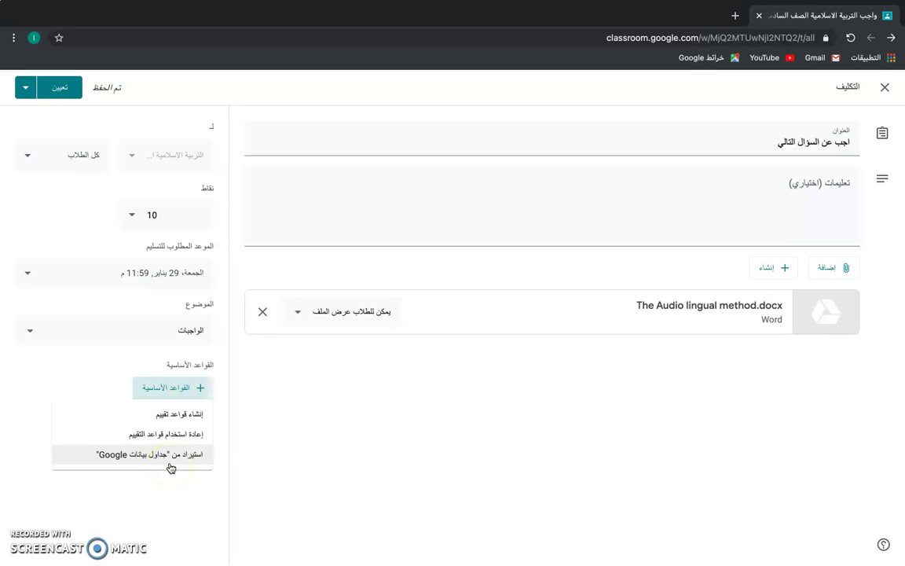
{"action": "left_click", "coordinate": [181, 415]}
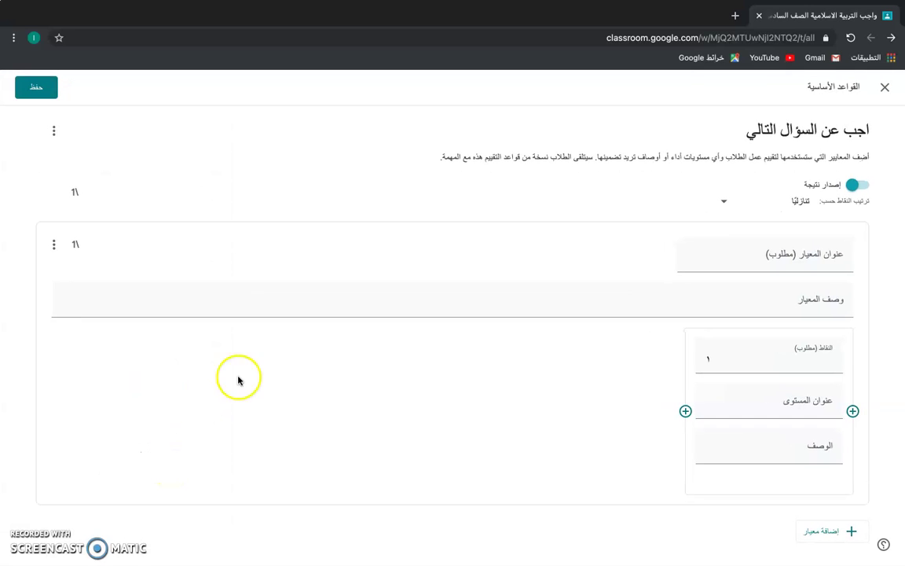
{"action": "left_click", "coordinate": [758, 261]}
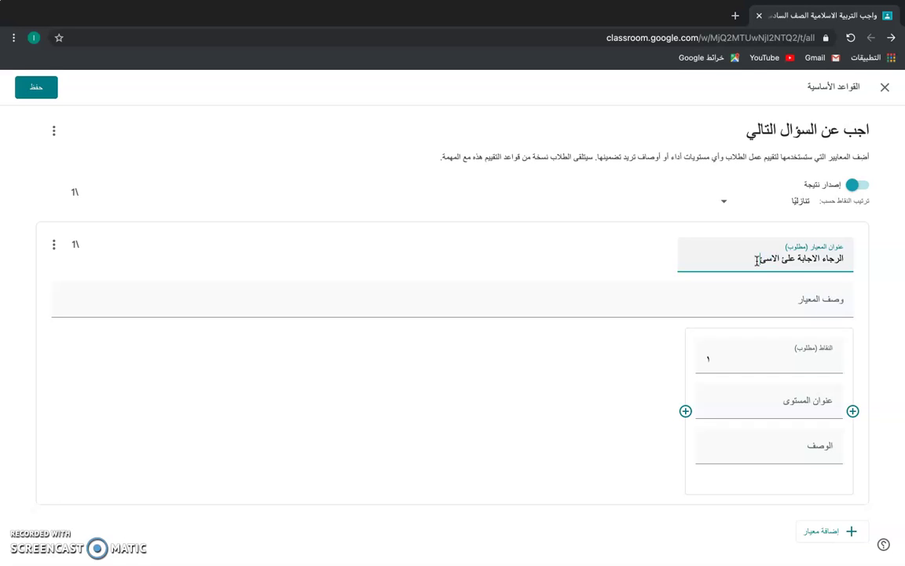
Step: Fill in the criterion's first level with 5 points, the title "جيد جدا" and the description "ركز اكثر"
{"action": "left_click", "coordinate": [784, 380]}
{"action": "left_click", "coordinate": [771, 368]}
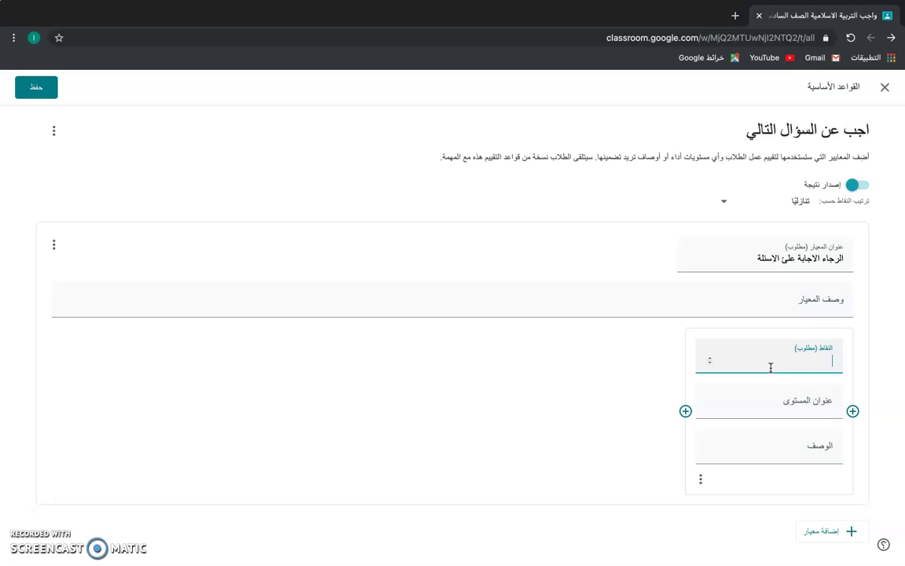
{"action": "left_click", "coordinate": [761, 409]}
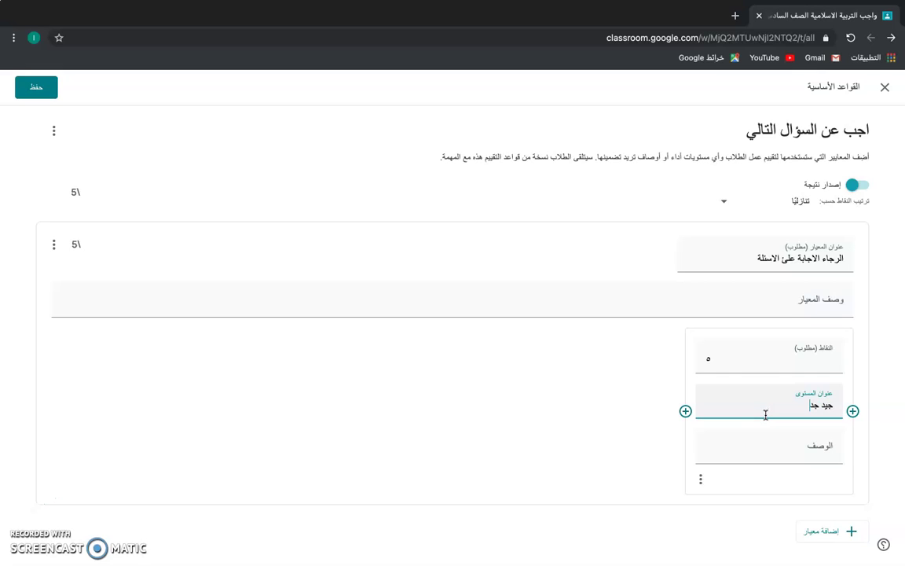
{"action": "left_click", "coordinate": [772, 445]}
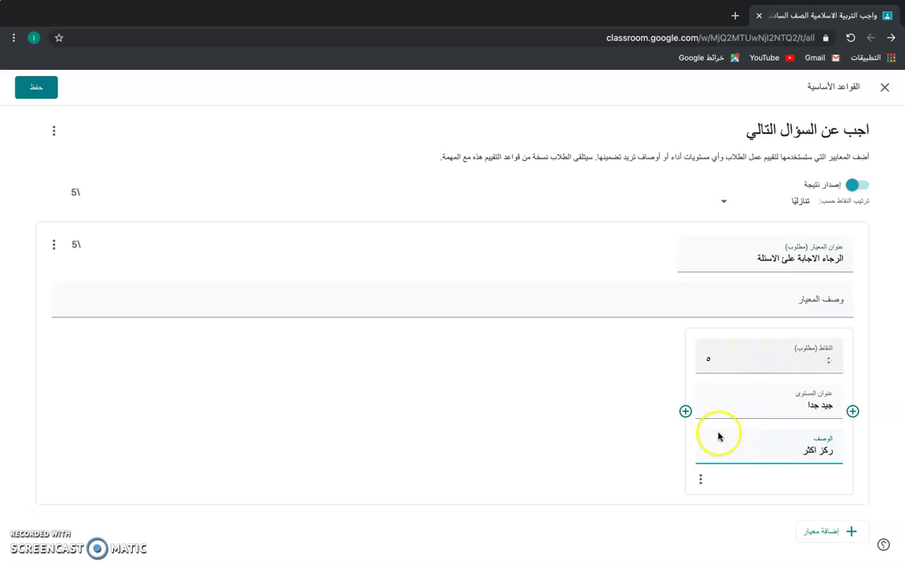
Step: Add a second level to the criterion with 10 points, the title "ممتاز" and the description "احسنت"
{"action": "left_click", "coordinate": [685, 412]}
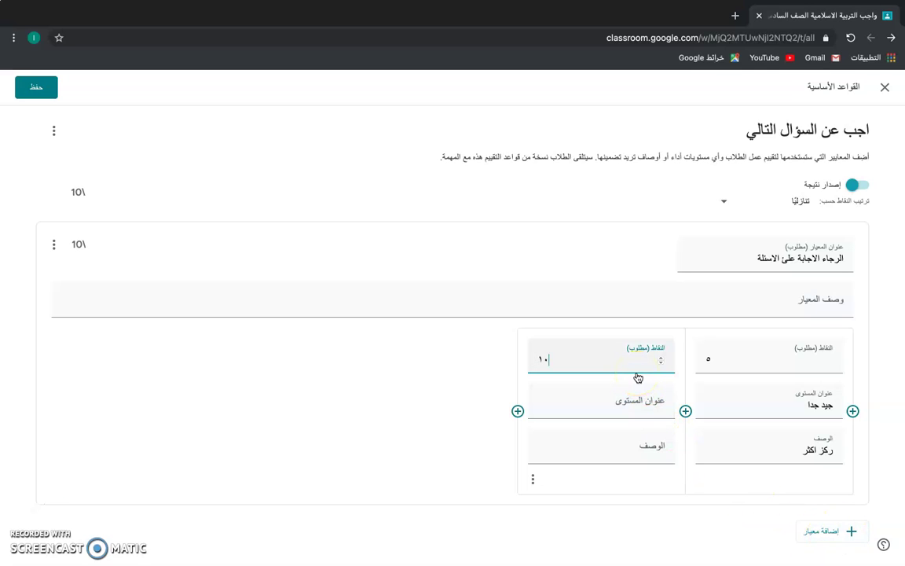
{"action": "left_click", "coordinate": [607, 399]}
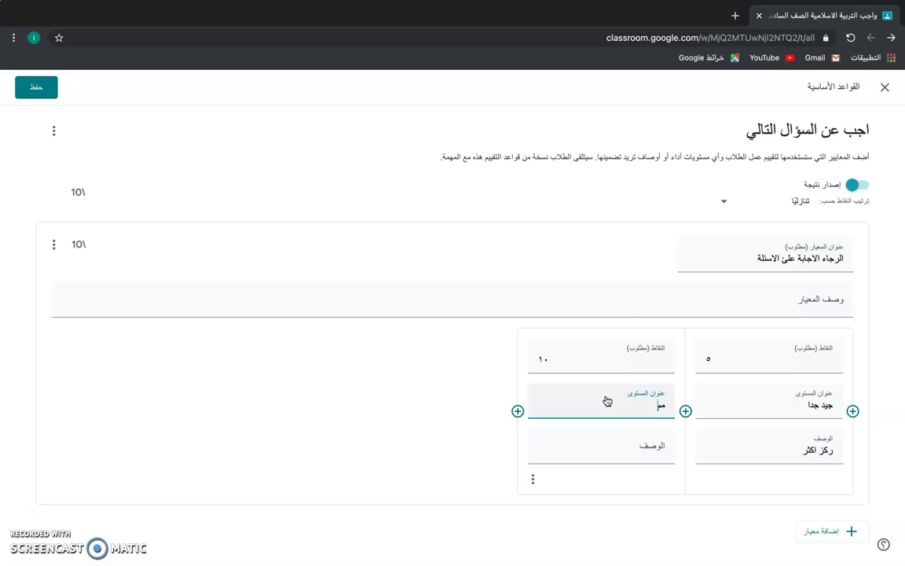
{"action": "left_click", "coordinate": [600, 442]}
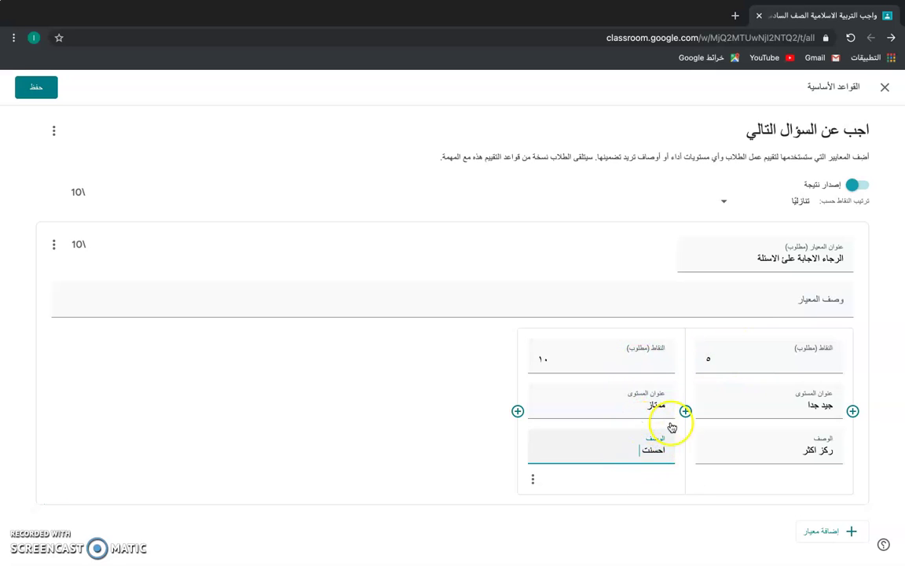
Step: Switch the rubric's scoring off and back on
{"action": "left_click", "coordinate": [852, 188]}
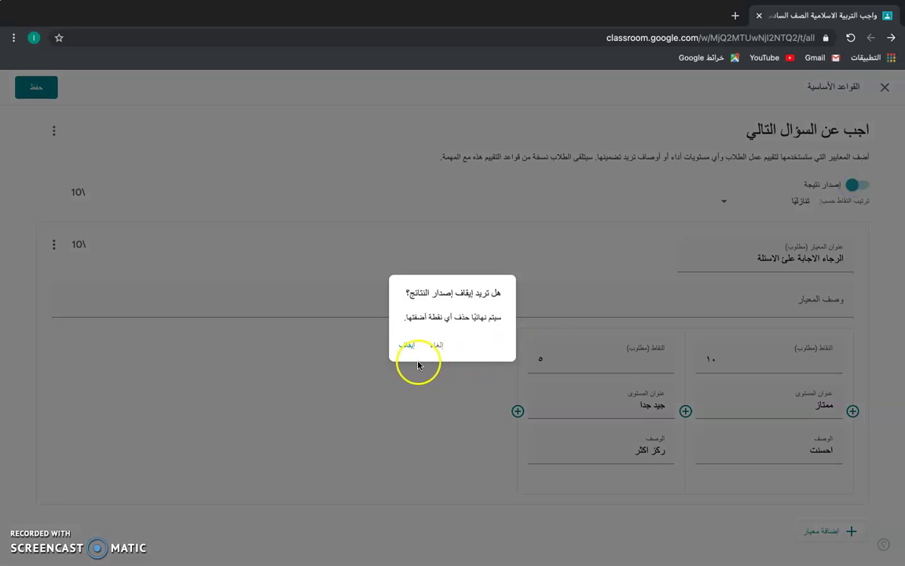
{"action": "left_click", "coordinate": [407, 347]}
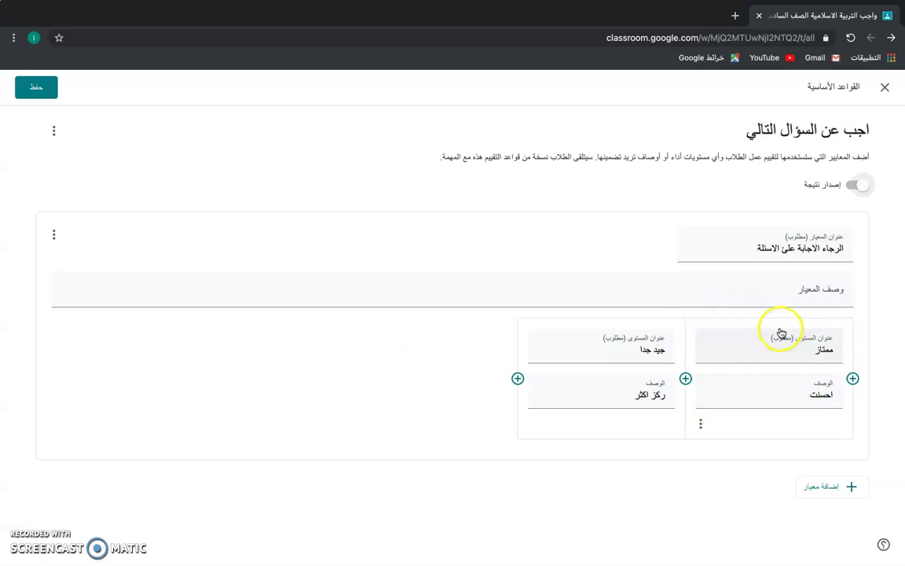
{"action": "left_click", "coordinate": [859, 184]}
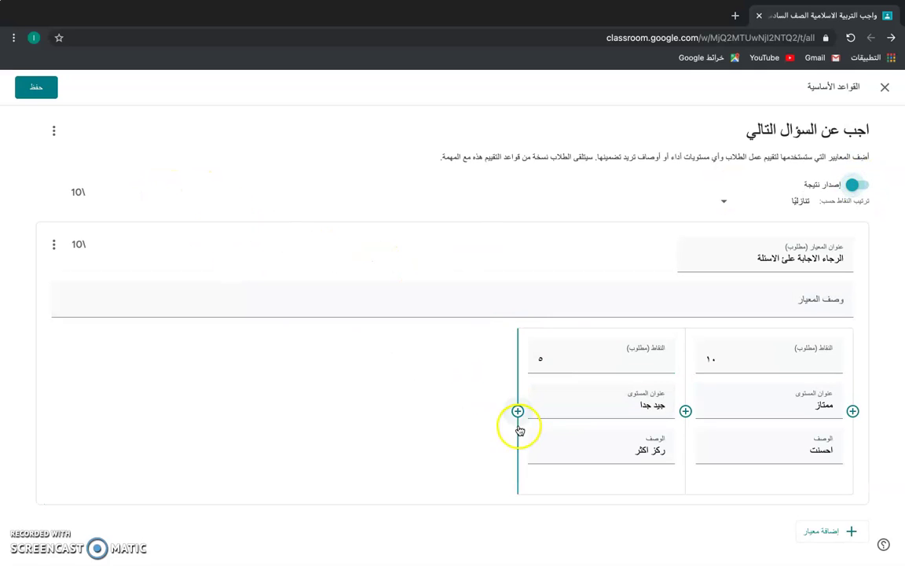
Step: Save the rubric and change the assignment title to "اجب عن السؤال التالي من خلال مشاهدة الفيديو"
{"action": "left_click", "coordinate": [658, 461]}
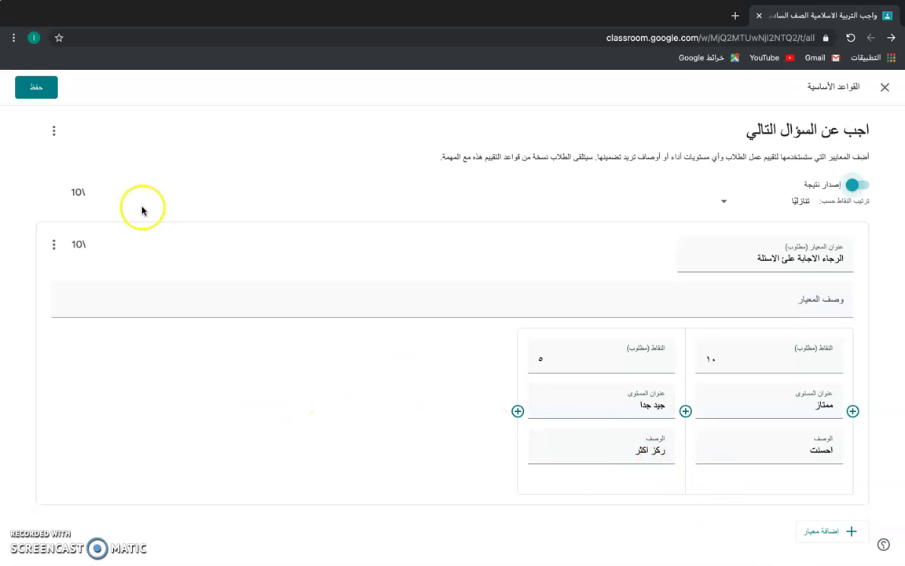
{"action": "left_click", "coordinate": [36, 92]}
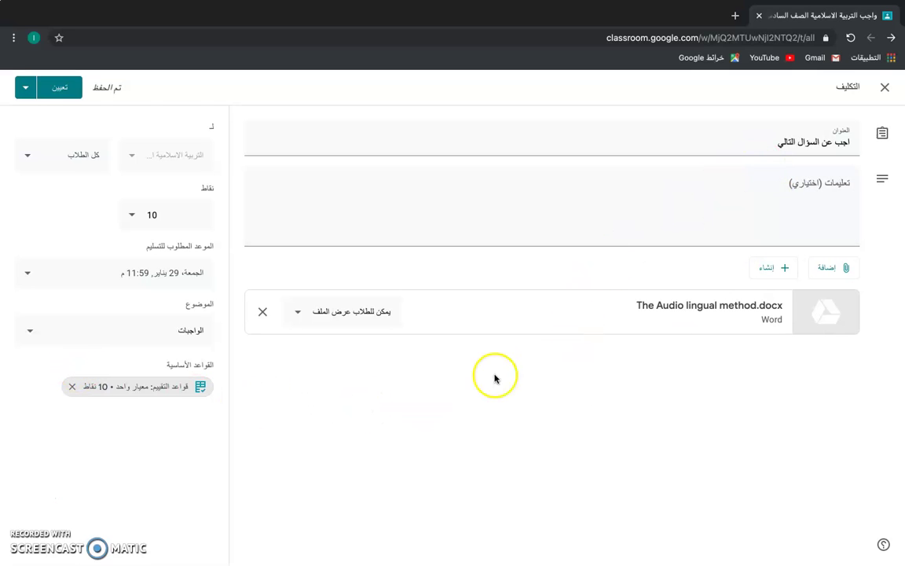
{"action": "left_click", "coordinate": [755, 145]}
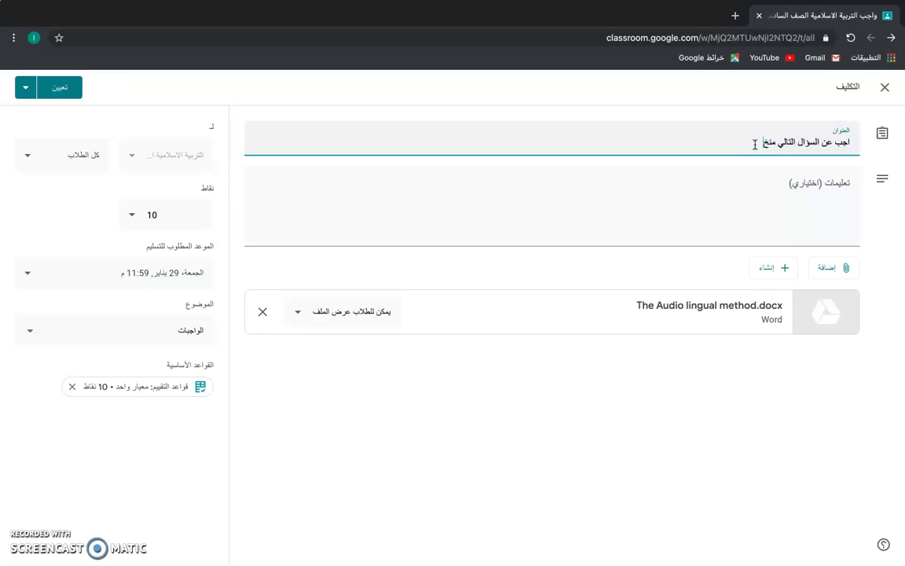
{"action": "key", "text": "Return"}
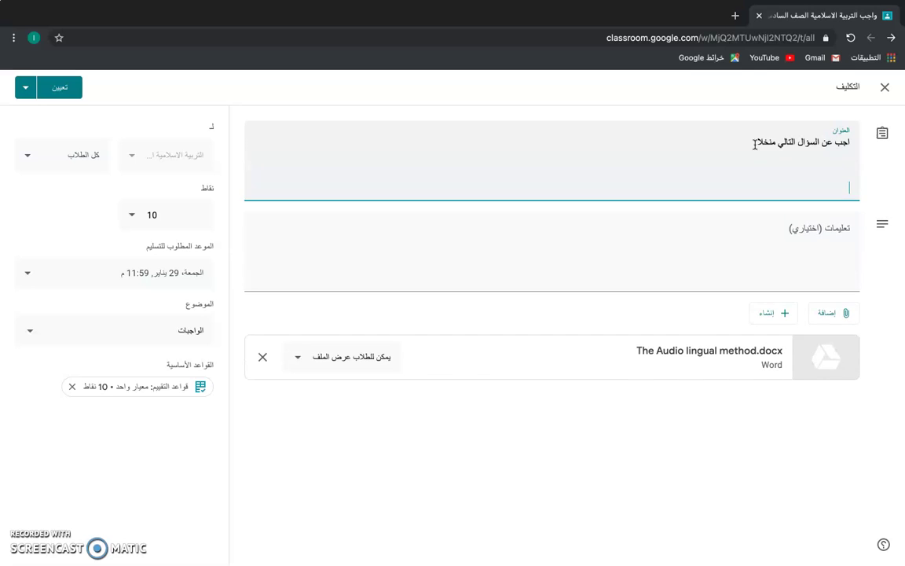
{"action": "key", "text": "BackSpace"}
{"action": "left_click", "coordinate": [722, 140]}
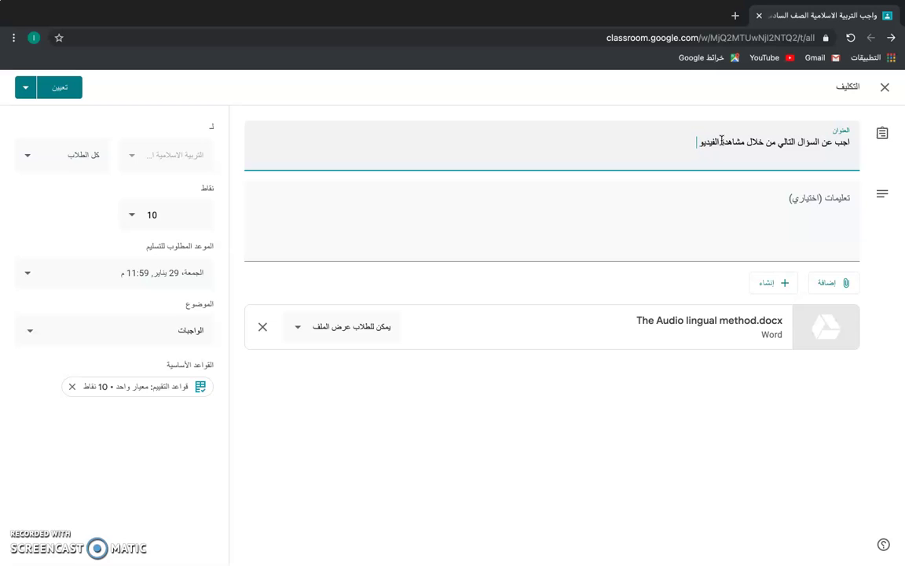
Step: Search YouTube for "اركان الصلاة", attach the video "أركان الصلاة" to the assignment, and remove the attachment The Audio lingual method.docx
{"action": "left_click", "coordinate": [841, 283]}
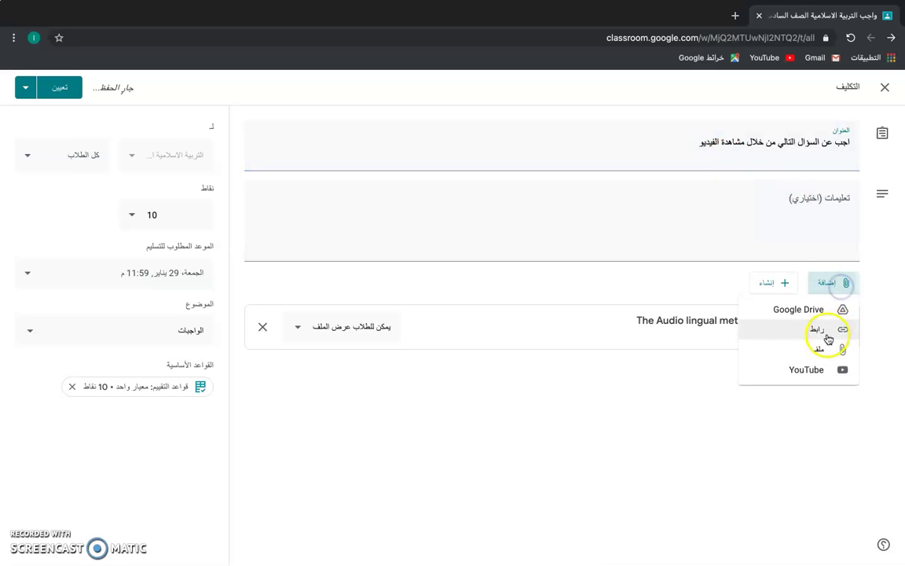
{"action": "left_click", "coordinate": [807, 370]}
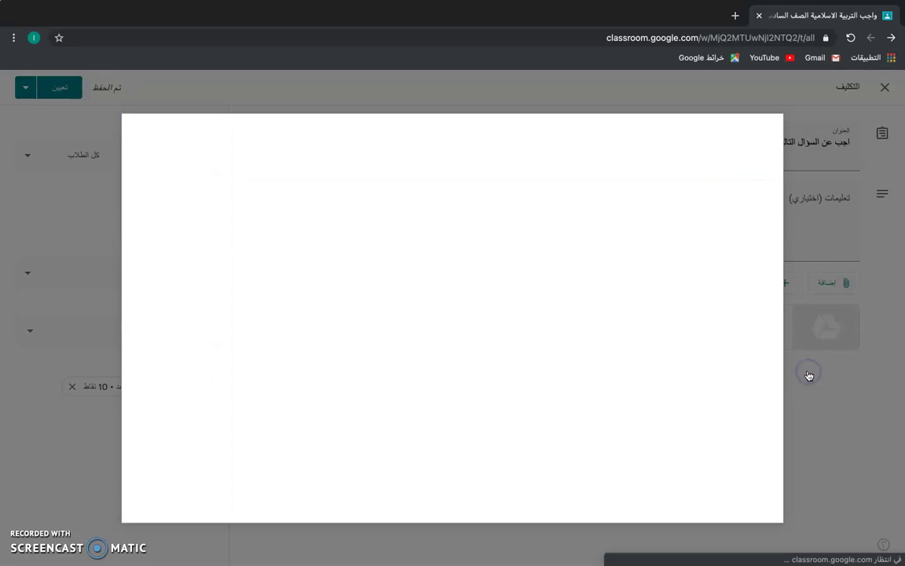
{"action": "left_click", "coordinate": [646, 204]}
{"action": "type", "text": "اركان الصلاة"}
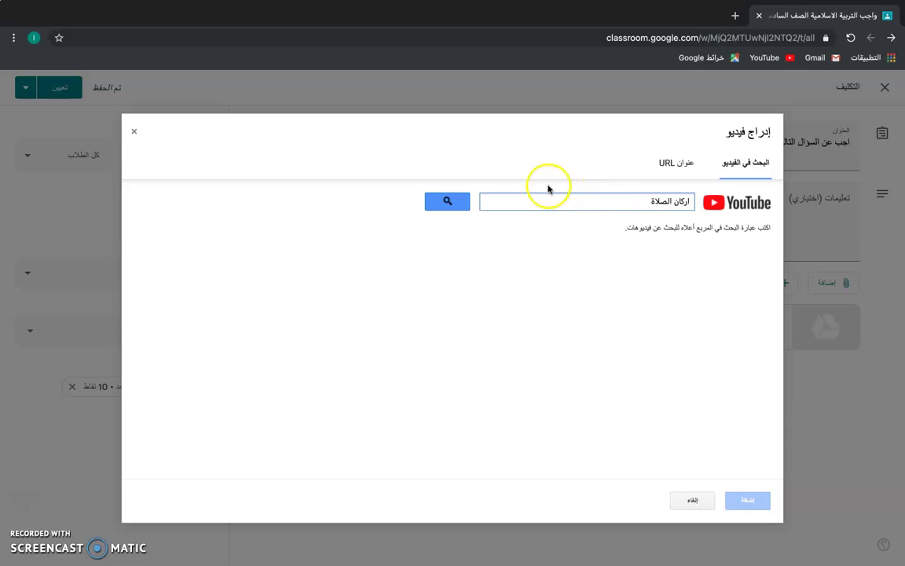
{"action": "left_click", "coordinate": [447, 201]}
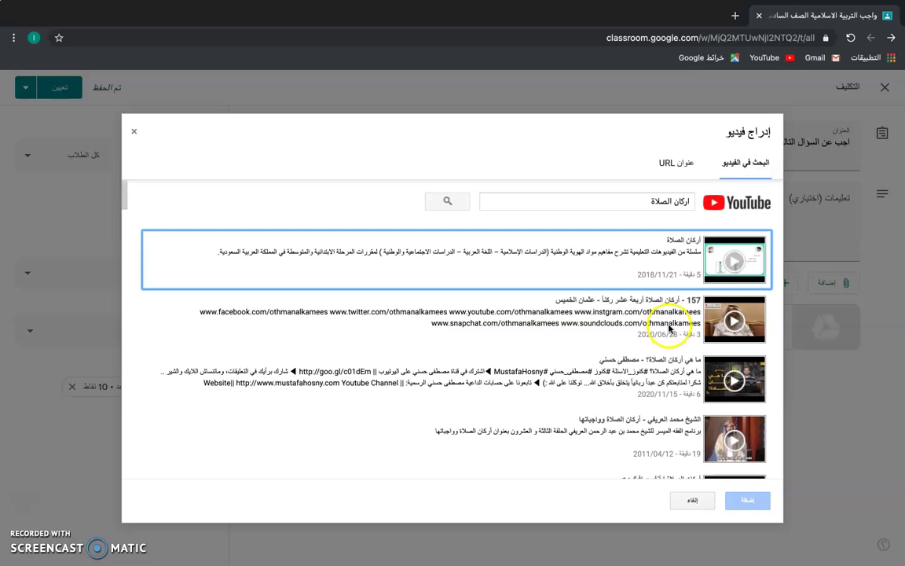
{"action": "left_click", "coordinate": [646, 280]}
{"action": "left_click", "coordinate": [745, 500]}
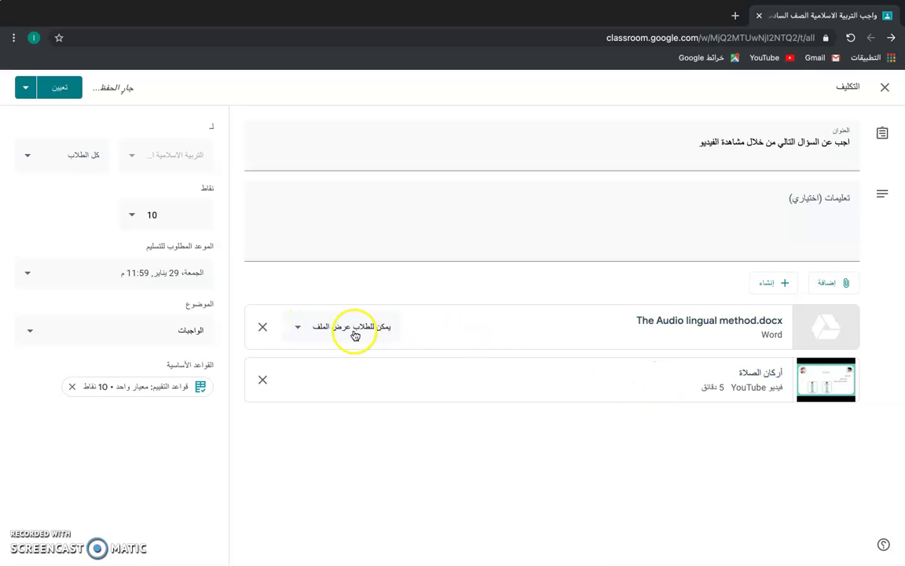
{"action": "left_click", "coordinate": [262, 326]}
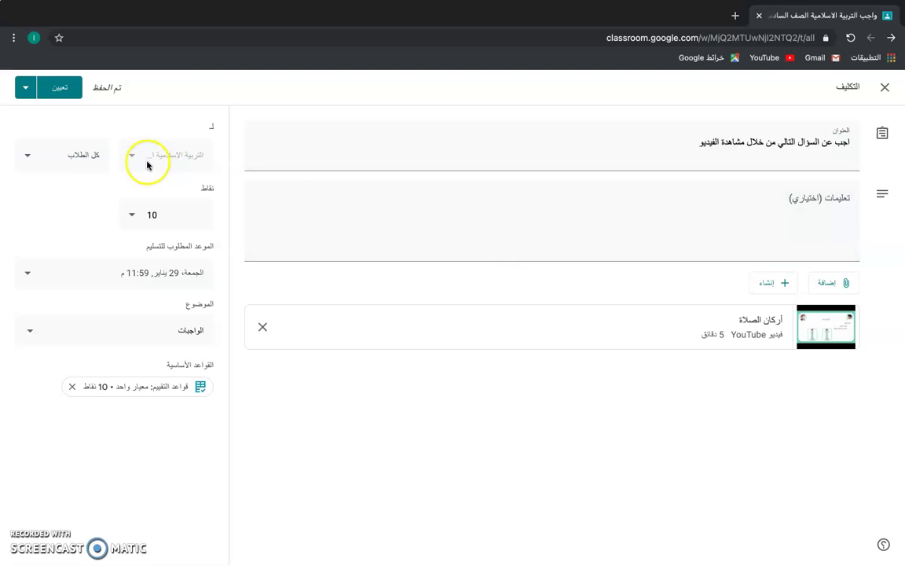
{"action": "left_click", "coordinate": [24, 92]}
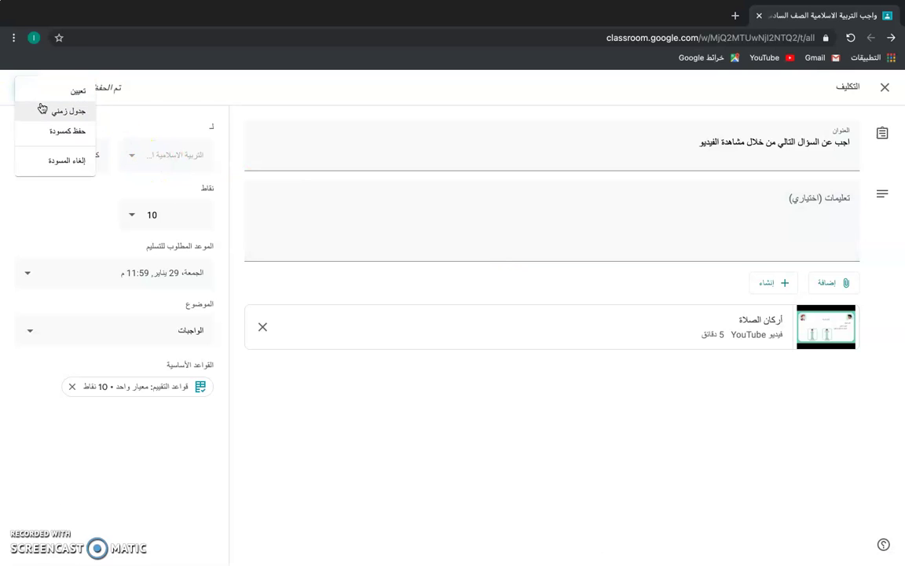
{"action": "left_click", "coordinate": [47, 114]}
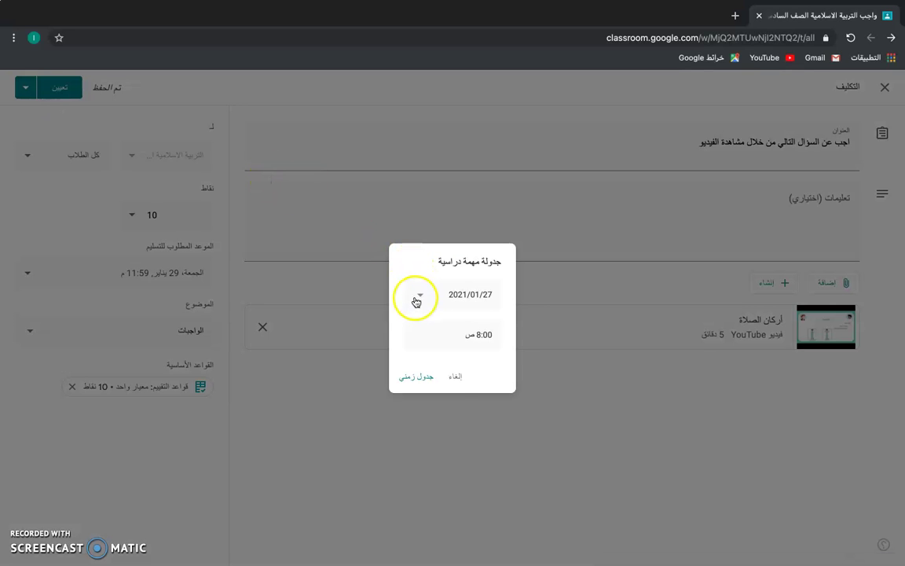
{"action": "left_click", "coordinate": [449, 376]}
{"action": "left_click", "coordinate": [26, 88]}
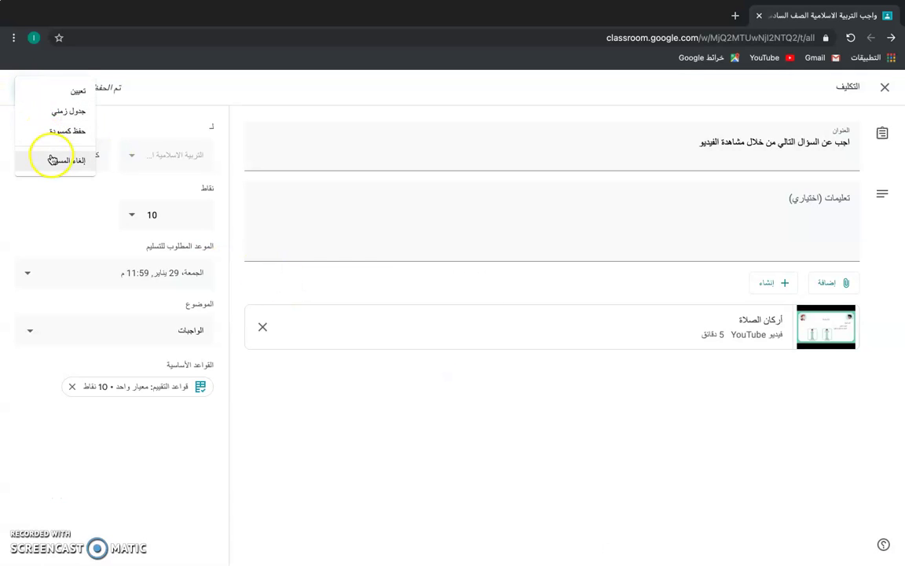
{"action": "left_click", "coordinate": [200, 114]}
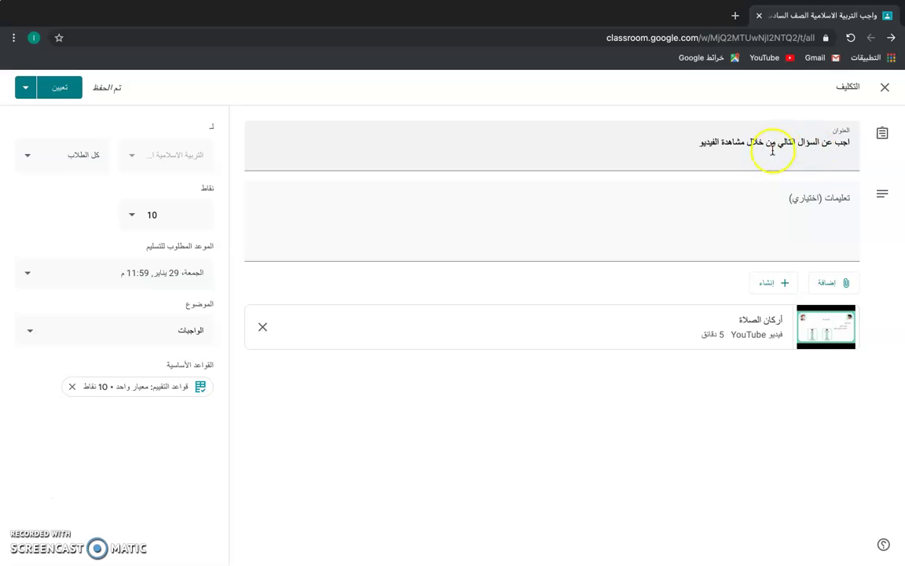
Step: Add a second line "اذكر اركان الصلاة" to the assignment title and assign it to the class
{"action": "left_click", "coordinate": [695, 145]}
{"action": "key", "text": "Return"}
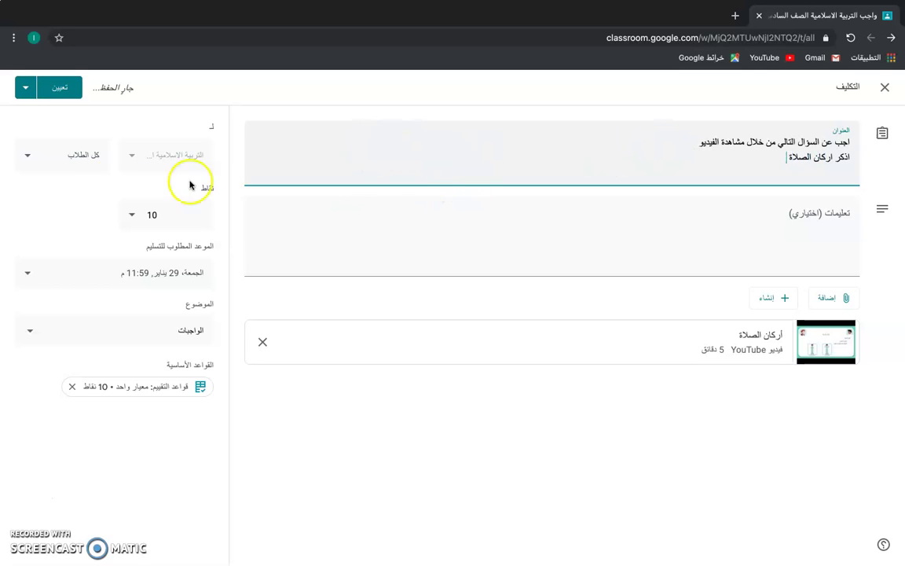
{"action": "left_click", "coordinate": [65, 90]}
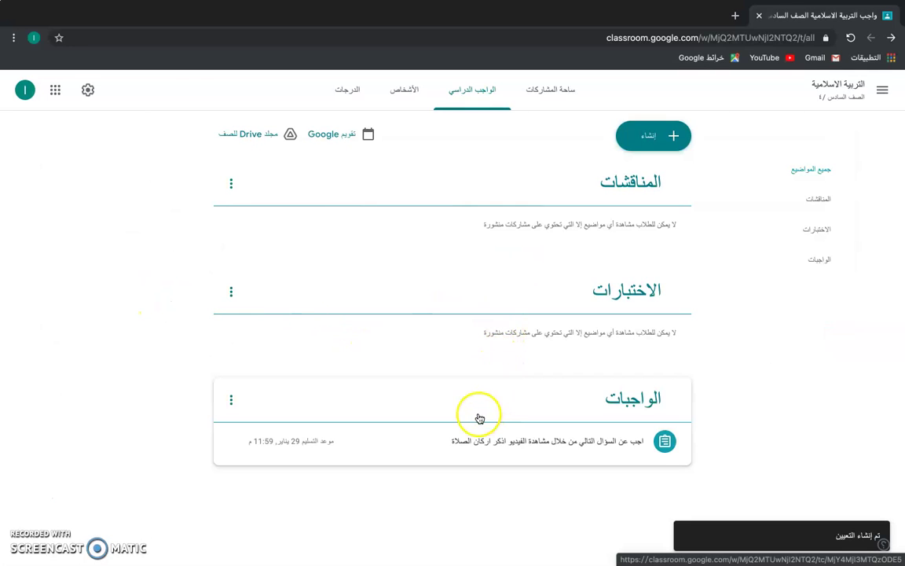
Step: Examine the posted assignment's options, submission status, rubric and attachment, and the options of the topic "الواجبات"
{"action": "left_click", "coordinate": [232, 442]}
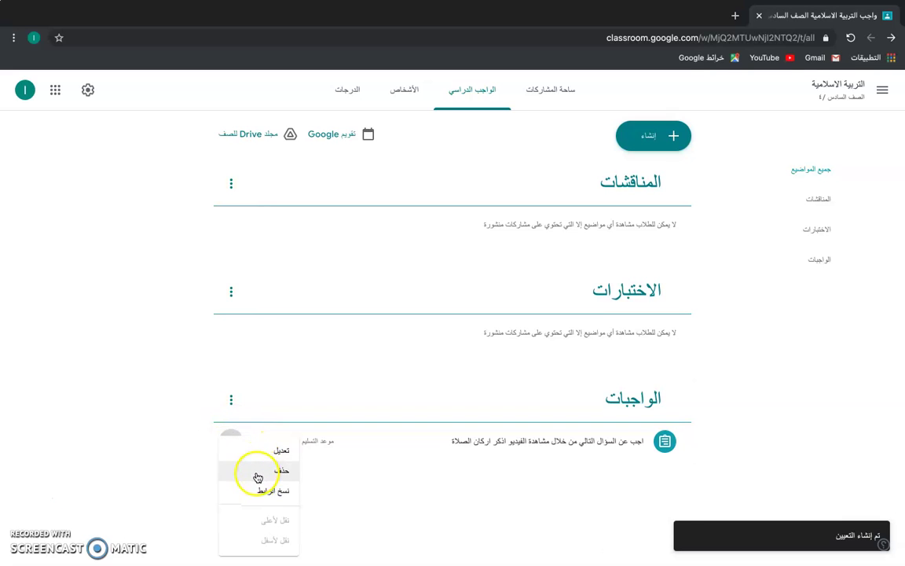
{"action": "left_click", "coordinate": [146, 457]}
{"action": "left_click", "coordinate": [332, 447]}
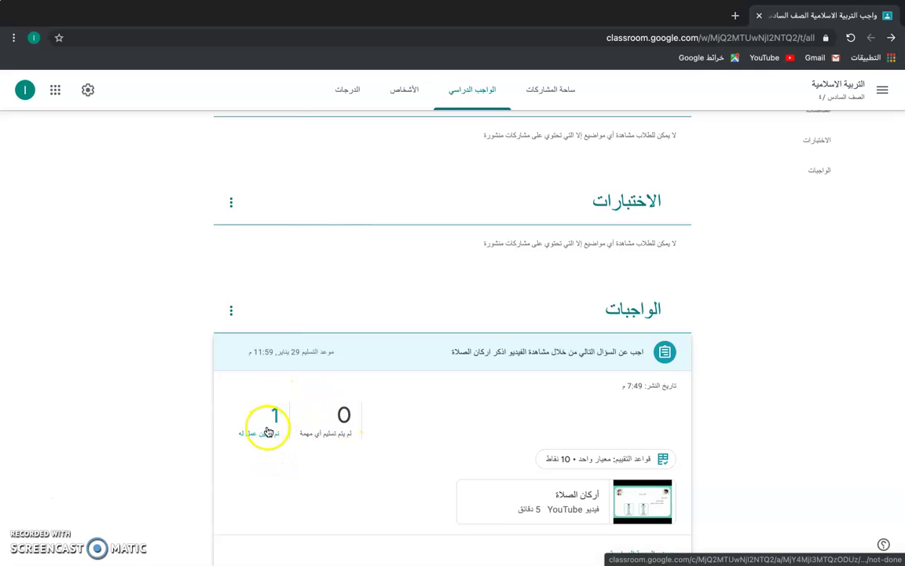
{"action": "scroll", "coordinate": [267, 431], "scroll_direction": "down", "scroll_amount": 1}
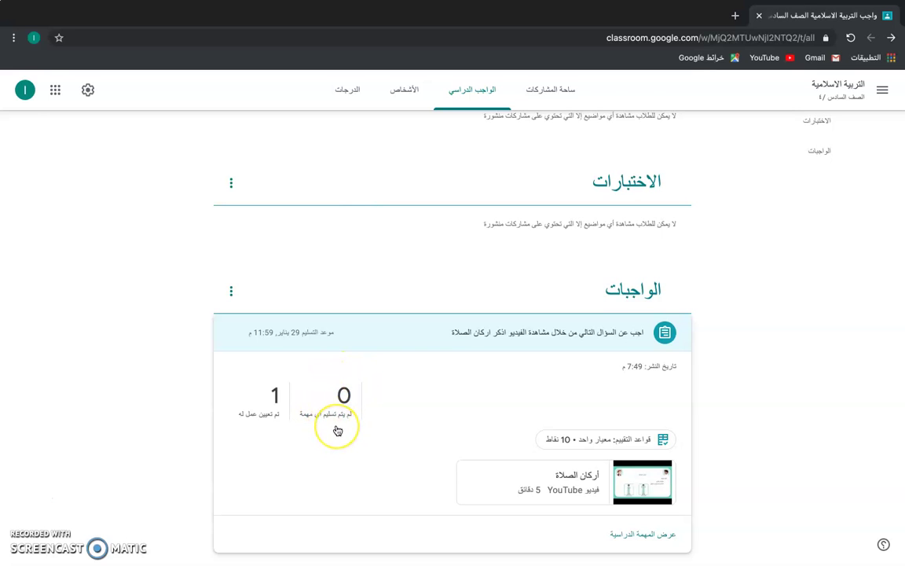
{"action": "scroll", "coordinate": [337, 430], "scroll_direction": "up", "scroll_amount": 1}
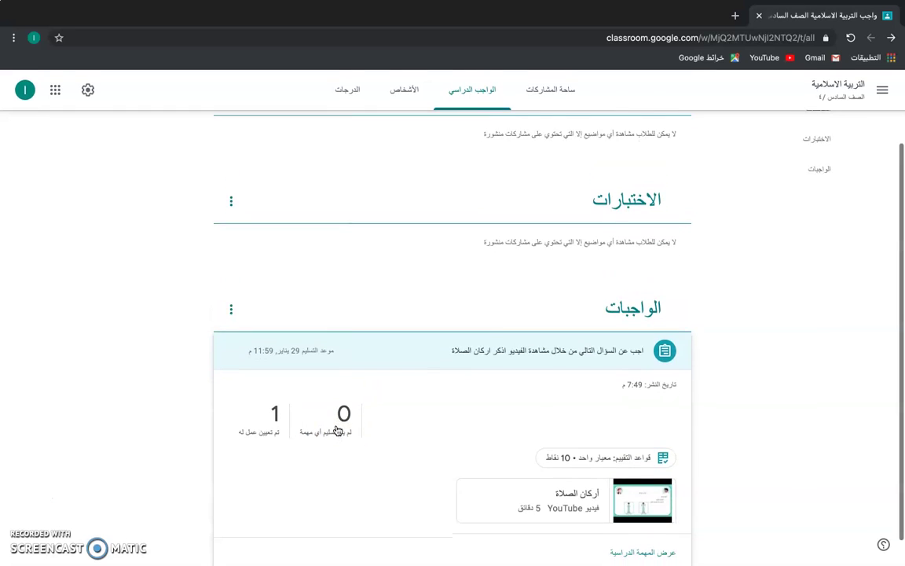
{"action": "scroll", "coordinate": [337, 430], "scroll_direction": "down", "scroll_amount": 1}
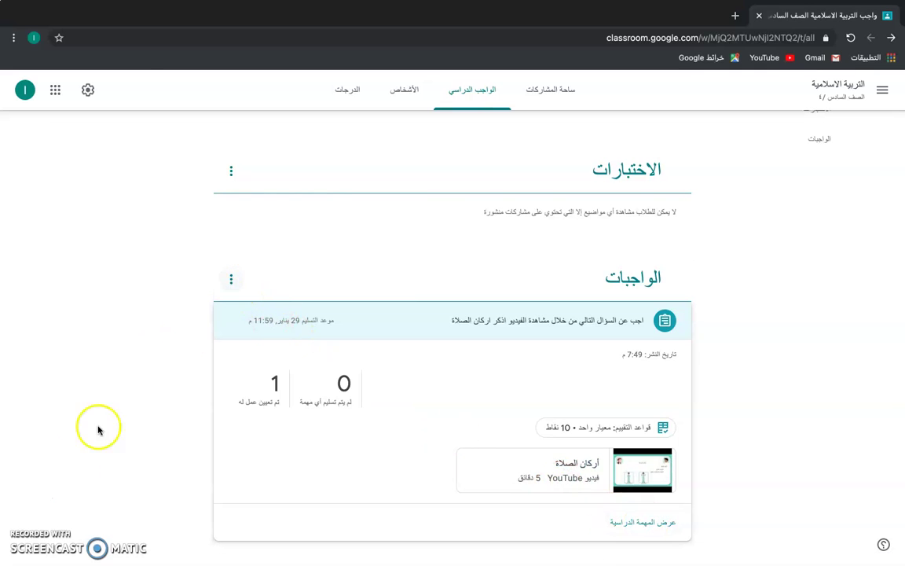
{"action": "left_click", "coordinate": [231, 279]}
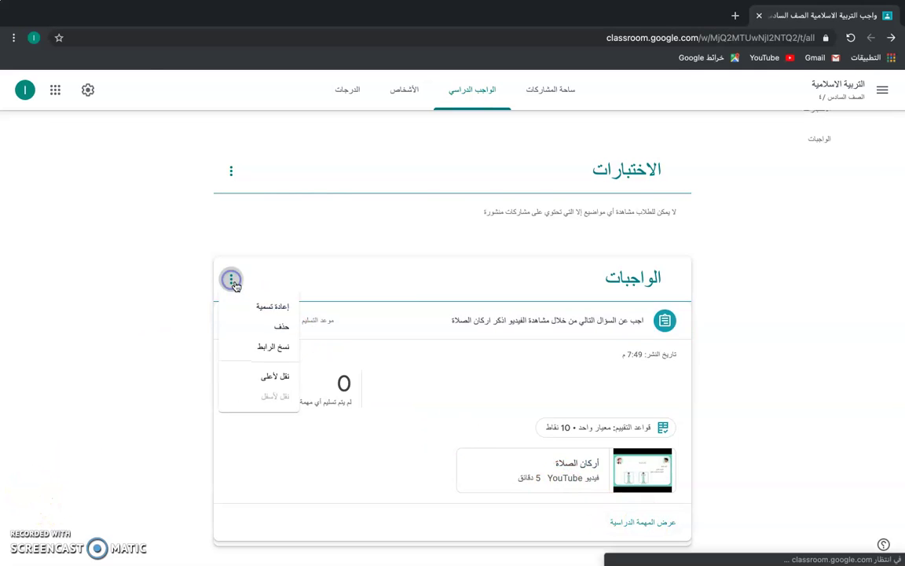
Step: Create a quiz assignment with the title "اجب عن السؤال التالي"
{"action": "scroll", "coordinate": [418, 266], "scroll_direction": "up", "scroll_amount": 3}
{"action": "left_click", "coordinate": [638, 136]}
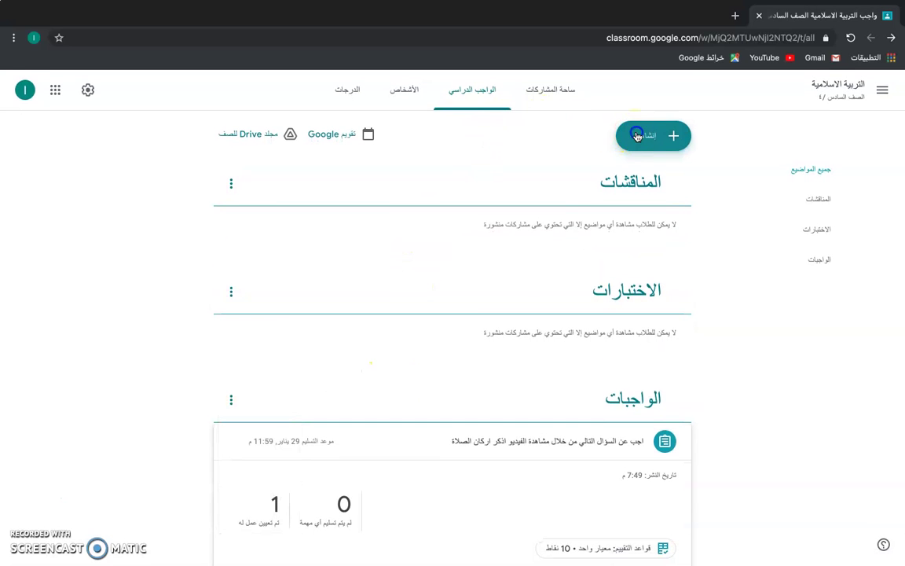
{"action": "left_click", "coordinate": [634, 203]}
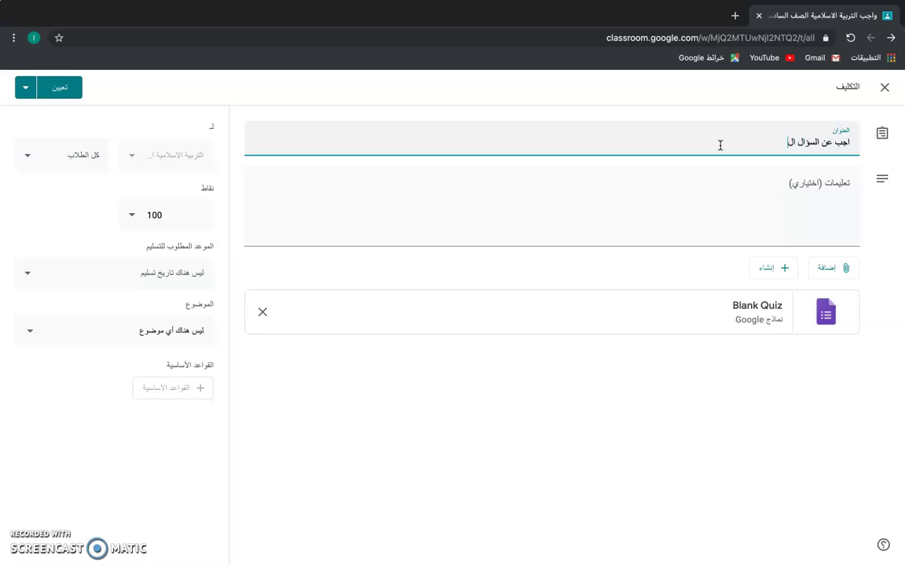
{"action": "left_click", "coordinate": [745, 178]}
{"action": "left_click", "coordinate": [837, 268]}
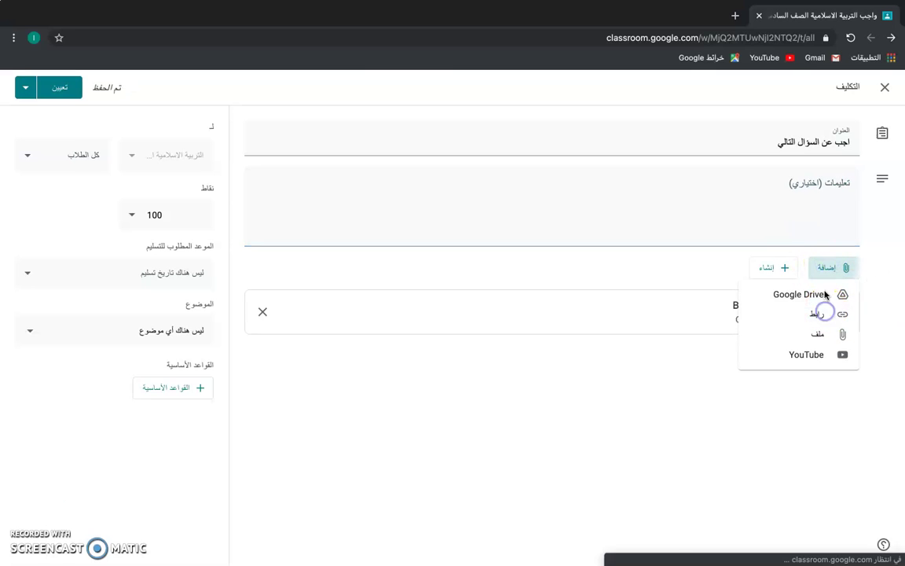
{"action": "left_click", "coordinate": [823, 313]}
{"action": "left_click", "coordinate": [787, 8]}
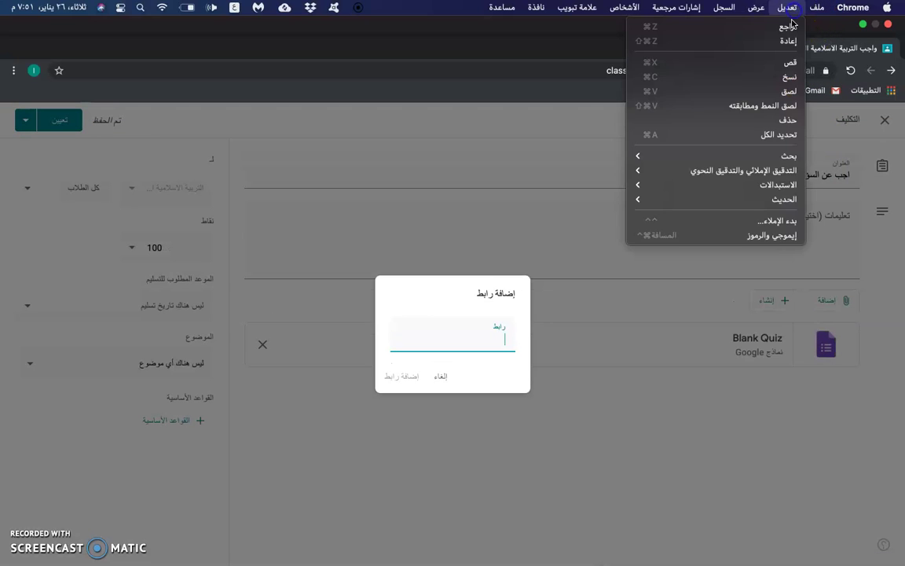
{"action": "left_click", "coordinate": [786, 92]}
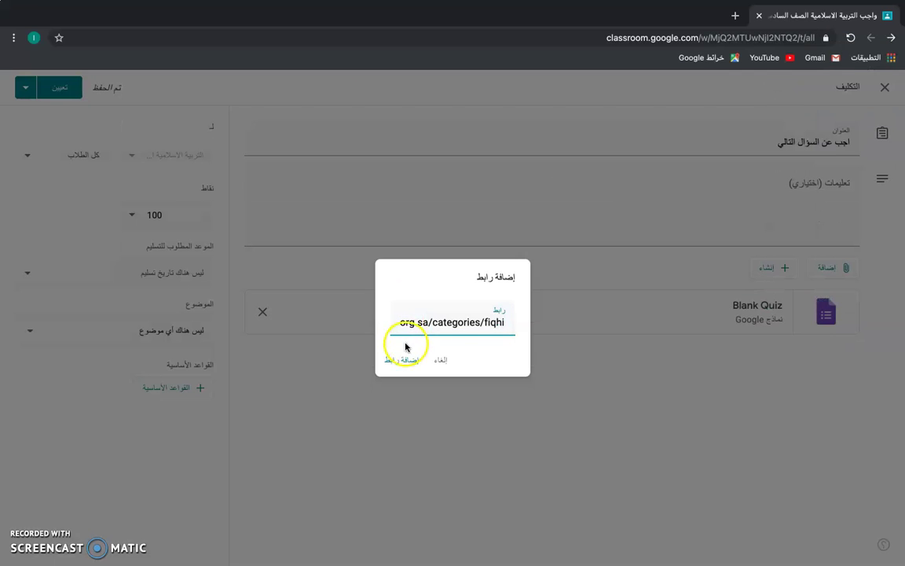
{"action": "left_click", "coordinate": [401, 359]}
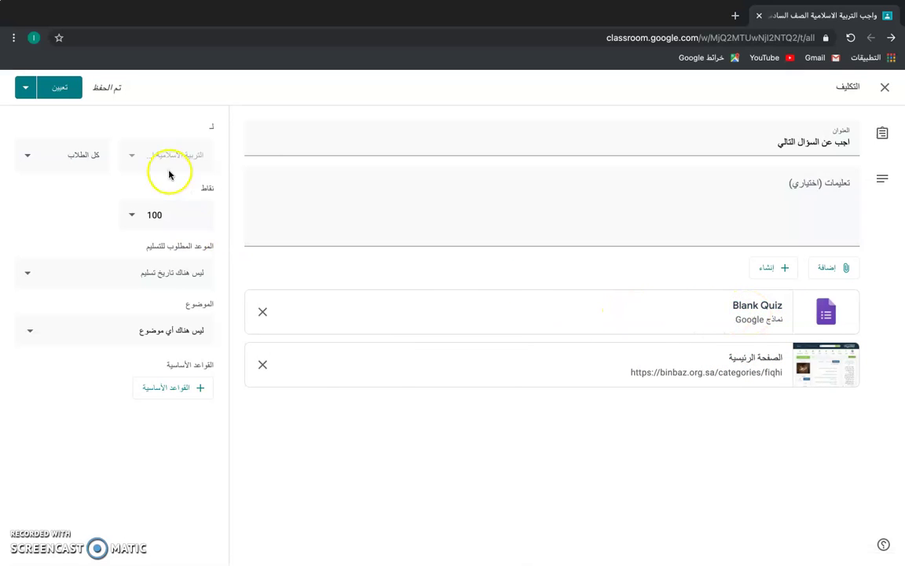
Step: Set the quiz assignment's due date to 29 January 2021 and its topic to "الاختبارات"
{"action": "left_click", "coordinate": [74, 154]}
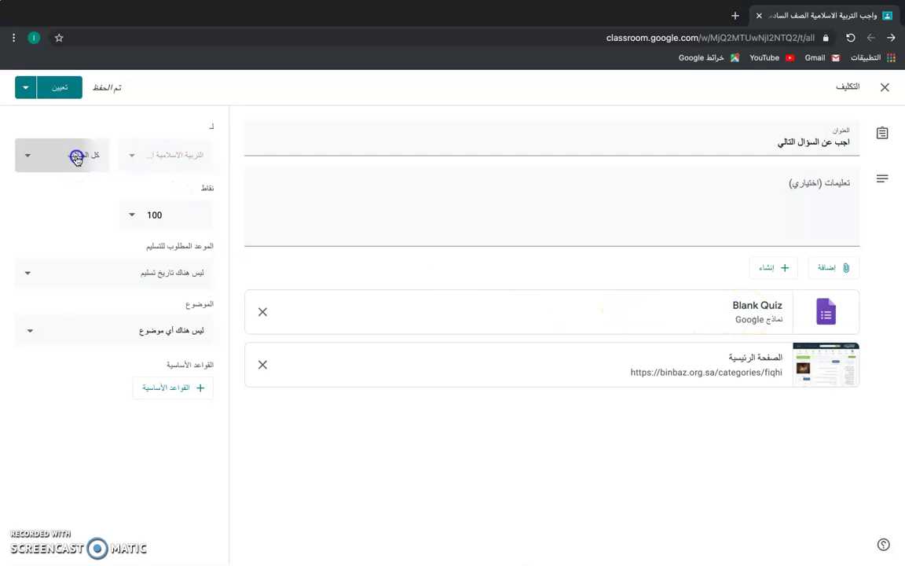
{"action": "left_click", "coordinate": [76, 158]}
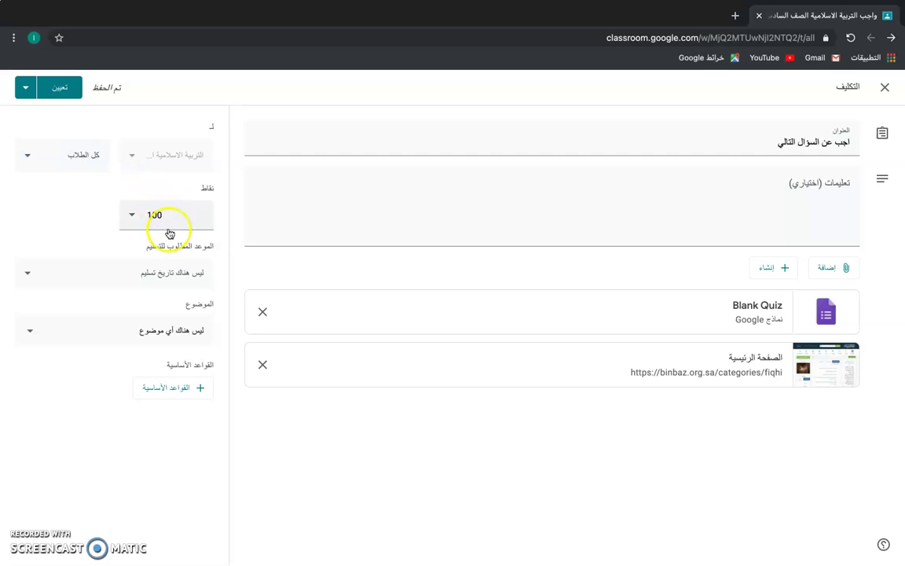
{"action": "left_click", "coordinate": [148, 271]}
{"action": "left_click", "coordinate": [124, 323]}
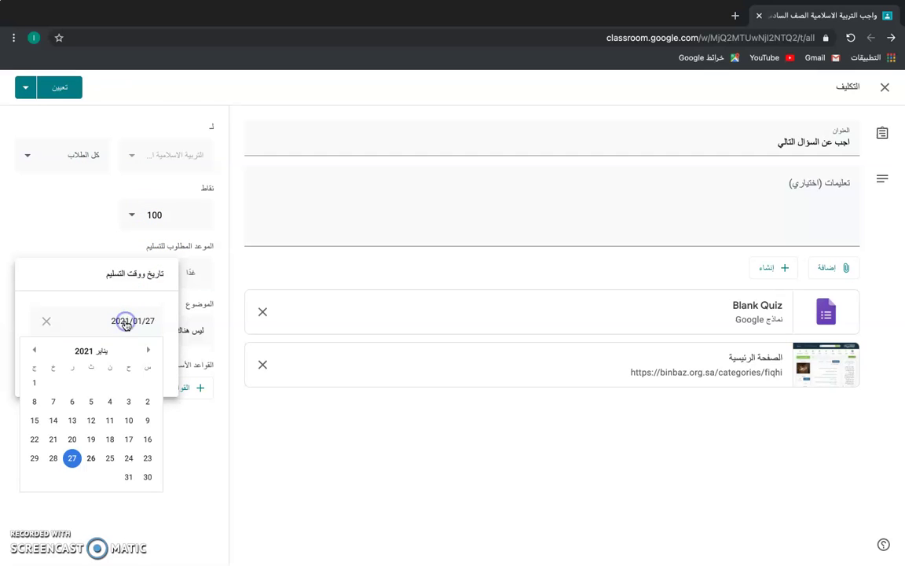
{"action": "left_click", "coordinate": [34, 458]}
{"action": "left_click", "coordinate": [64, 428]}
{"action": "left_click", "coordinate": [97, 367]}
{"action": "left_click", "coordinate": [107, 429]}
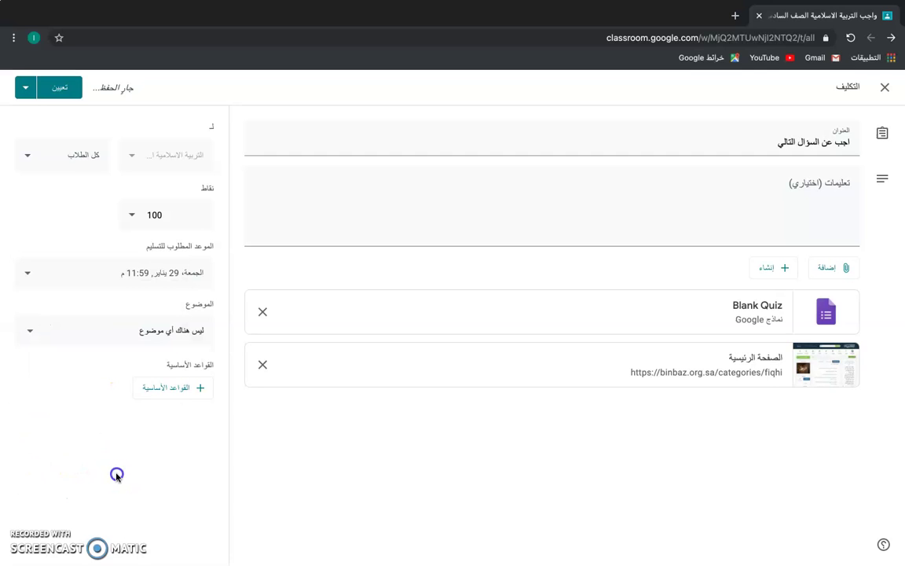
{"action": "left_click", "coordinate": [138, 338]}
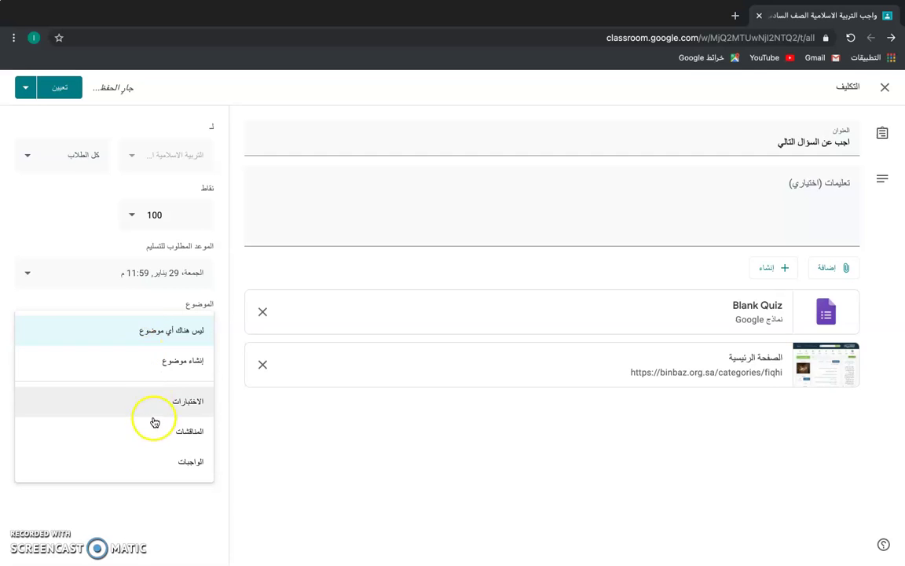
{"action": "left_click", "coordinate": [159, 392]}
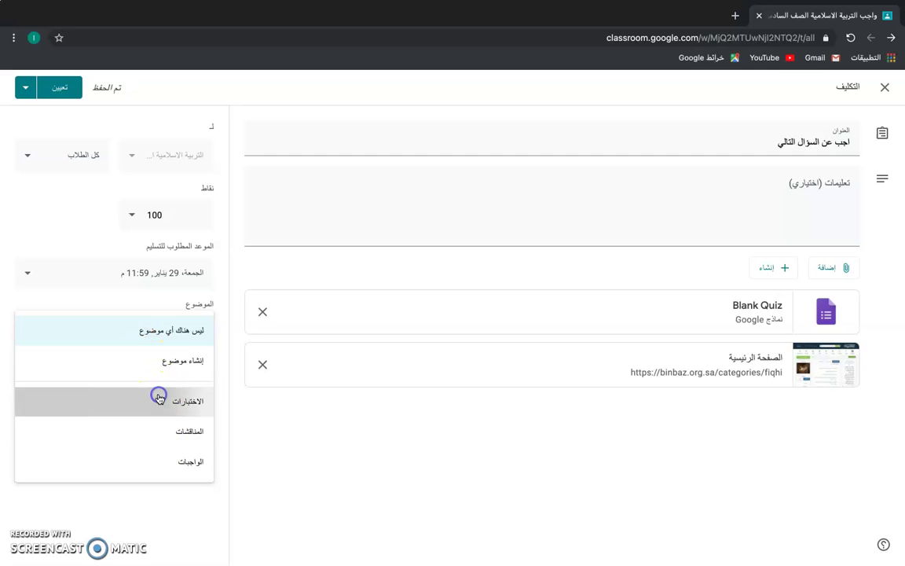
Step: Reuse the existing rubric "اجب عن السؤال التالي" for the quiz assignment
{"action": "left_click", "coordinate": [161, 388]}
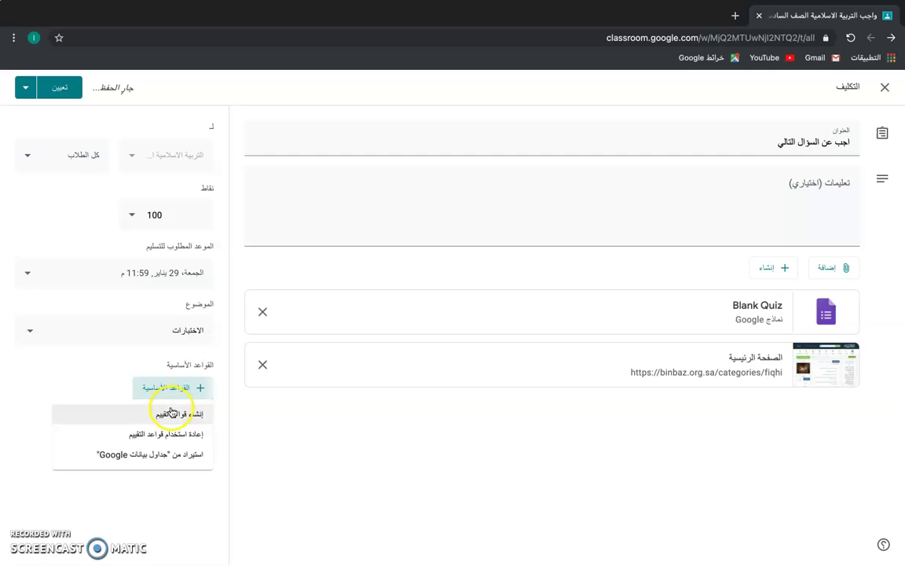
{"action": "left_click", "coordinate": [176, 433]}
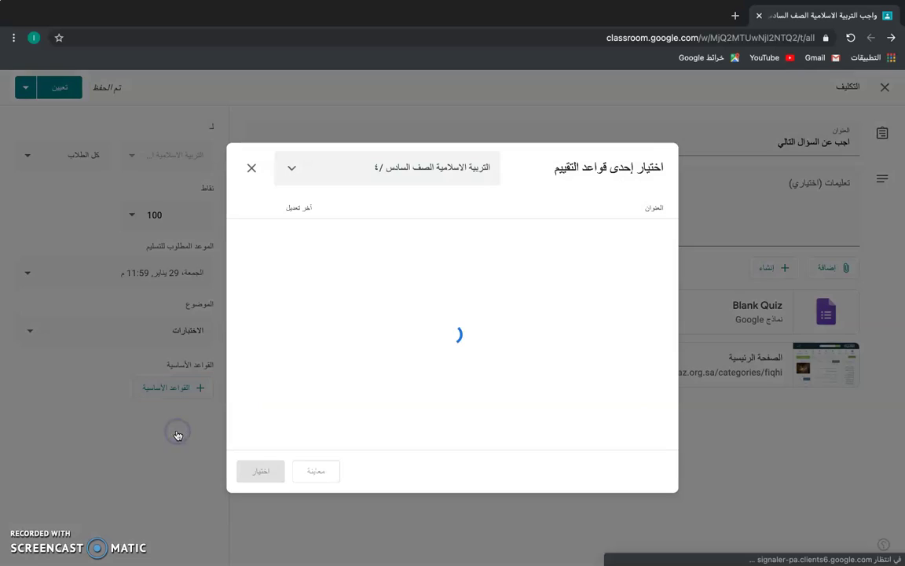
{"action": "left_click", "coordinate": [458, 236]}
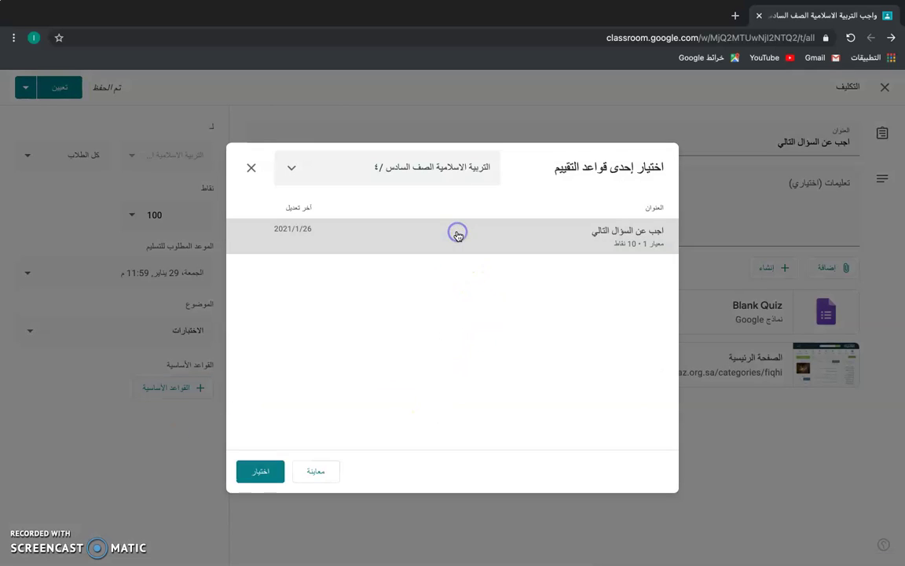
{"action": "left_click", "coordinate": [254, 471]}
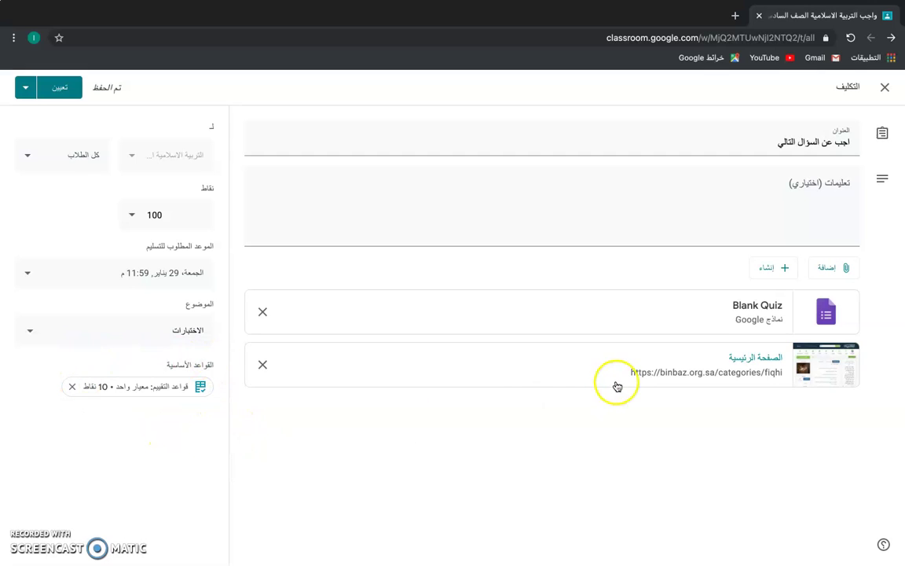
Step: Open the attached Blank Quiz form and set its description to "اختبار قصير"
{"action": "left_click", "coordinate": [755, 321]}
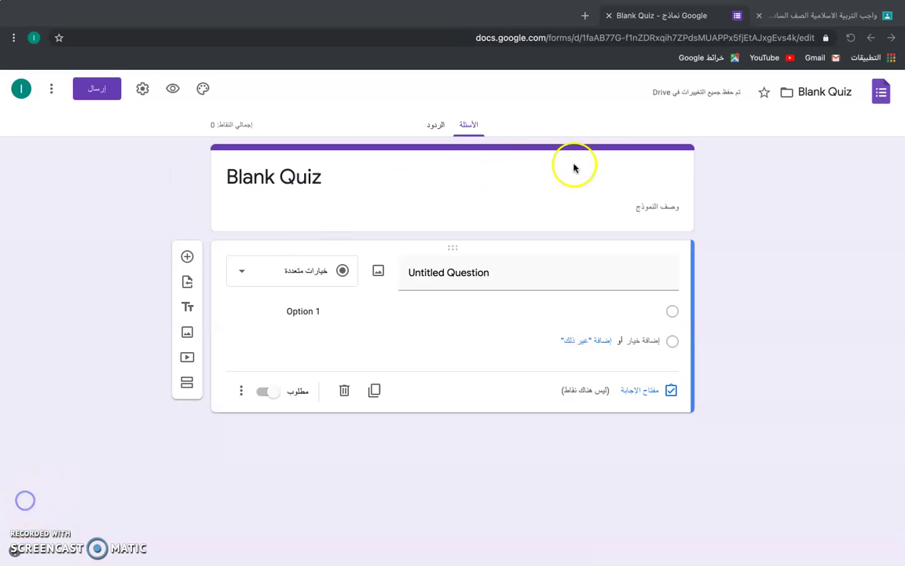
{"action": "left_click", "coordinate": [651, 207]}
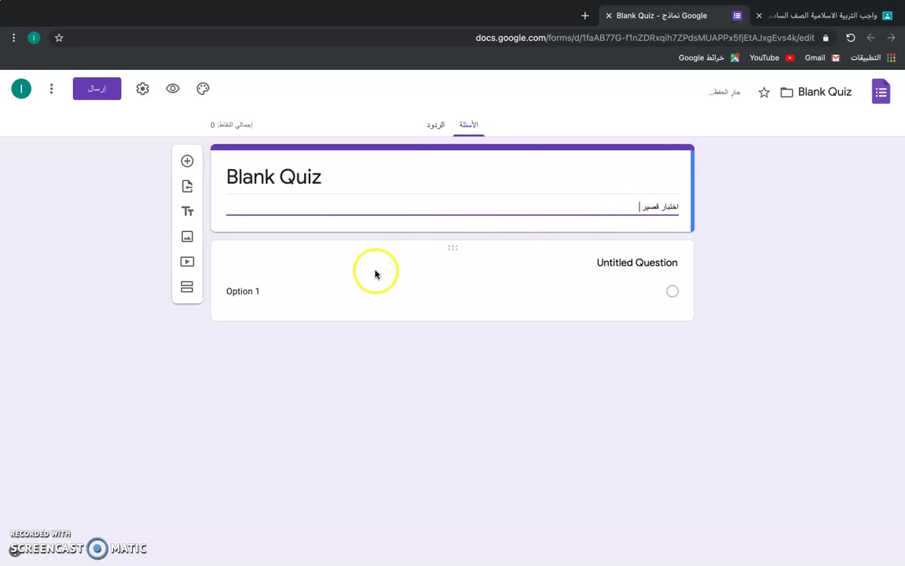
Step: Add a multiple-choice question to the quiz with the text "اجب عن السؤال التالي"
{"action": "left_click", "coordinate": [188, 163]}
{"action": "left_click", "coordinate": [286, 278]}
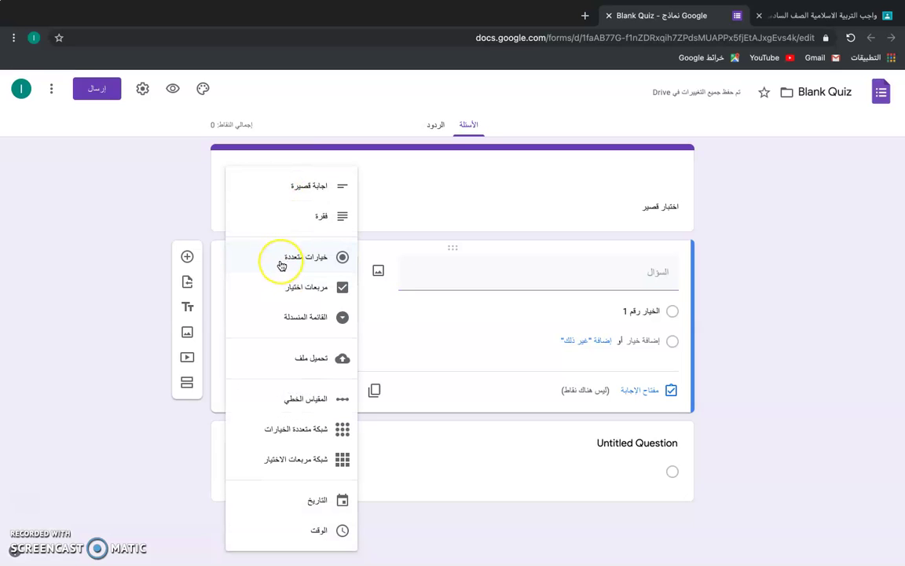
{"action": "left_click", "coordinate": [288, 293]}
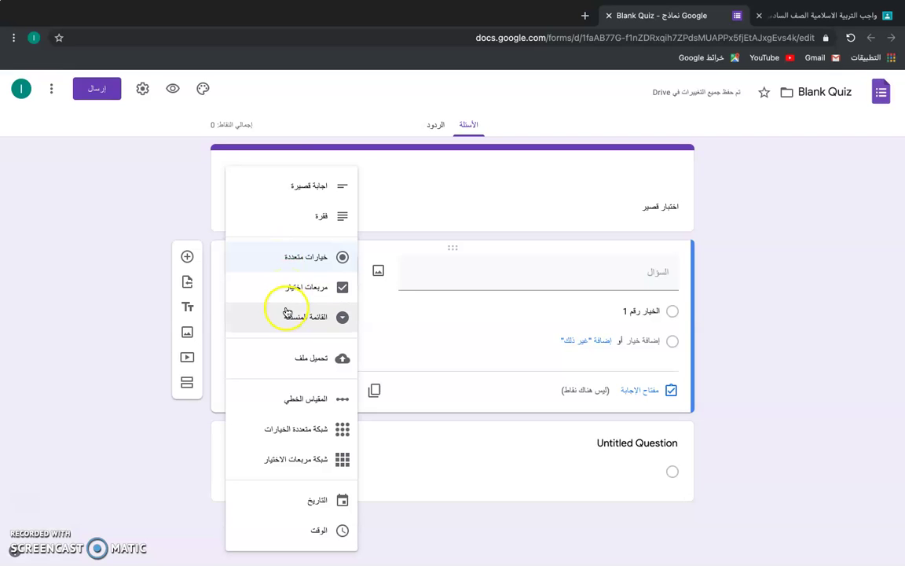
{"action": "left_click", "coordinate": [311, 259]}
{"action": "left_click", "coordinate": [429, 275]}
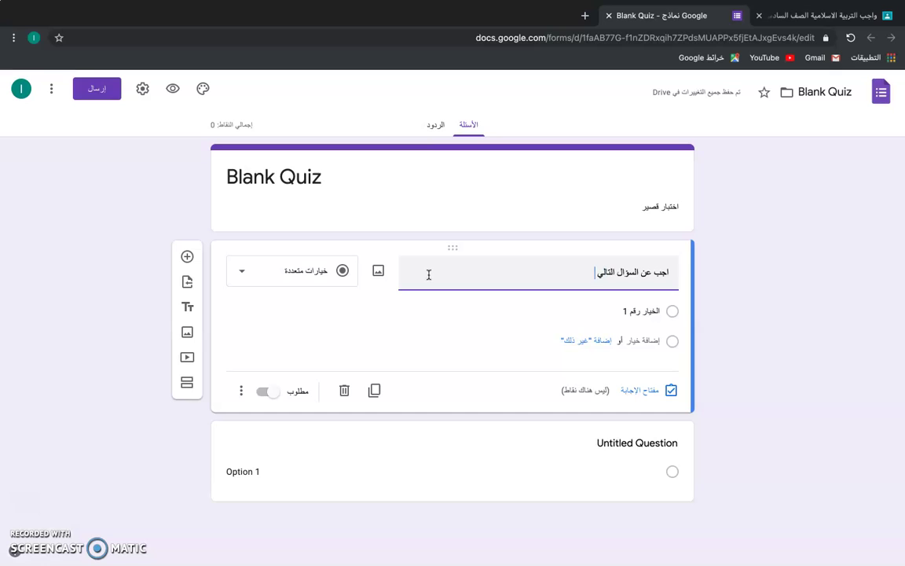
Step: Give the multiple-choice question the two answer options "١" and "٢"
{"action": "left_click", "coordinate": [643, 310]}
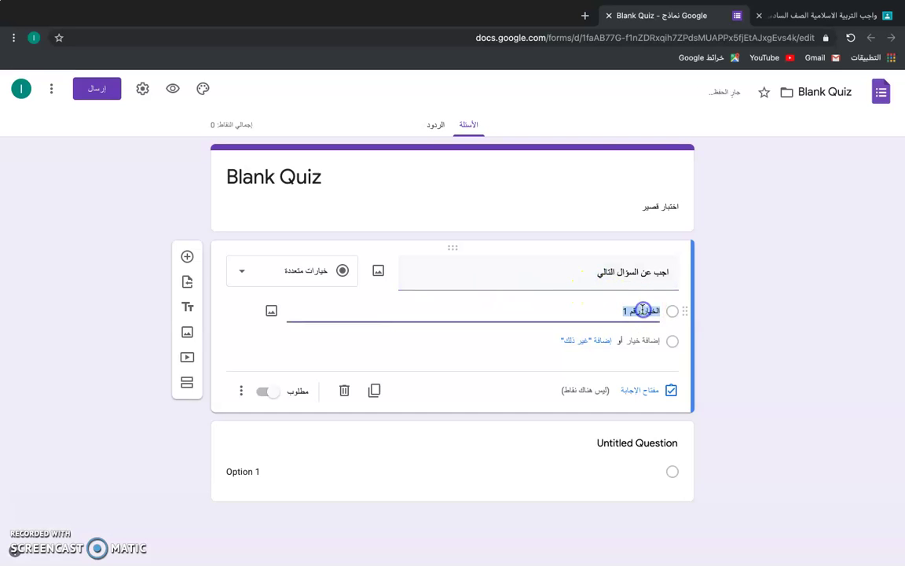
{"action": "type", "text": "ا"}
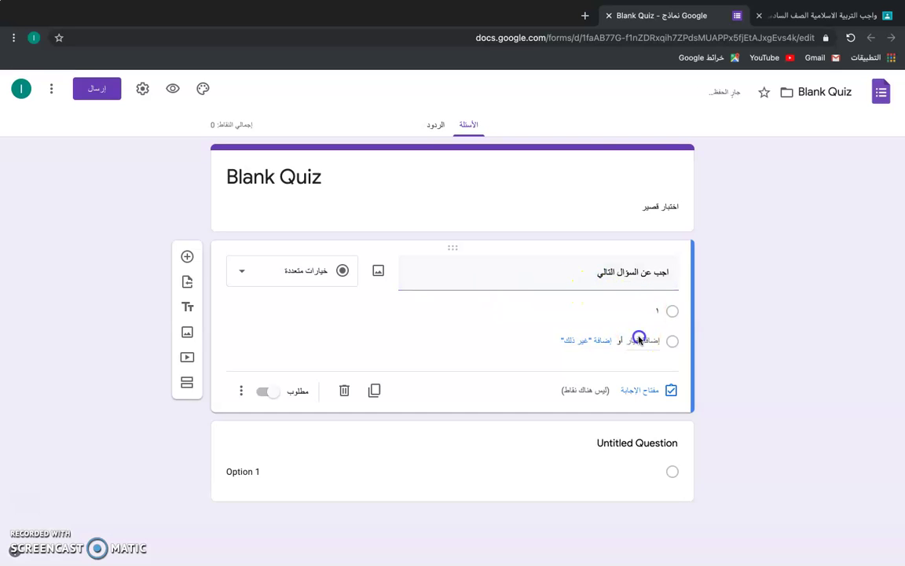
{"action": "left_click", "coordinate": [639, 340]}
Step: Mark option "١" as the correct answer in the answer key and make the question required
{"action": "left_click", "coordinate": [640, 420]}
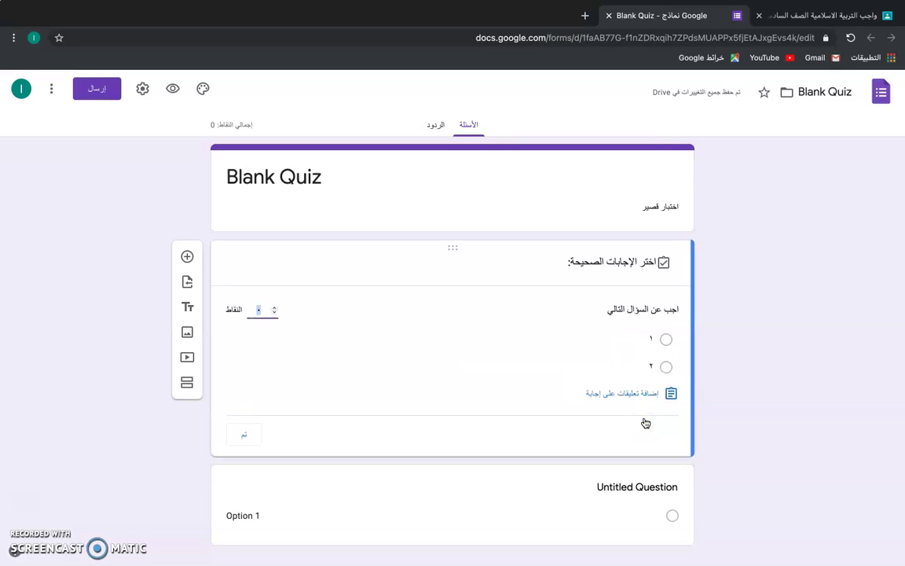
{"action": "left_click", "coordinate": [665, 339]}
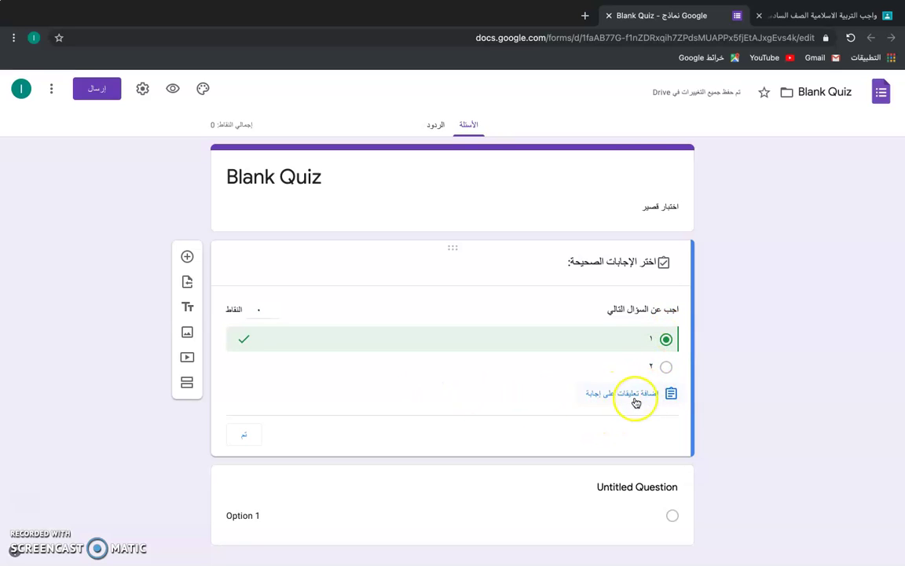
{"action": "left_click", "coordinate": [621, 401]}
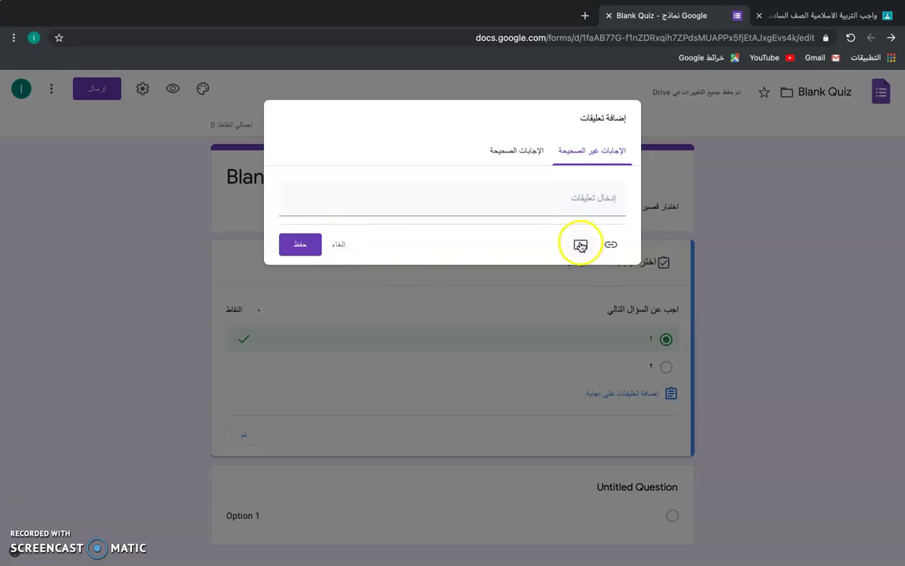
{"action": "left_click", "coordinate": [339, 245]}
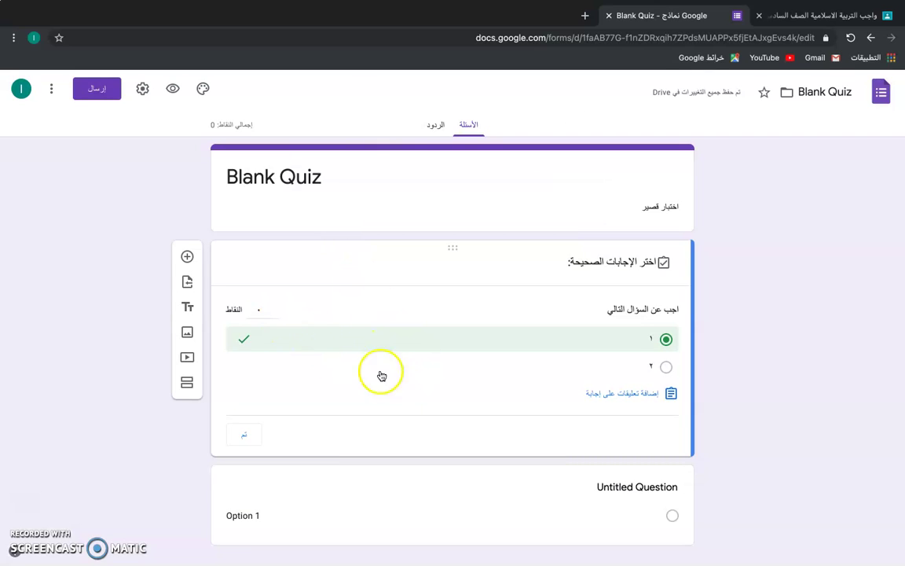
{"action": "left_click", "coordinate": [246, 437]}
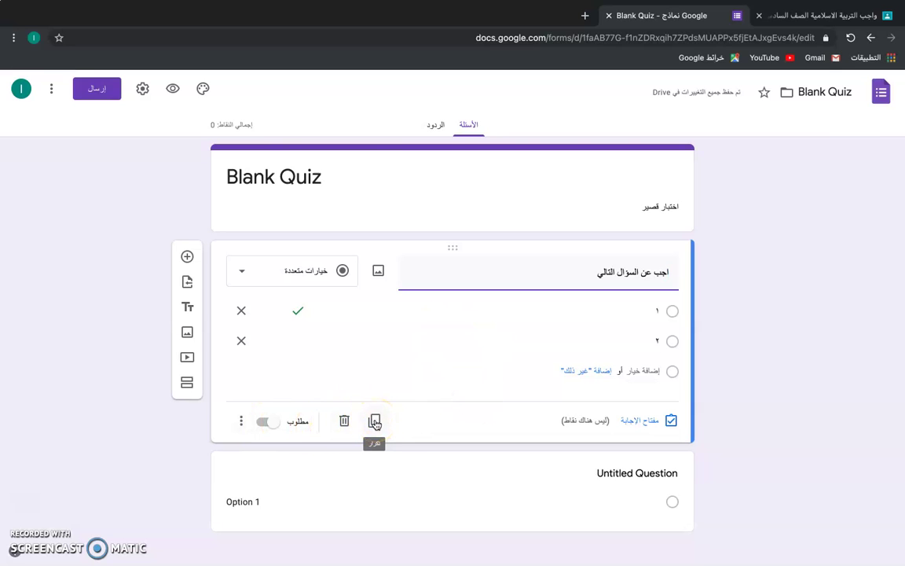
{"action": "left_click", "coordinate": [267, 422]}
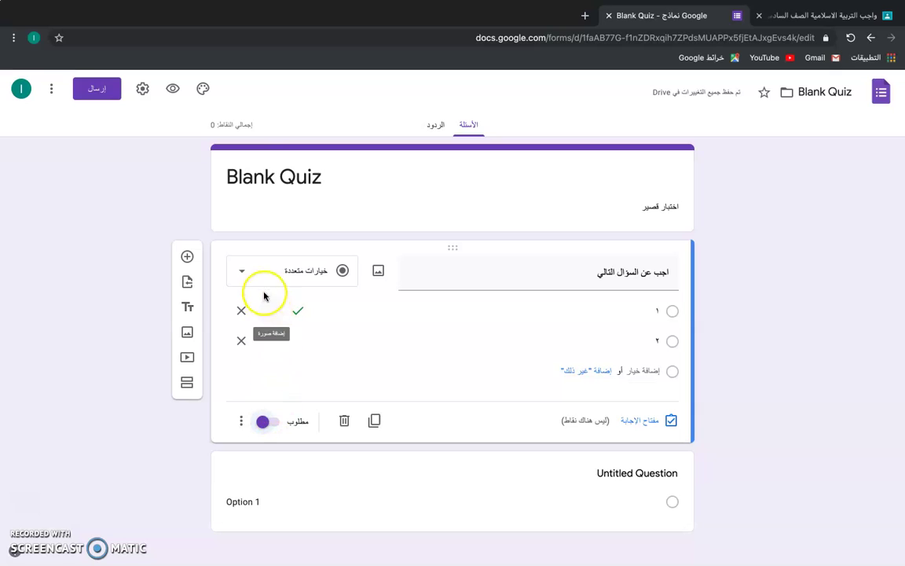
{"action": "left_click", "coordinate": [187, 283]}
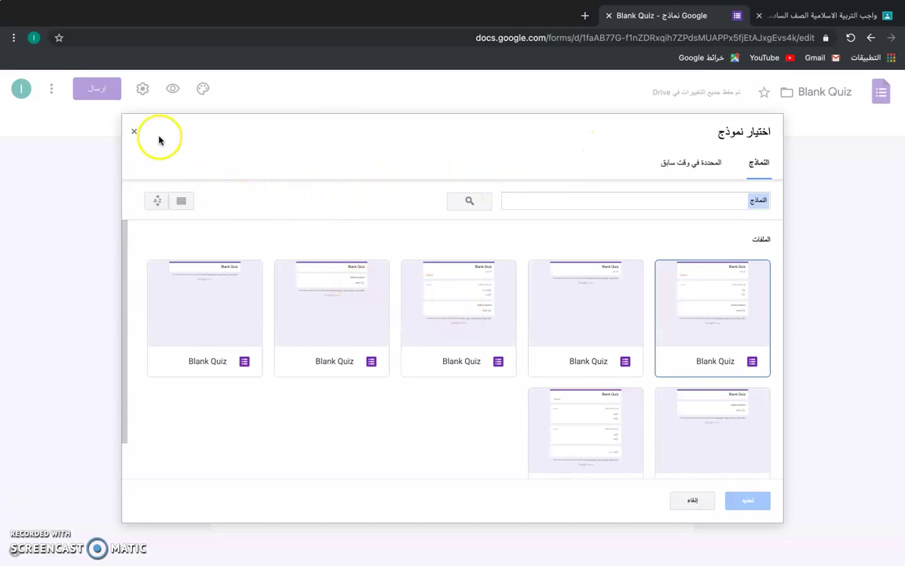
{"action": "left_click", "coordinate": [135, 134]}
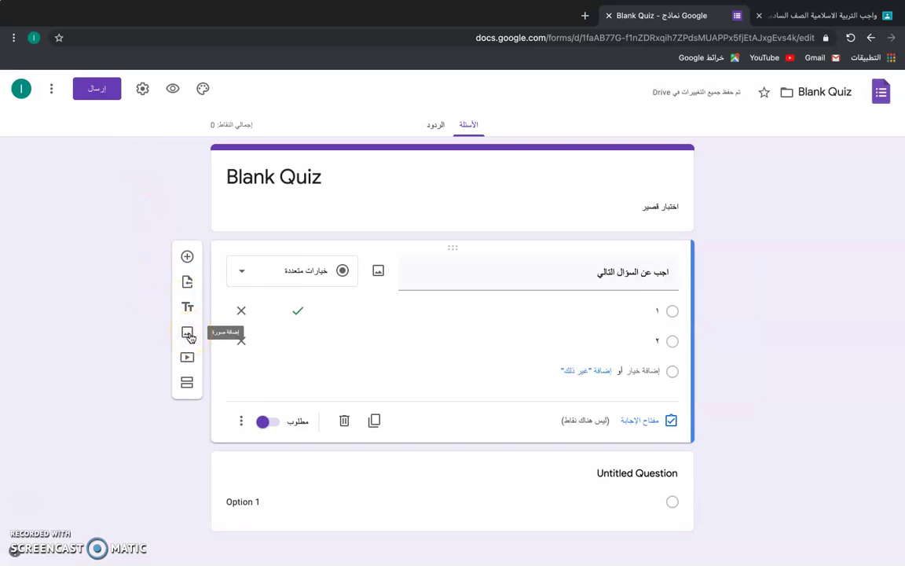
{"action": "left_click", "coordinate": [187, 358]}
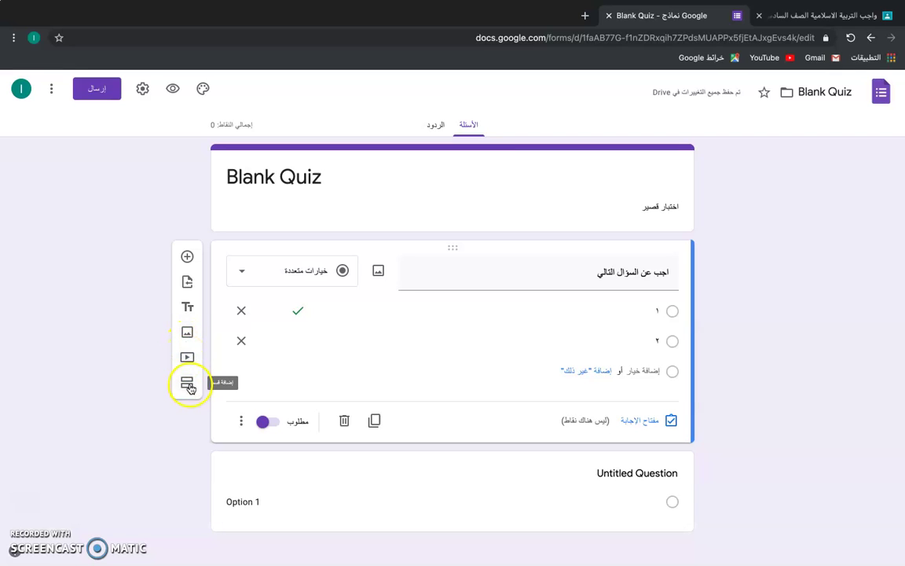
Step: Add a second section to the quiz and title it "الاسئلة المقالية"
{"action": "left_click", "coordinate": [189, 383]}
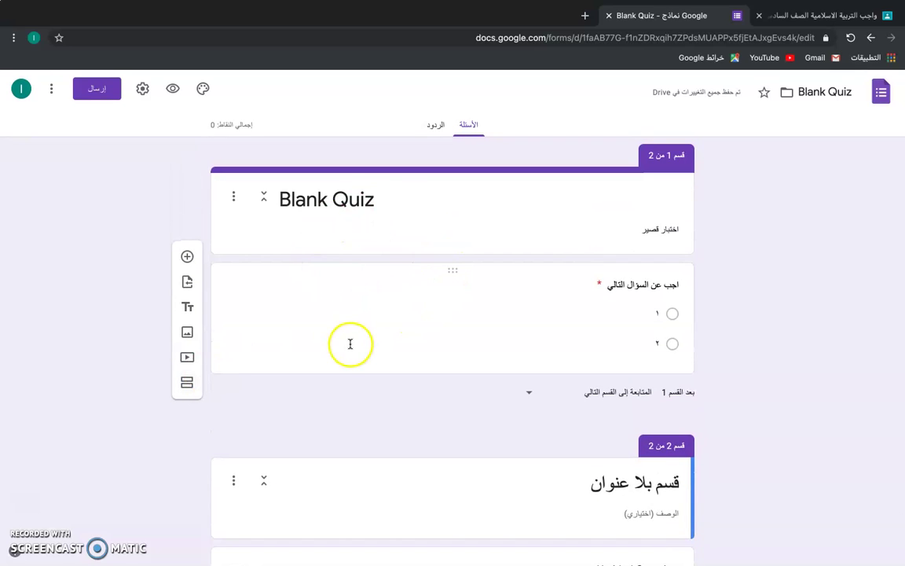
{"action": "scroll", "coordinate": [408, 475], "scroll_direction": "down", "scroll_amount": 2}
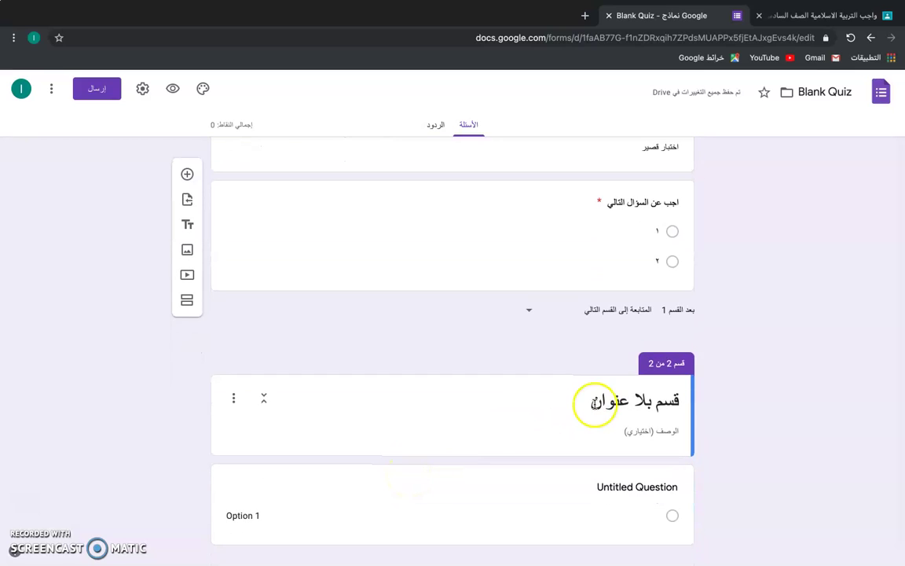
{"action": "left_click", "coordinate": [595, 404]}
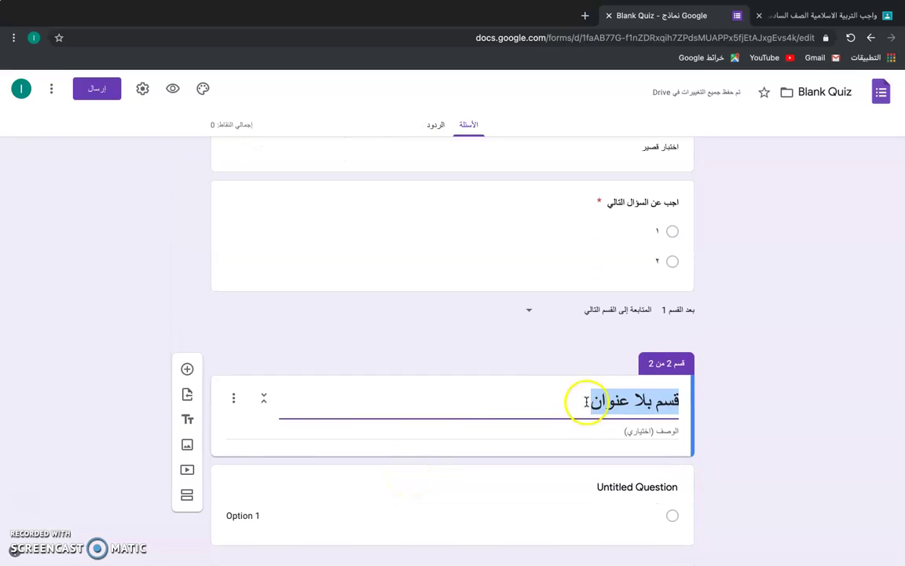
{"action": "left_click", "coordinate": [24, 506]}
{"action": "left_click", "coordinate": [579, 402]}
{"action": "key", "text": "BackSpace"}
{"action": "key", "text": "BackSpace"}
{"action": "key", "text": "BackSpace"}
{"action": "key", "text": "BackSpace"}
{"action": "key", "text": "BackSpace"}
{"action": "key", "text": "BackSpace"}
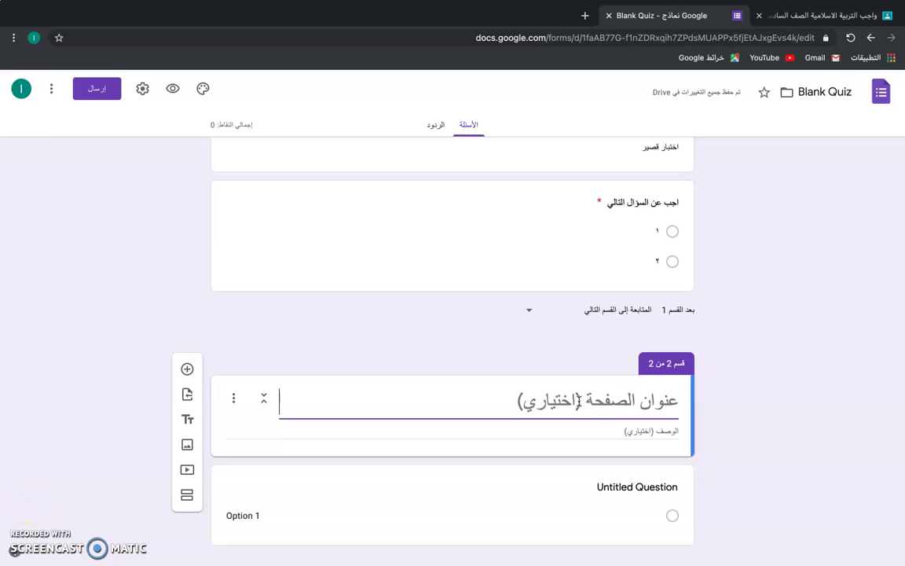
{"action": "type", "text": "الاسئلة المقالية"}
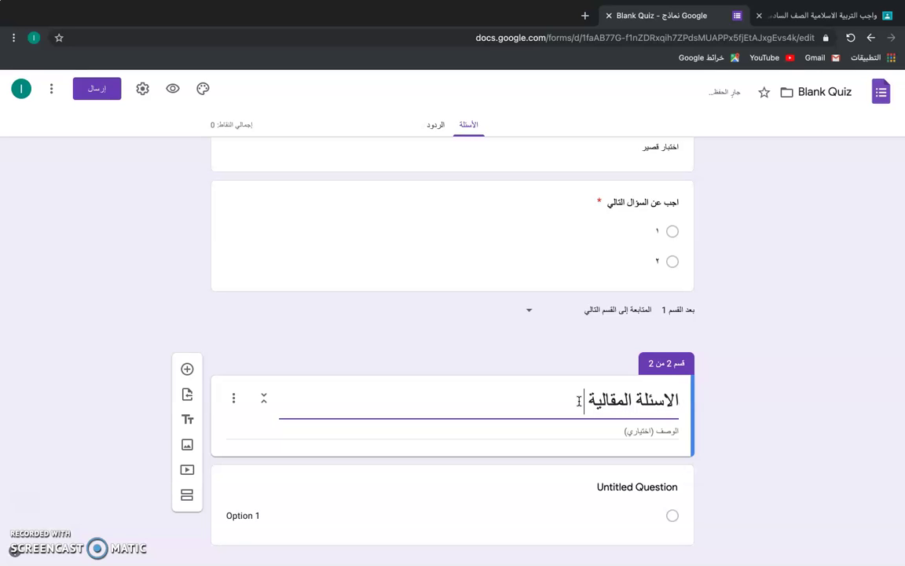
Step: Change the untitled question in the second section to "من مصادر التشريع الاسلامي" with the short-answer type (اجابة قصيرة)
{"action": "left_click", "coordinate": [590, 473]}
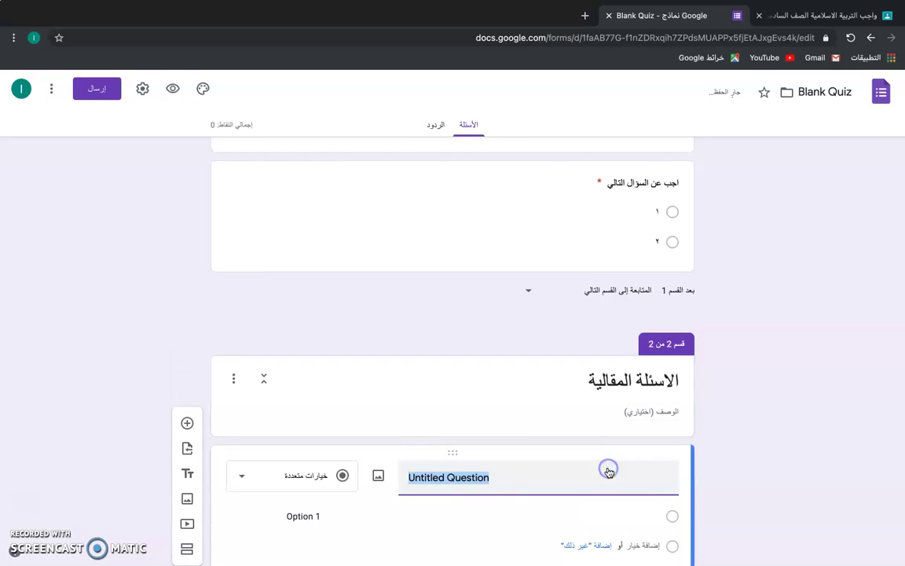
{"action": "left_click", "coordinate": [492, 478]}
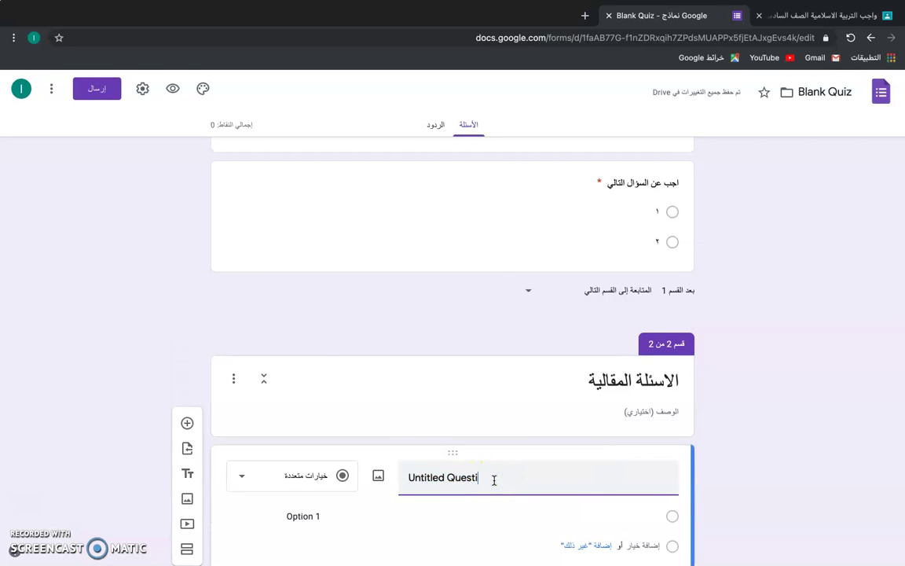
{"action": "type", "text": "من مصادر"}
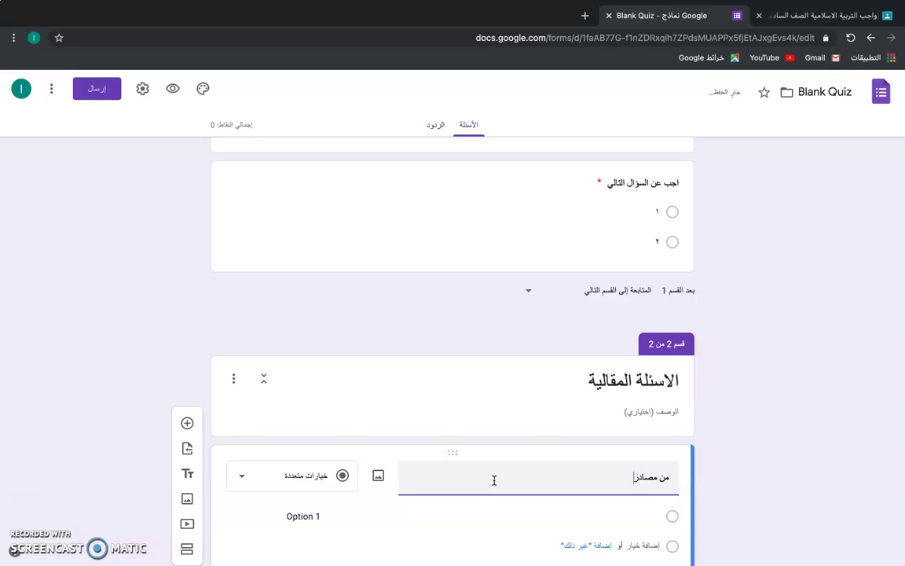
{"action": "type", "text": " التشري"}
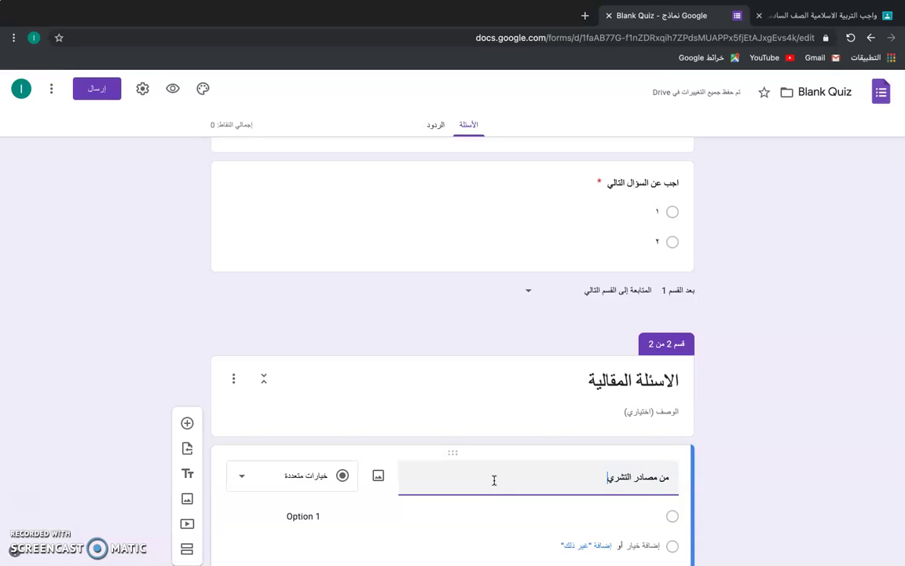
{"action": "type", "text": "ع الاس"}
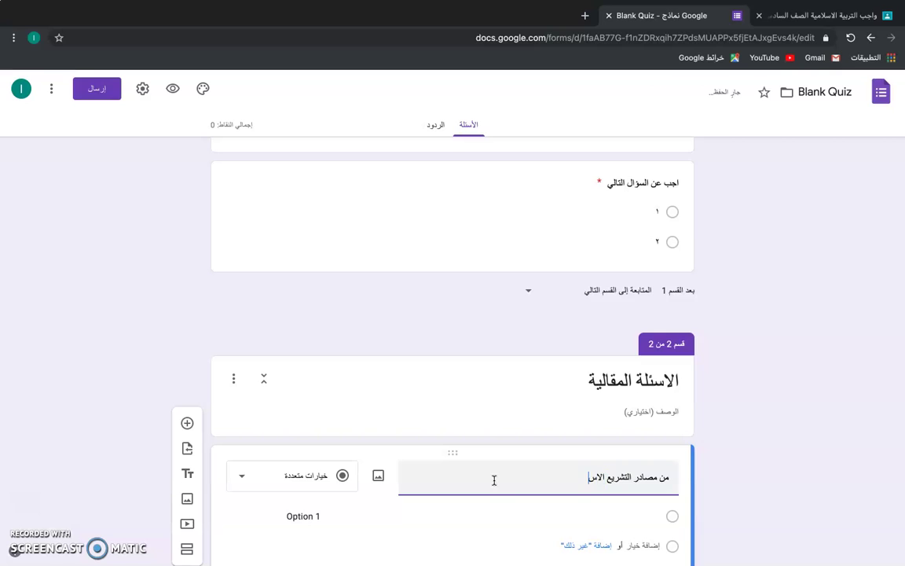
{"action": "type", "text": "لامي"}
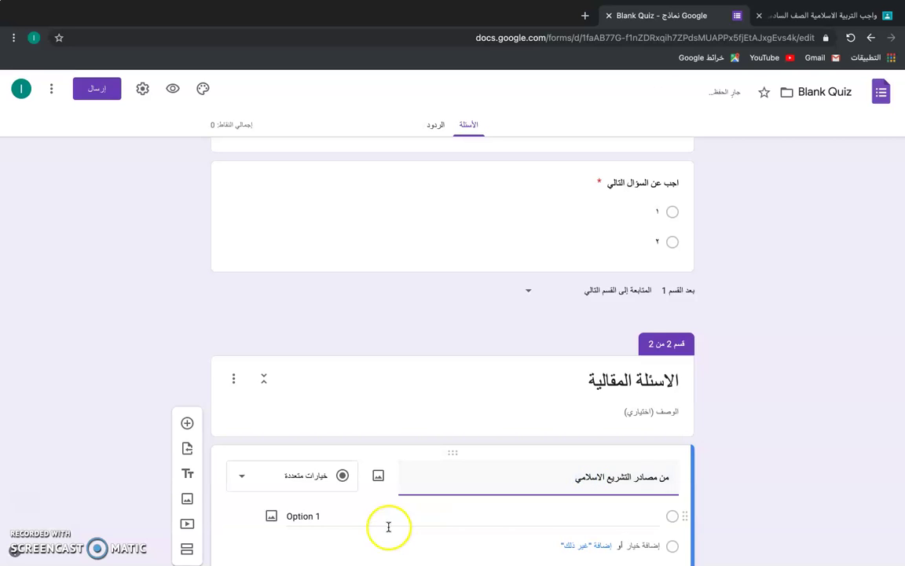
{"action": "left_click", "coordinate": [289, 479]}
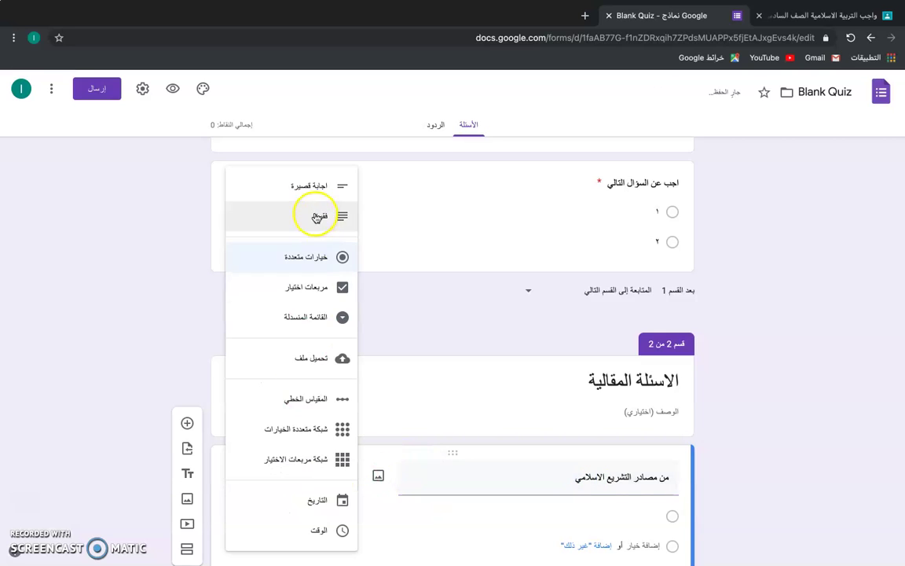
{"action": "left_click", "coordinate": [309, 186]}
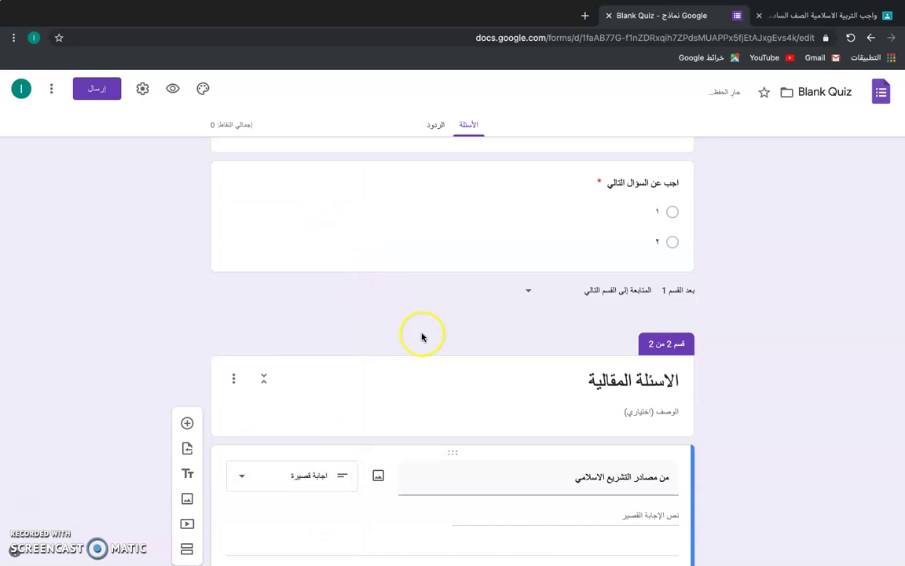
Step: Add "القران الكريم" as the short-answer question's correct answer and mark all other answers as incorrect
{"action": "left_click", "coordinate": [592, 453]}
{"action": "left_click", "coordinate": [640, 509]}
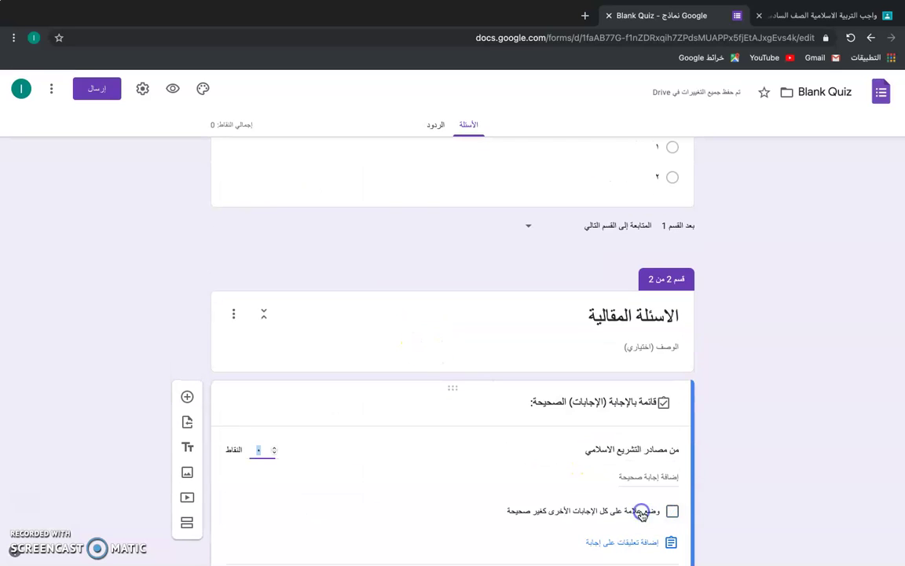
{"action": "left_click", "coordinate": [641, 477]}
{"action": "key", "text": "BackSpace"}
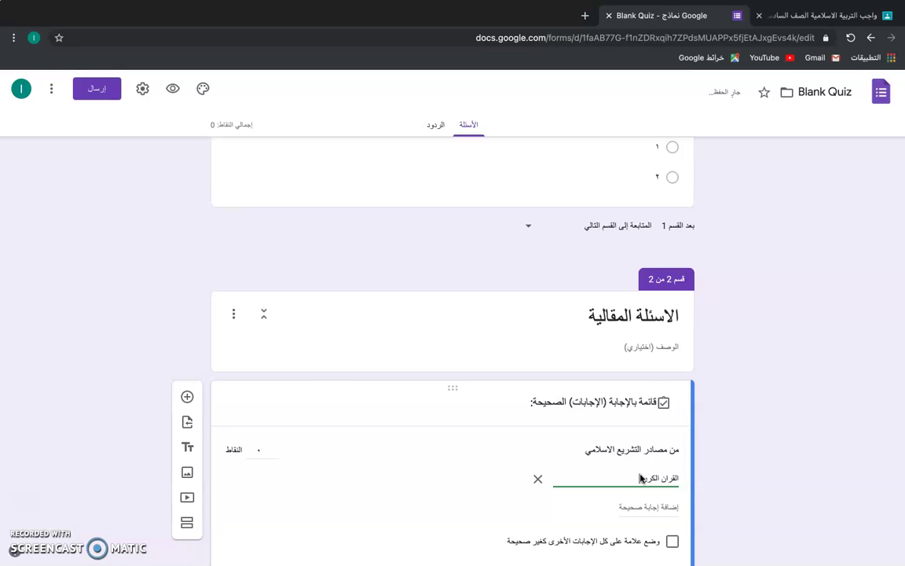
{"action": "left_click", "coordinate": [673, 541]}
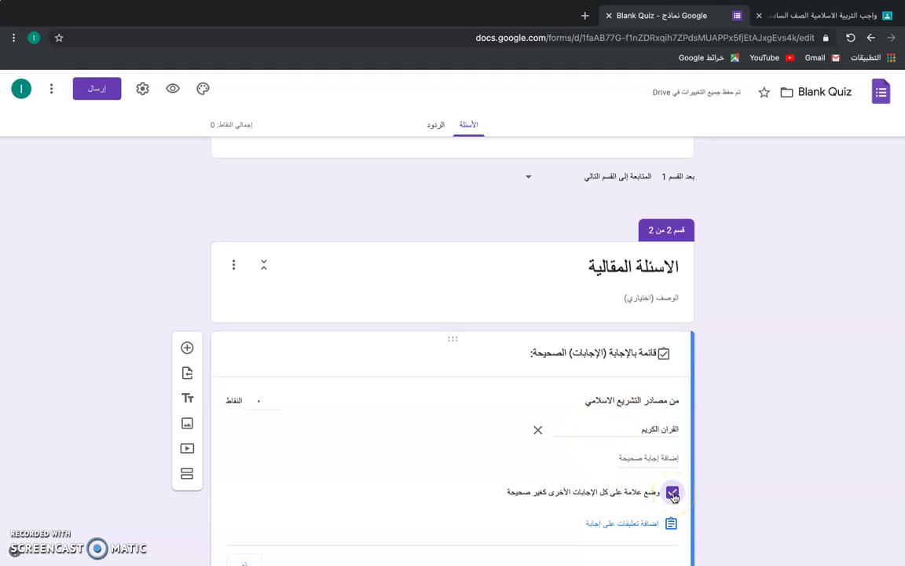
Step: Set the short-answer question's score to 2 points and finish its answer key without adding feedback
{"action": "left_click", "coordinate": [633, 527]}
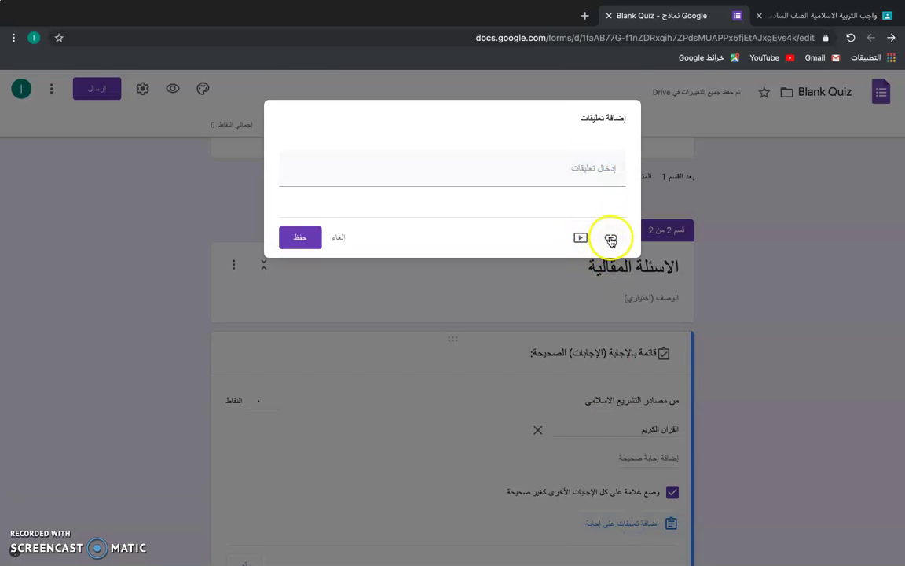
{"action": "left_click", "coordinate": [330, 238]}
{"action": "left_click", "coordinate": [268, 347]}
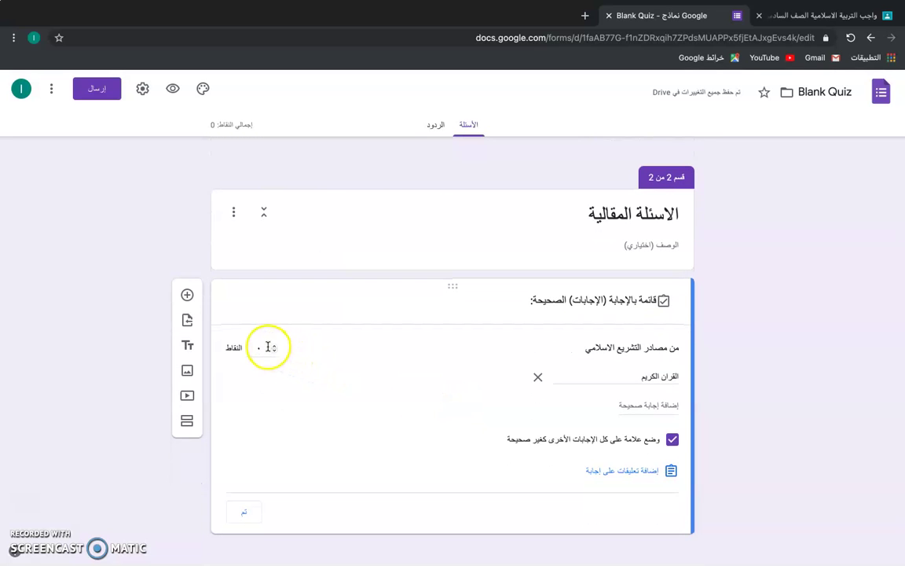
{"action": "type", "text": "2"}
{"action": "scroll", "coordinate": [393, 456], "scroll_direction": "down", "scroll_amount": 1}
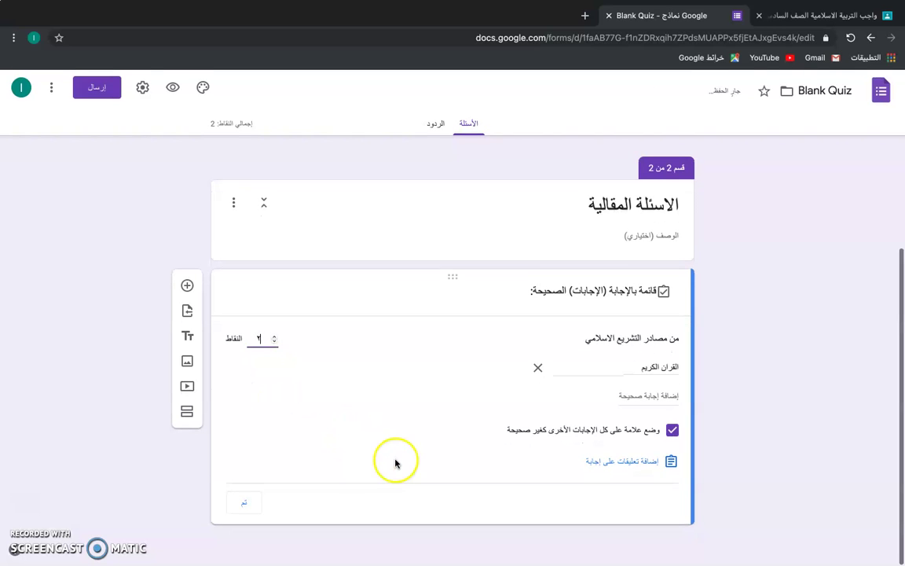
{"action": "left_click", "coordinate": [244, 503]}
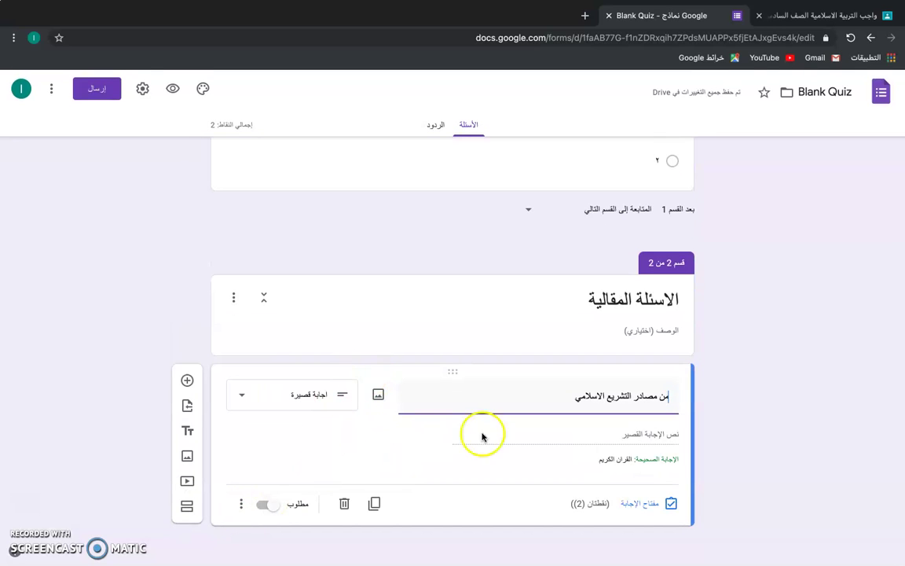